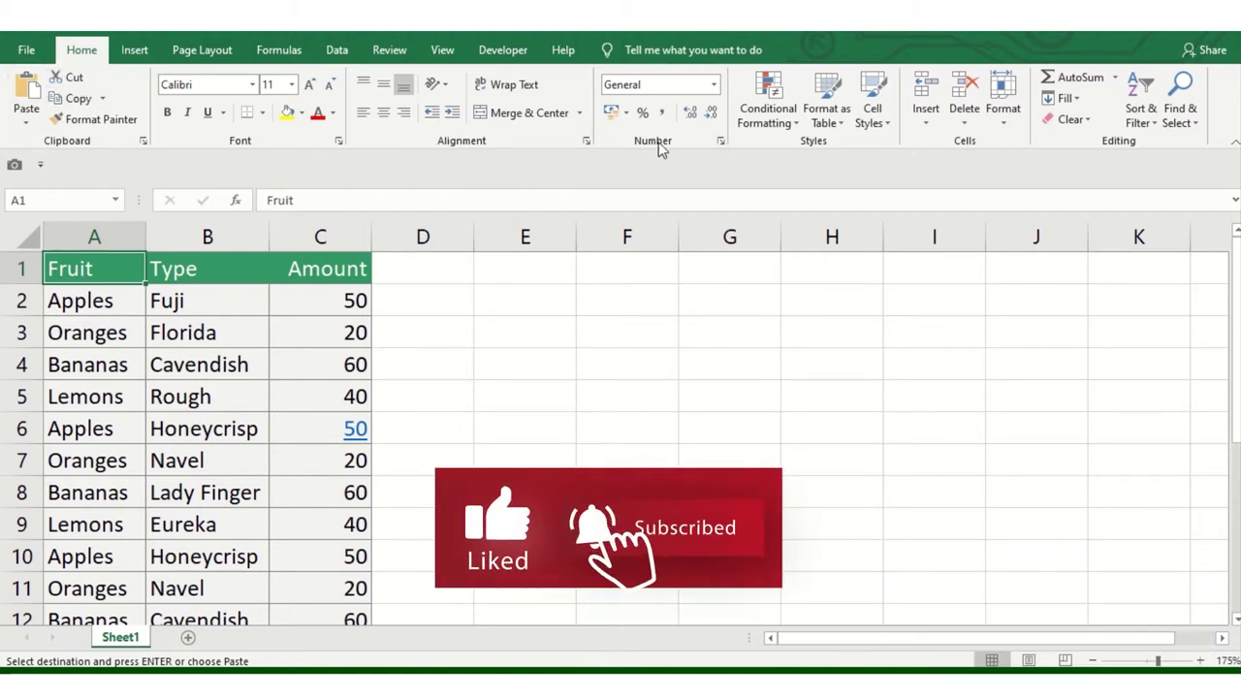
Select several table cells and give the Apples cell A2 middle vertical alignment
{"action": "left_click", "coordinate": [384, 433]}
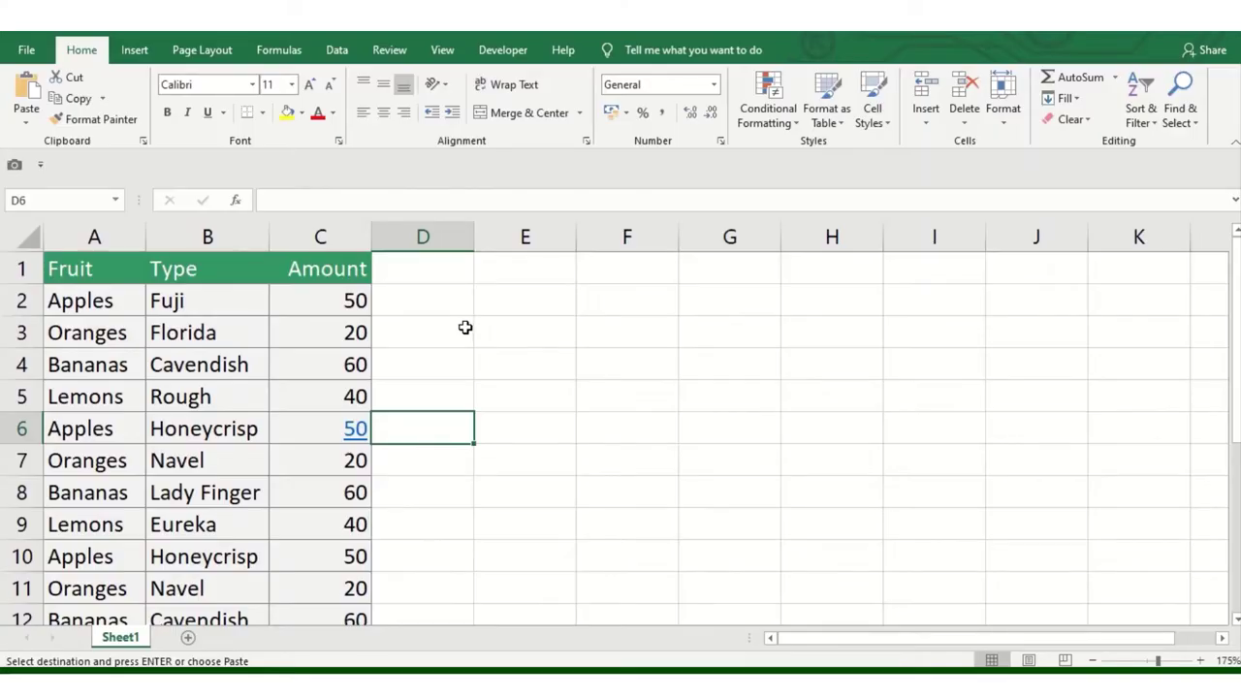
{"action": "left_click_drag", "start_coordinate": [77, 270], "coordinate": [207, 525]}
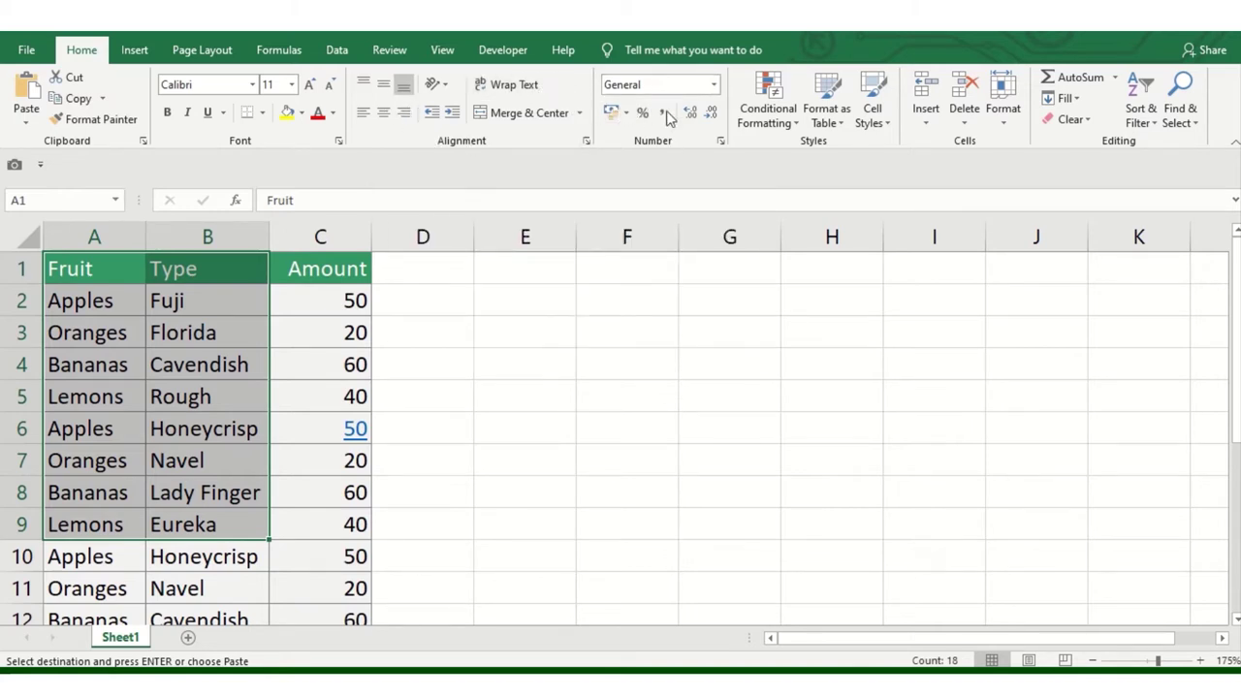
{"action": "left_click", "coordinate": [533, 435]}
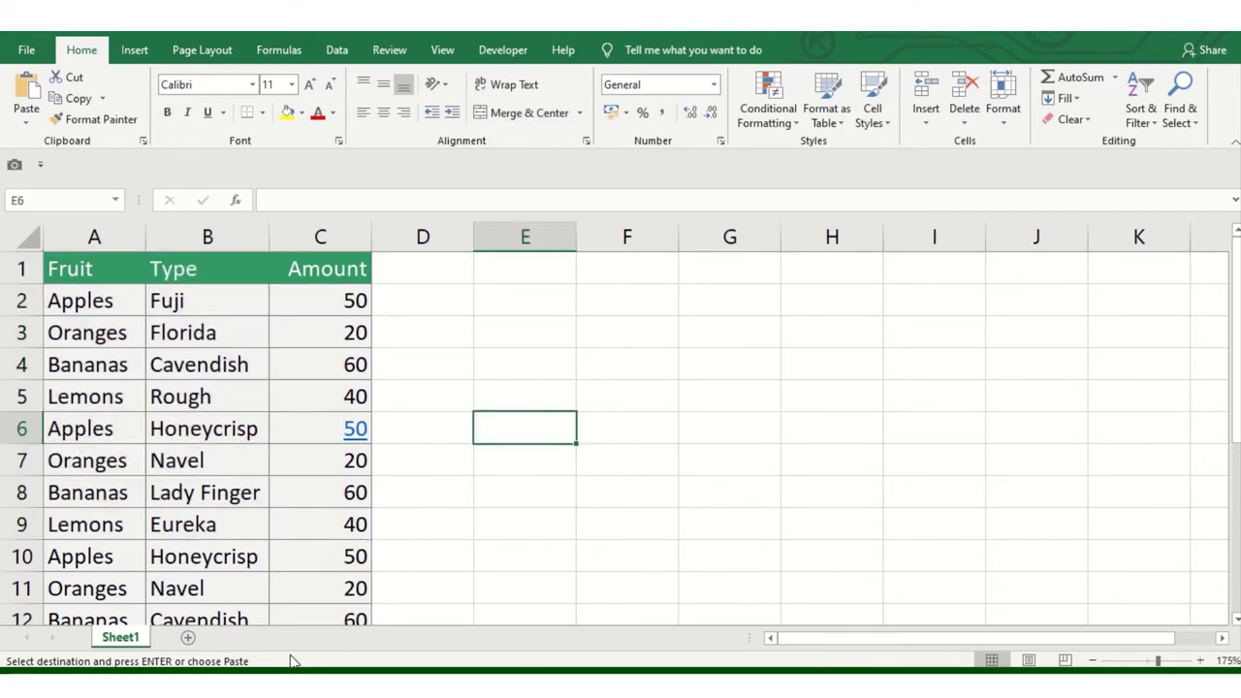
{"action": "left_click", "coordinate": [198, 340]}
{"action": "left_click", "coordinate": [249, 464]}
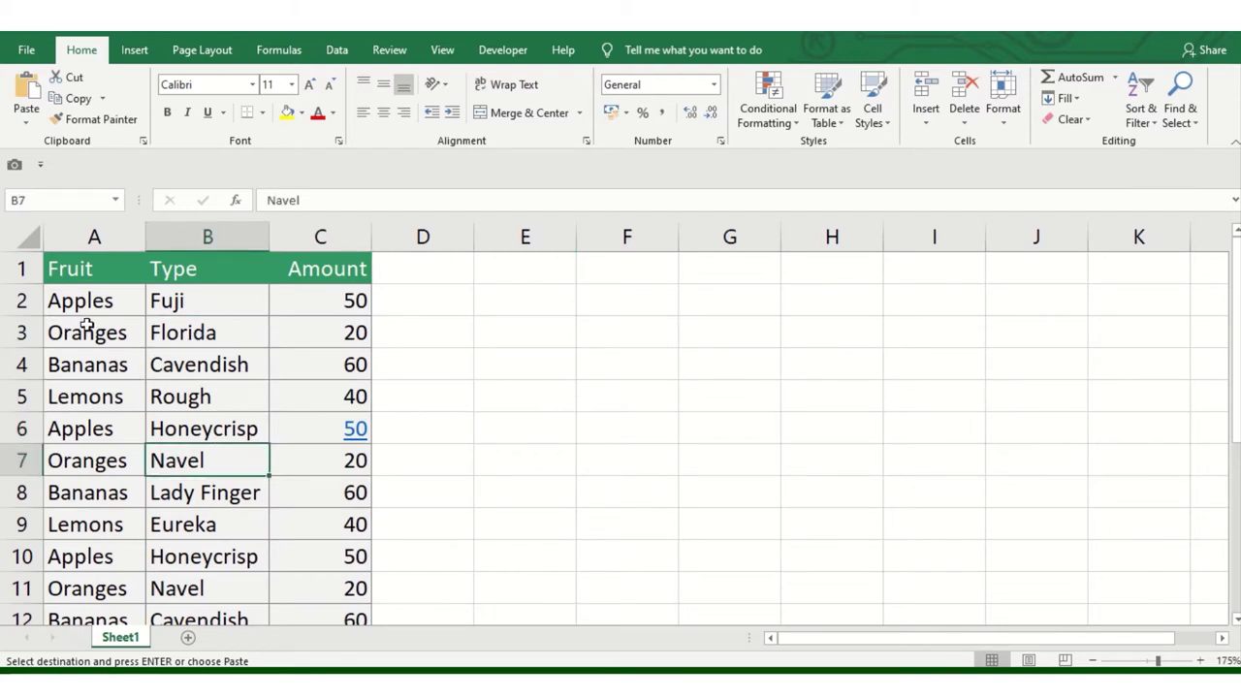
{"action": "left_click", "coordinate": [92, 301]}
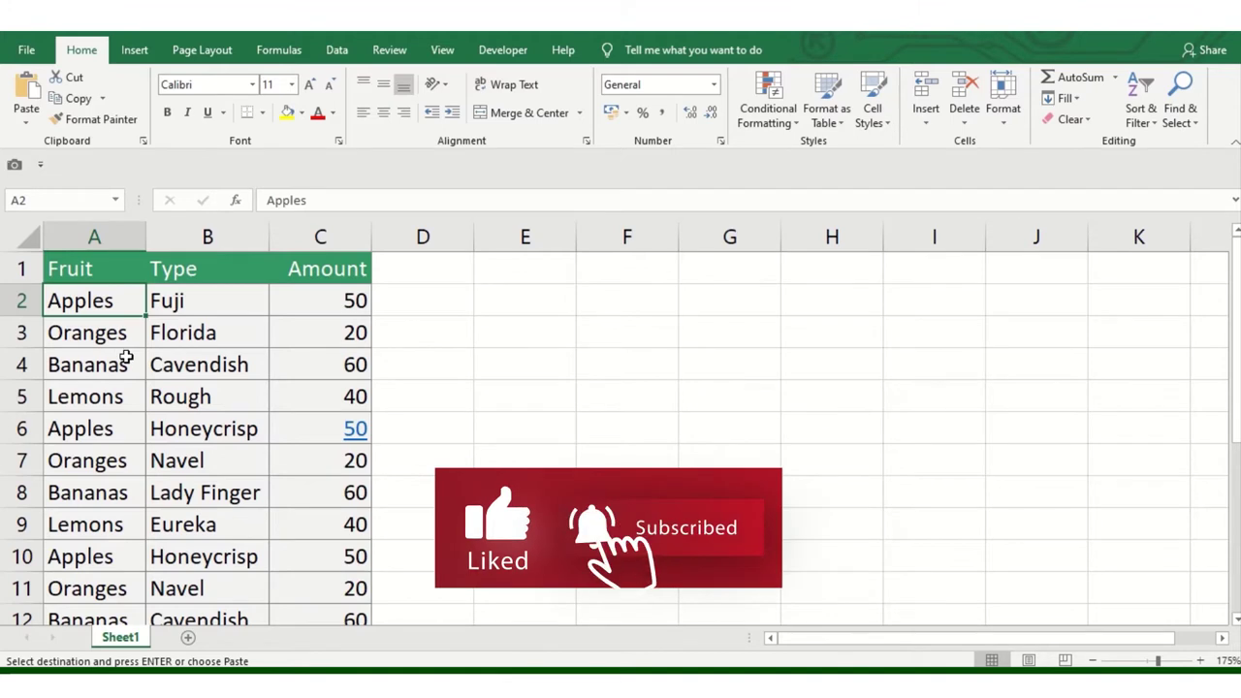
{"action": "scroll", "coordinate": [120, 353], "scroll_direction": "down", "scroll_amount": 1}
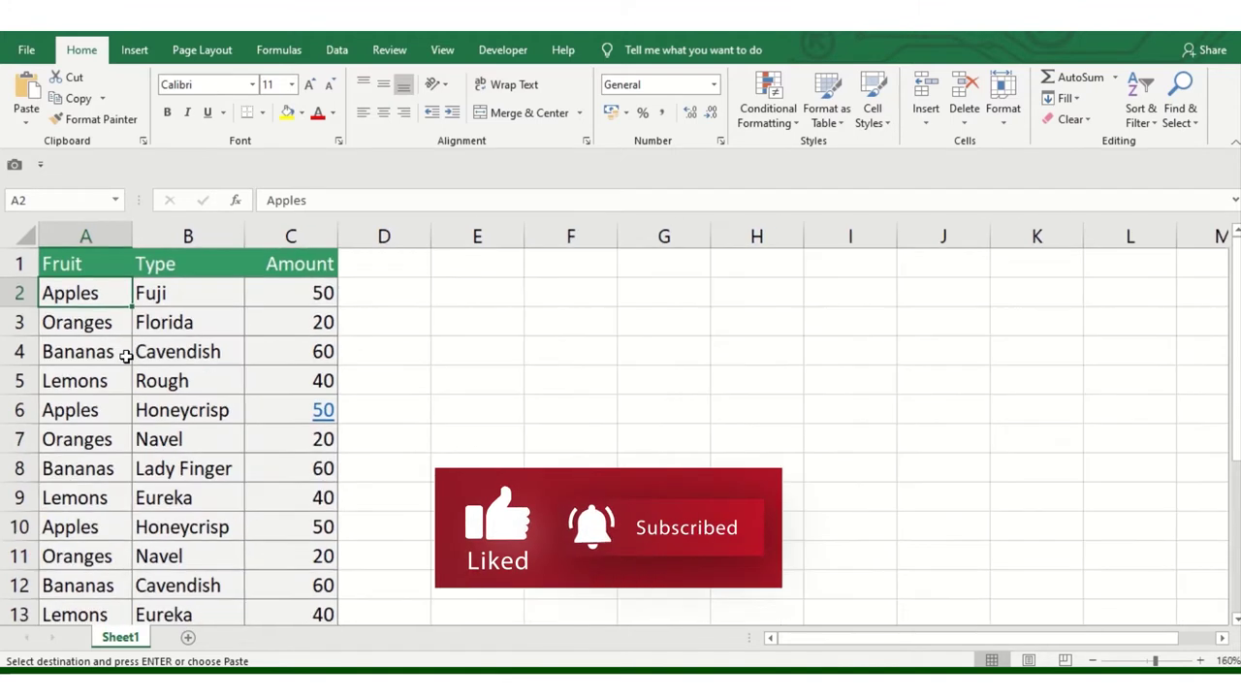
{"action": "left_click", "coordinate": [381, 88]}
{"action": "left_click", "coordinate": [549, 485]}
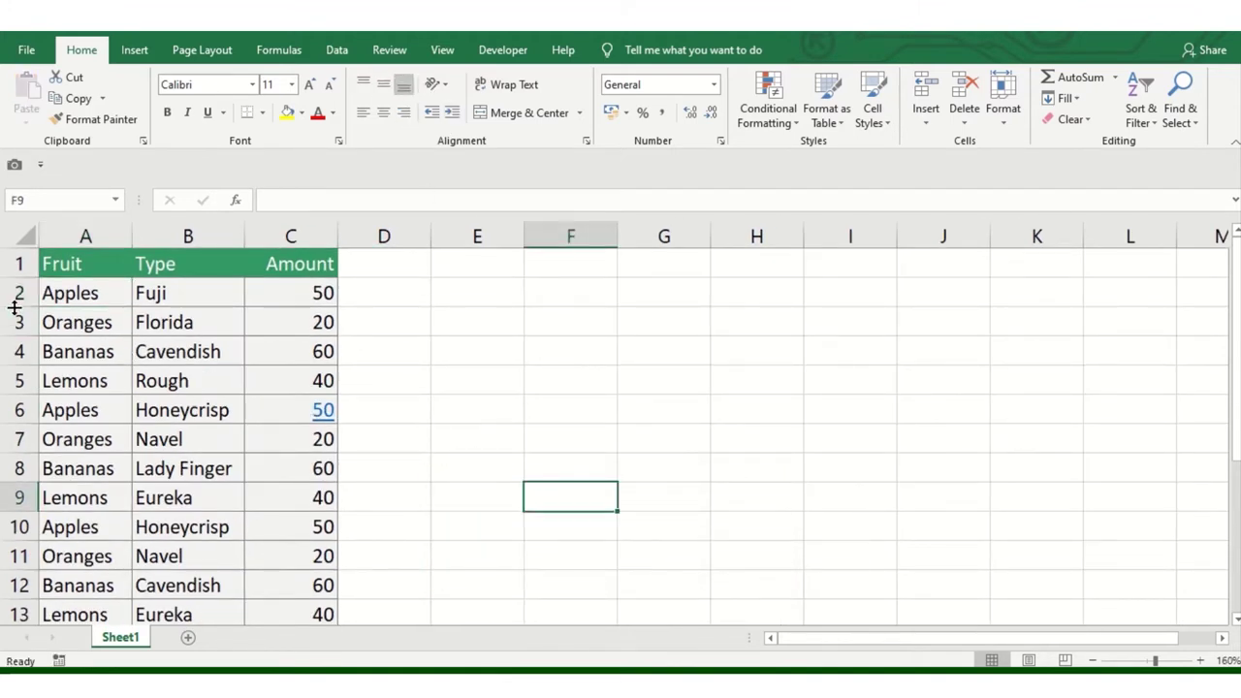
Make row 2 much taller, then try top, middle and bottom alignment on A2:C2, ending at bottom
{"action": "left_click_drag", "start_coordinate": [16, 308], "coordinate": [15, 474]}
{"action": "left_click", "coordinate": [70, 352]}
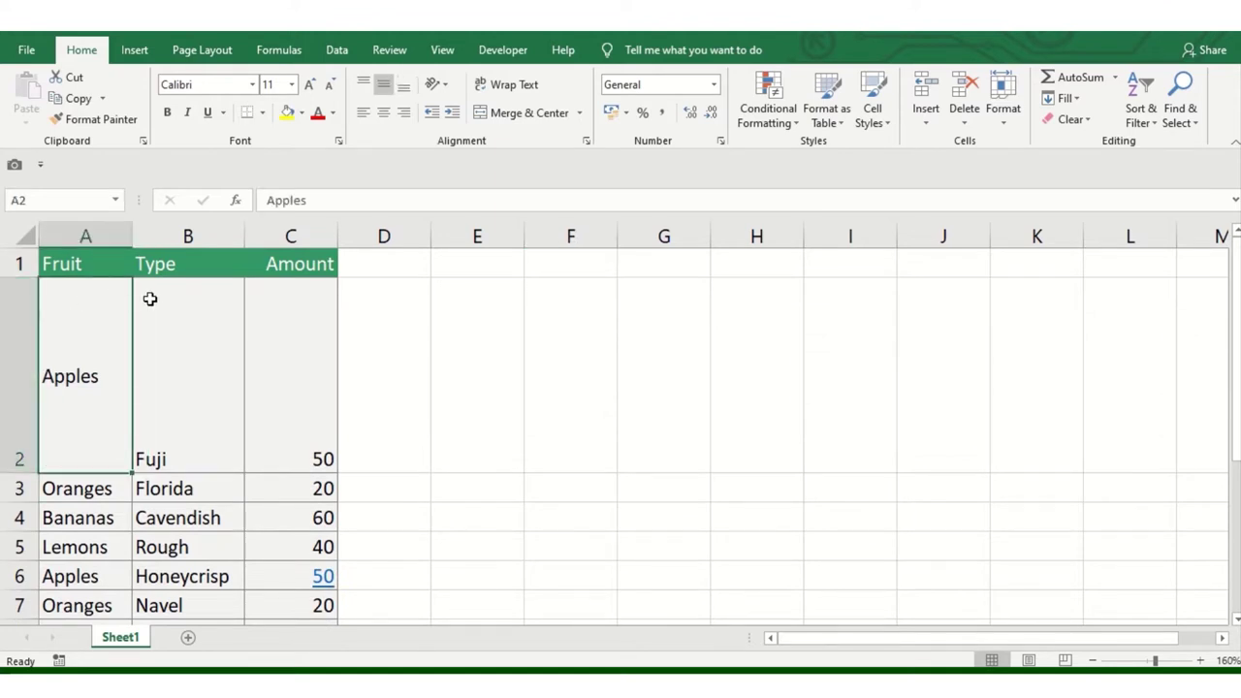
{"action": "left_click_drag", "start_coordinate": [75, 318], "coordinate": [259, 325]}
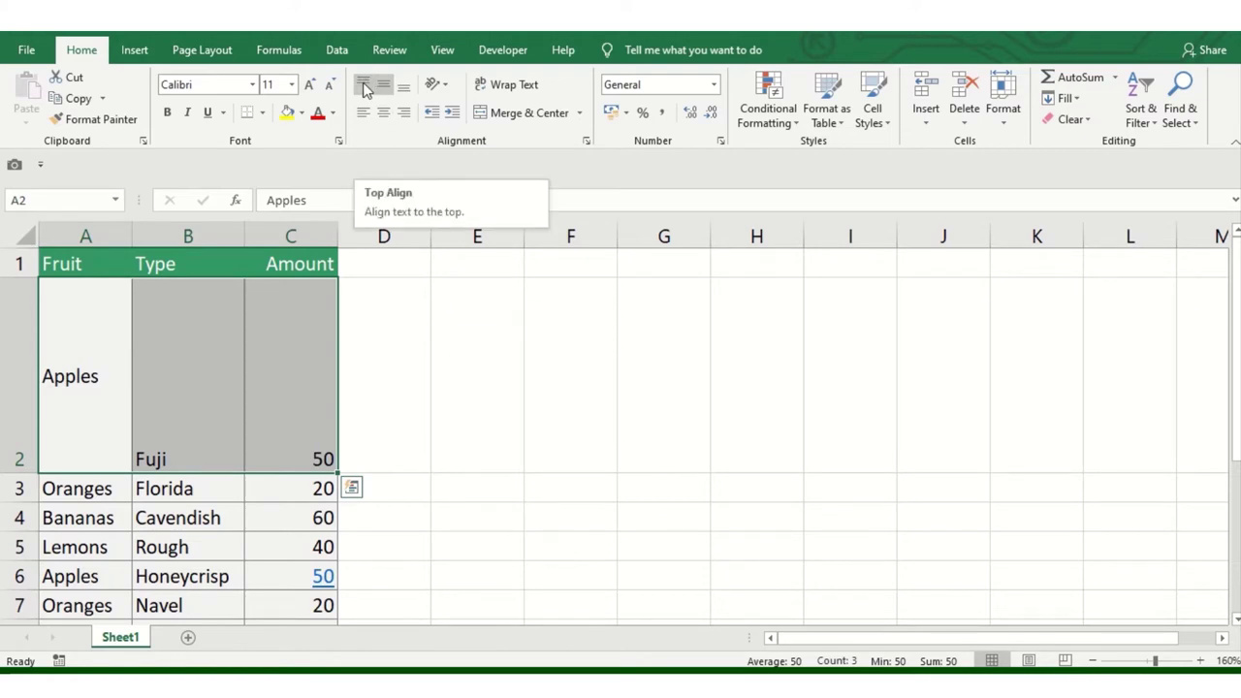
{"action": "left_click", "coordinate": [363, 86]}
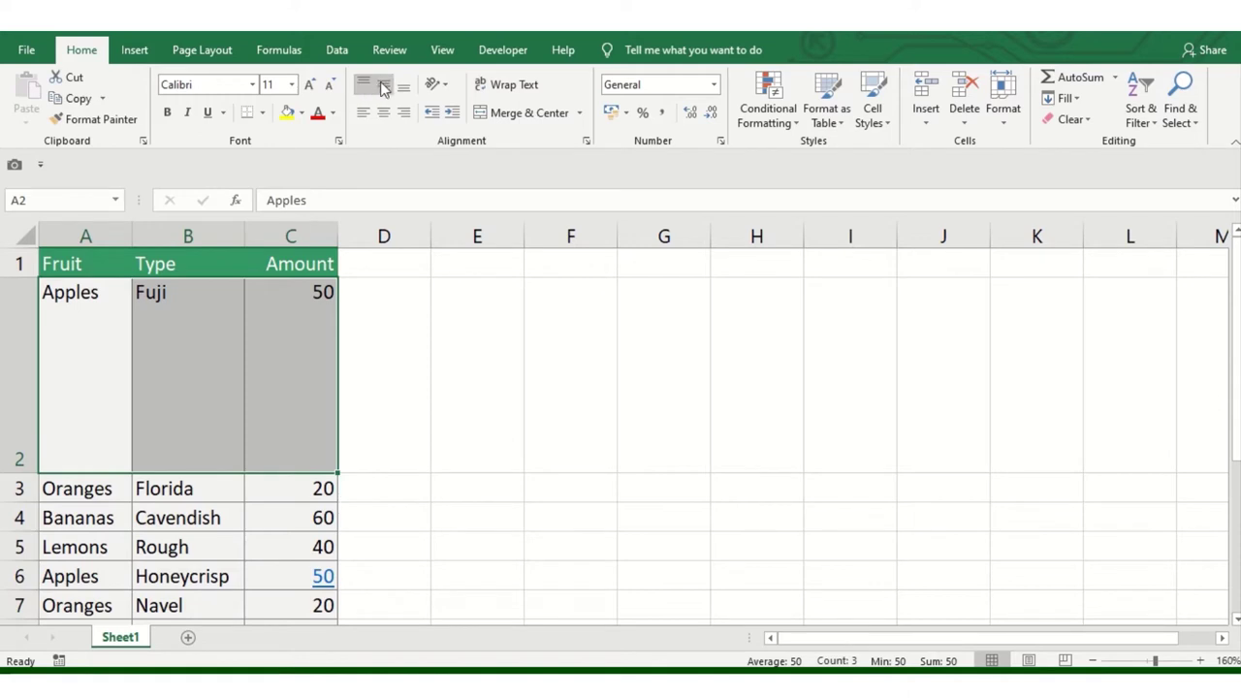
{"action": "left_click", "coordinate": [384, 87]}
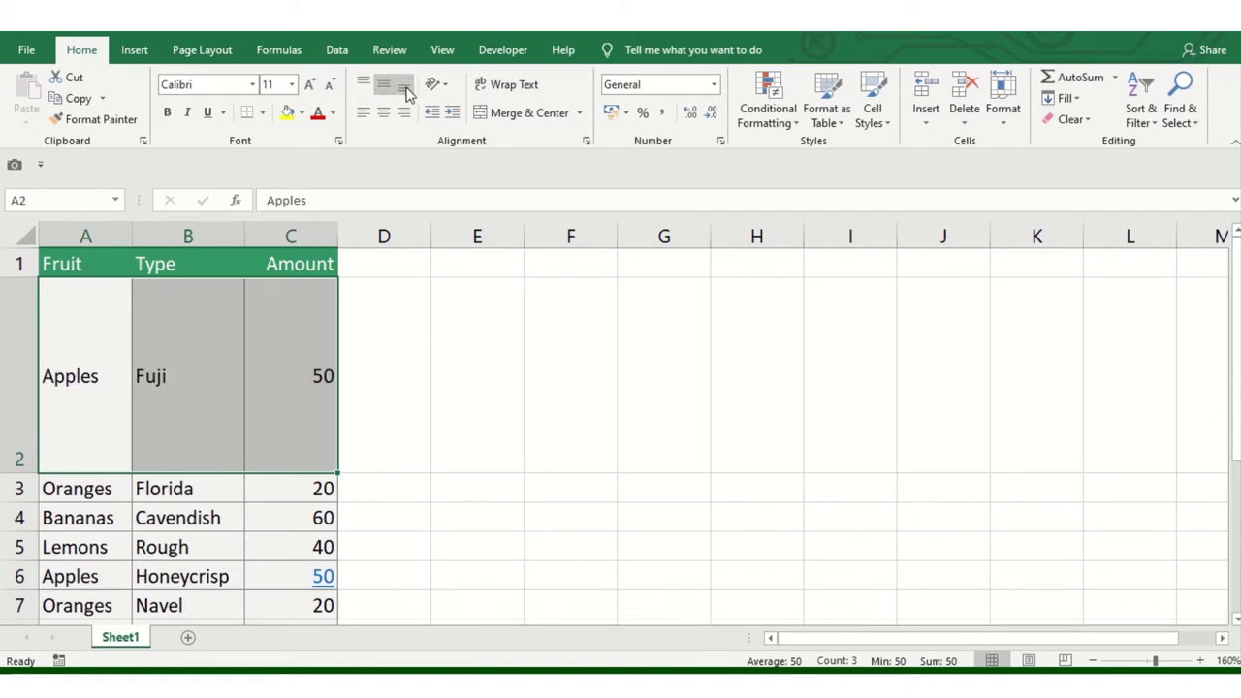
{"action": "left_click", "coordinate": [405, 87]}
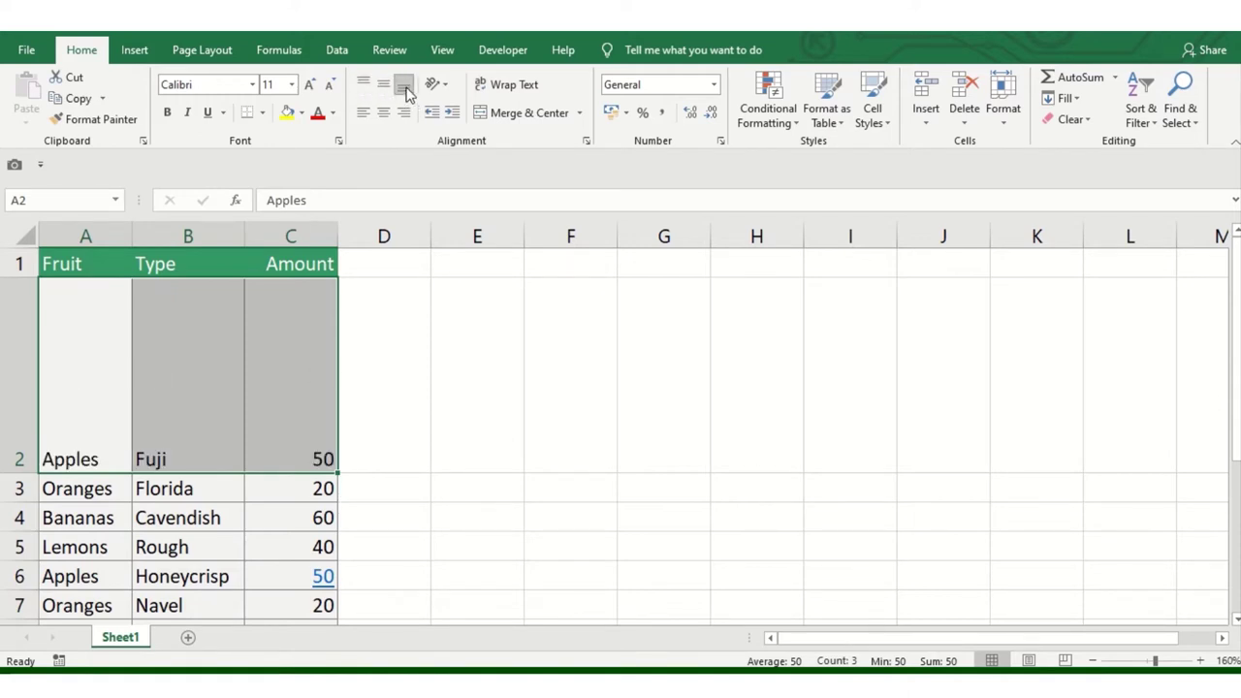
Click through C2, B2 and A2, then select A2:C2 again
{"action": "left_click", "coordinate": [435, 310]}
{"action": "left_click", "coordinate": [307, 437]}
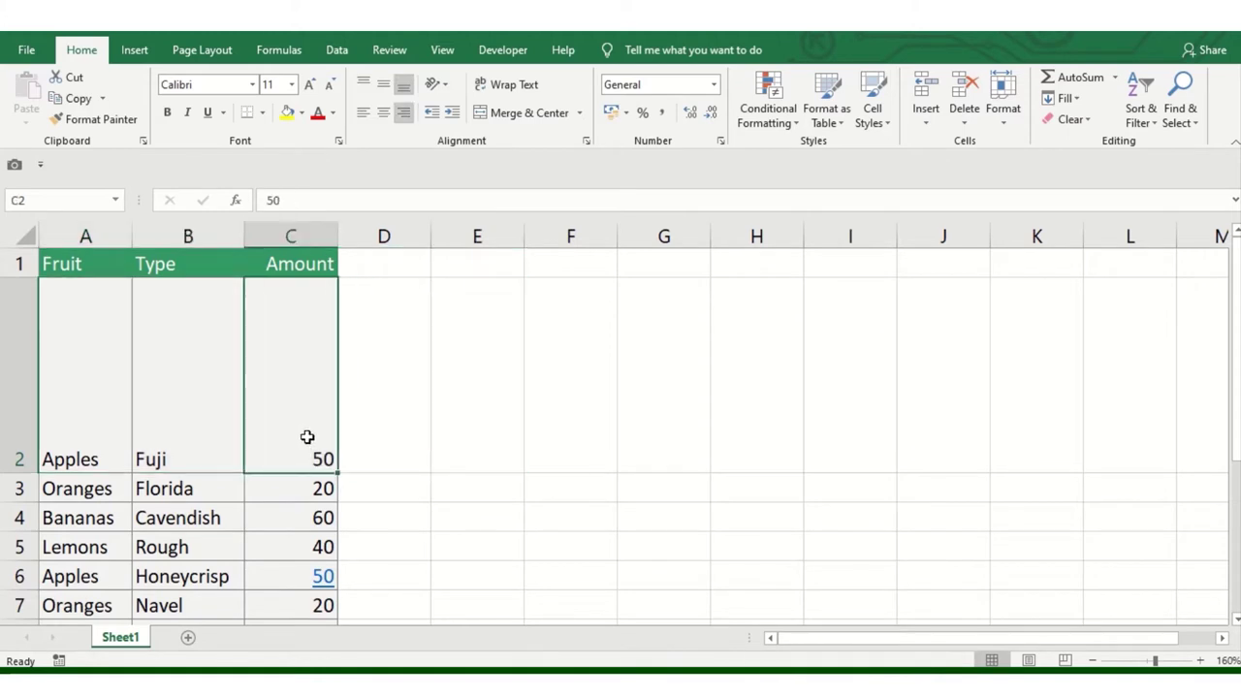
{"action": "left_click", "coordinate": [152, 449]}
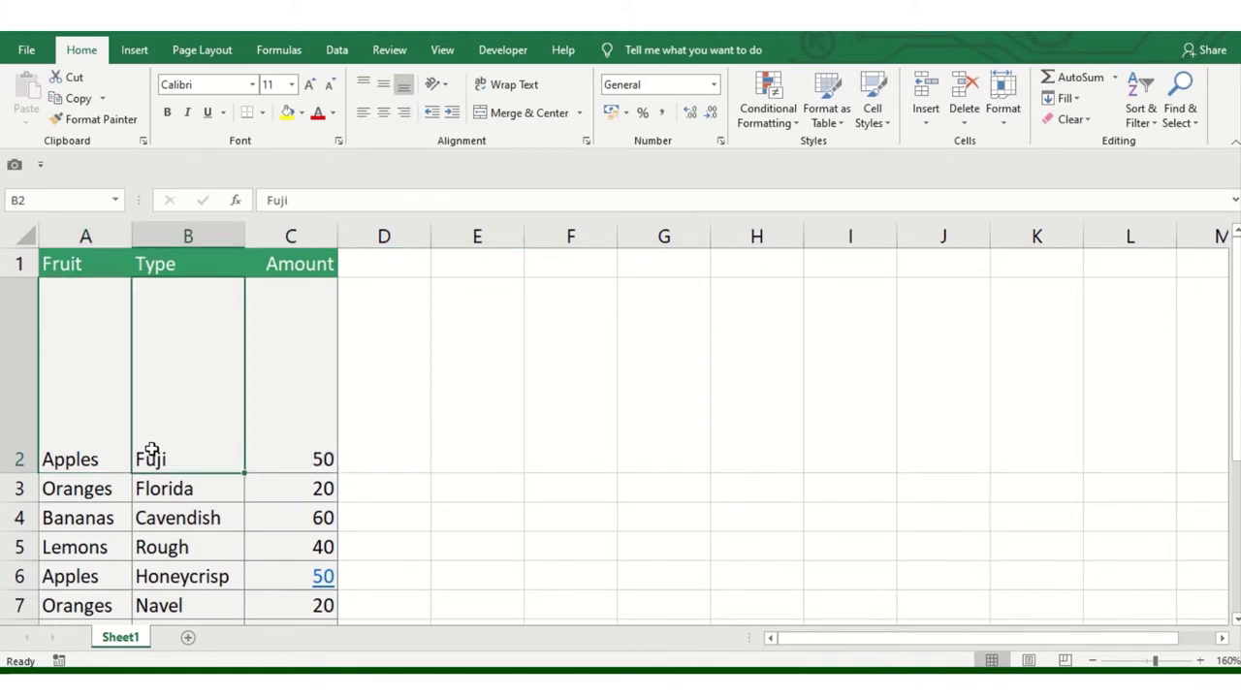
{"action": "left_click", "coordinate": [85, 444]}
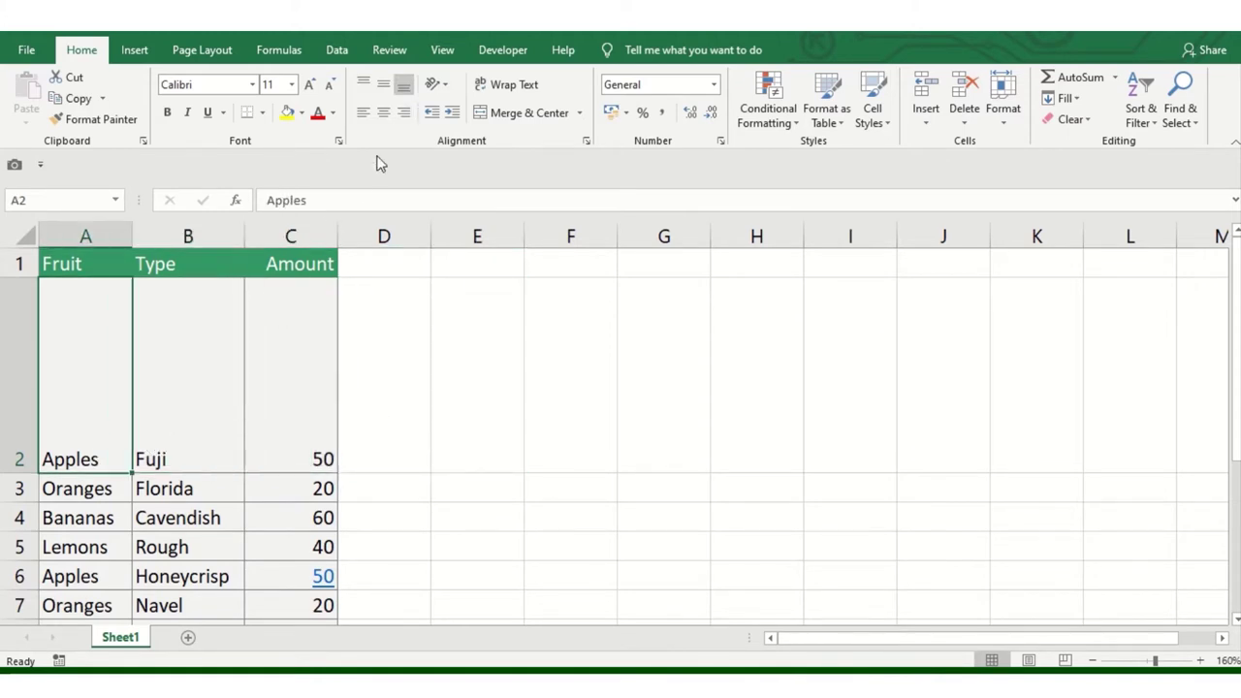
{"action": "left_click_drag", "start_coordinate": [145, 355], "coordinate": [280, 352]}
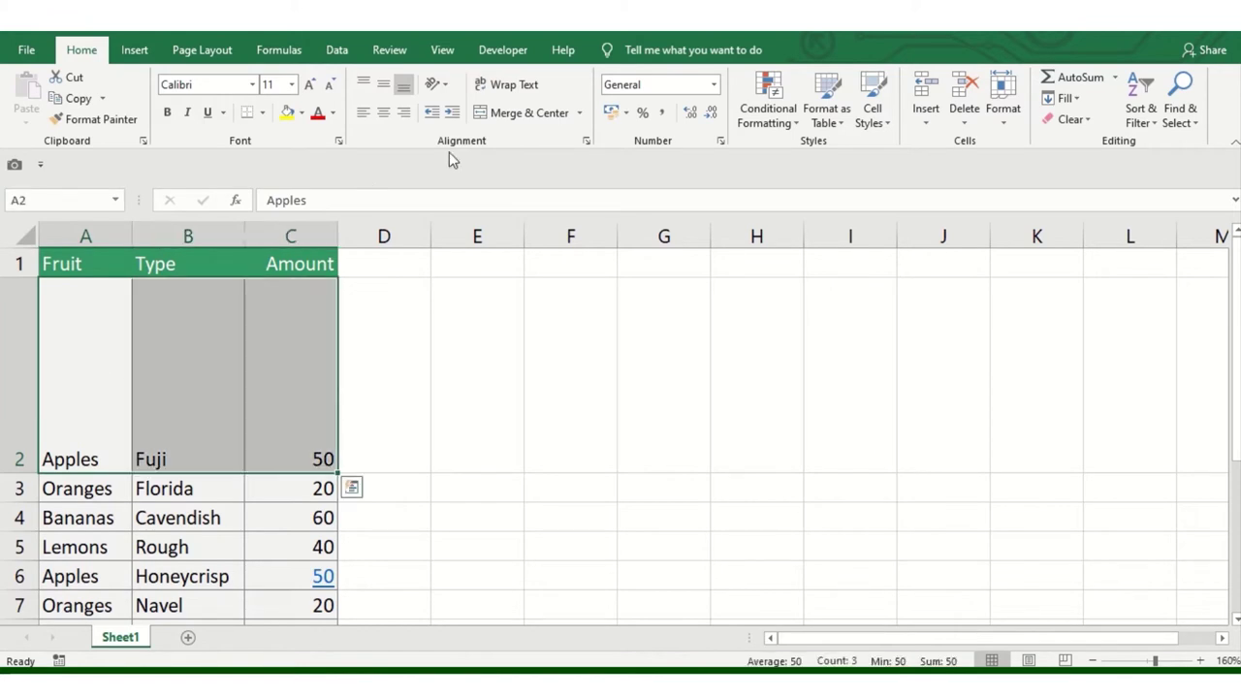
Try left, center and right horizontal alignment on row 2's Apples, Fuji and 50
{"action": "left_click", "coordinate": [363, 114]}
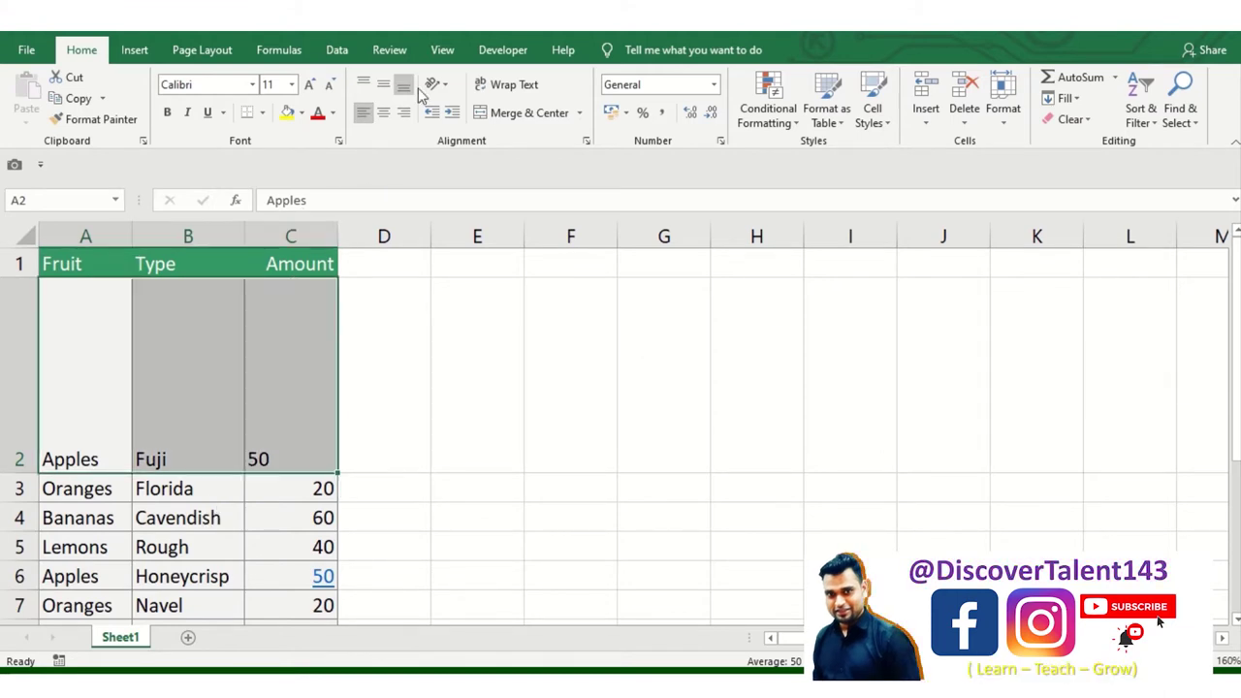
{"action": "left_click", "coordinate": [385, 114]}
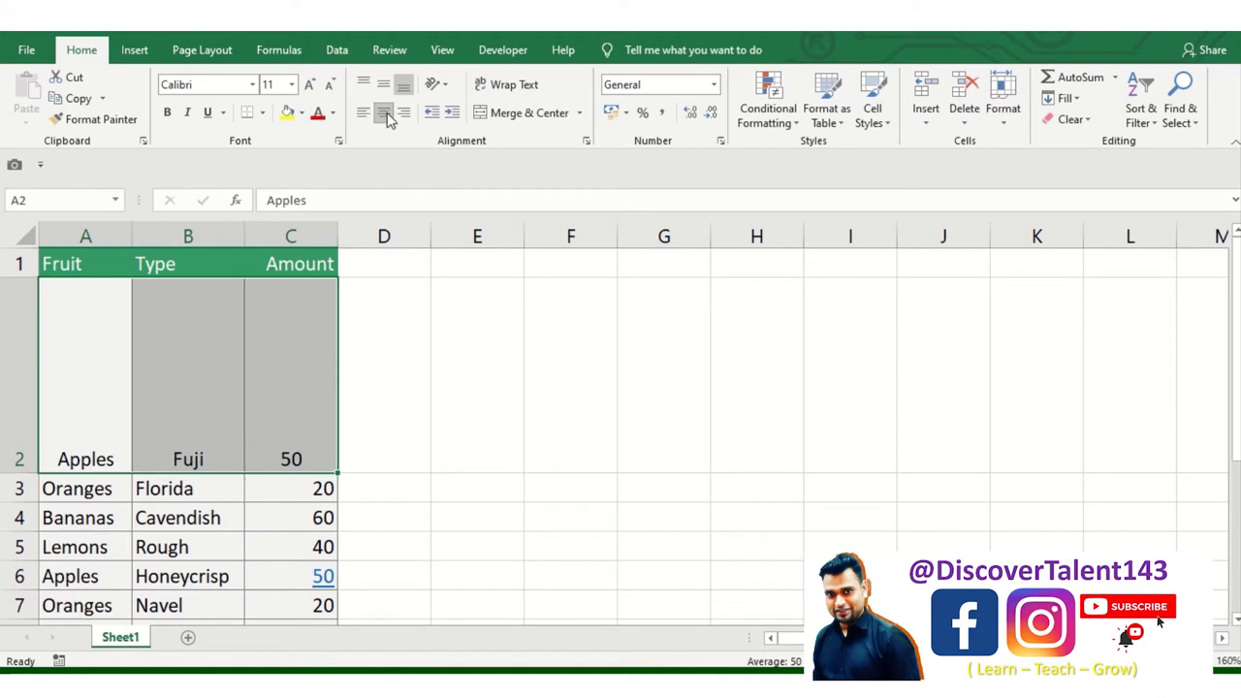
{"action": "left_click", "coordinate": [406, 114]}
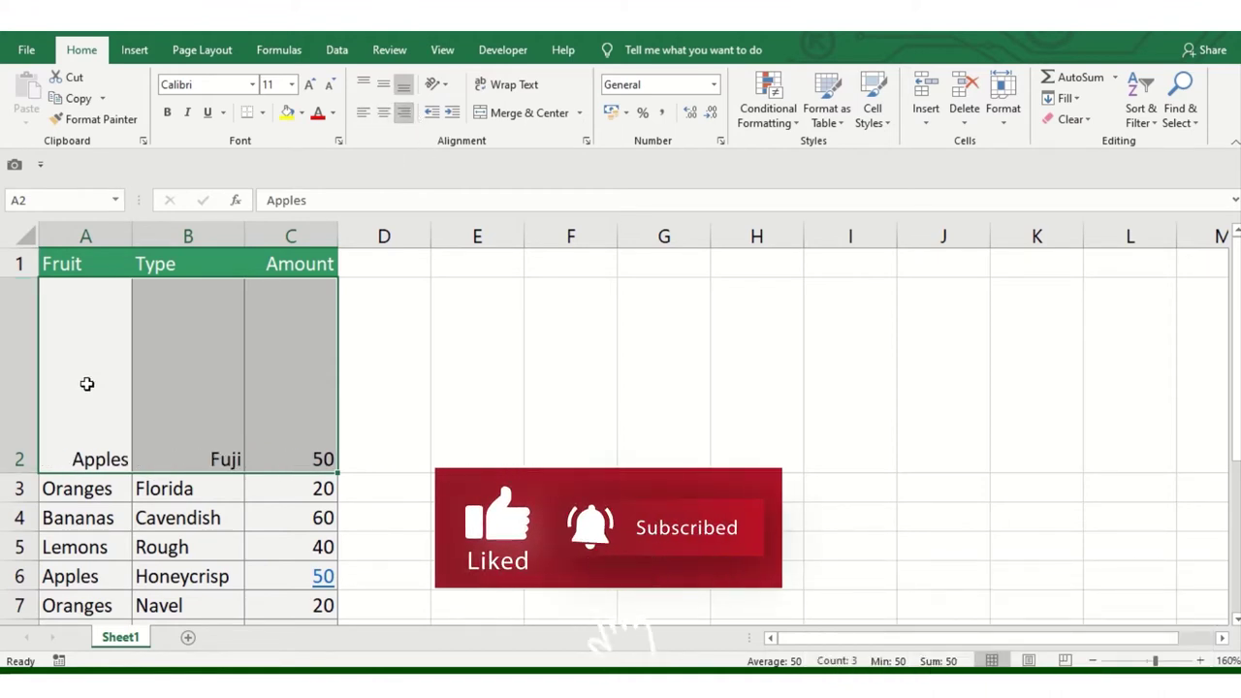
Select the entire sheet and center all text both horizontally and vertically
{"action": "left_click", "coordinate": [89, 262]}
{"action": "left_click", "coordinate": [17, 235]}
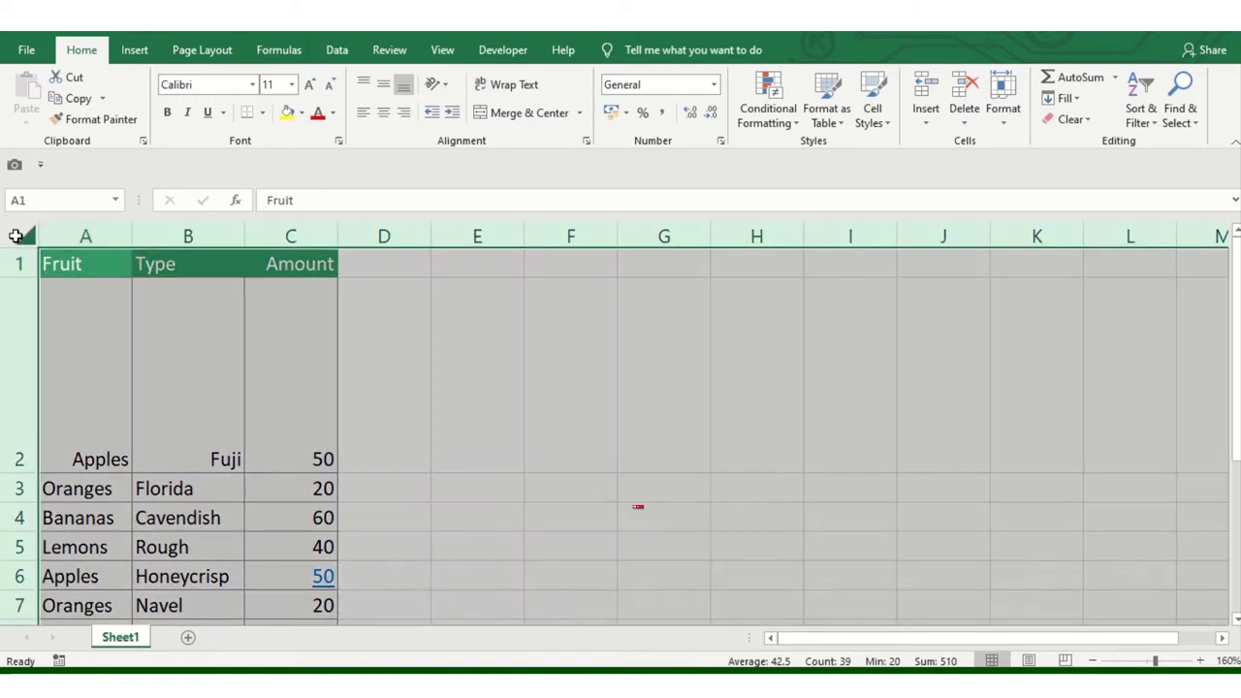
{"action": "left_click", "coordinate": [385, 114]}
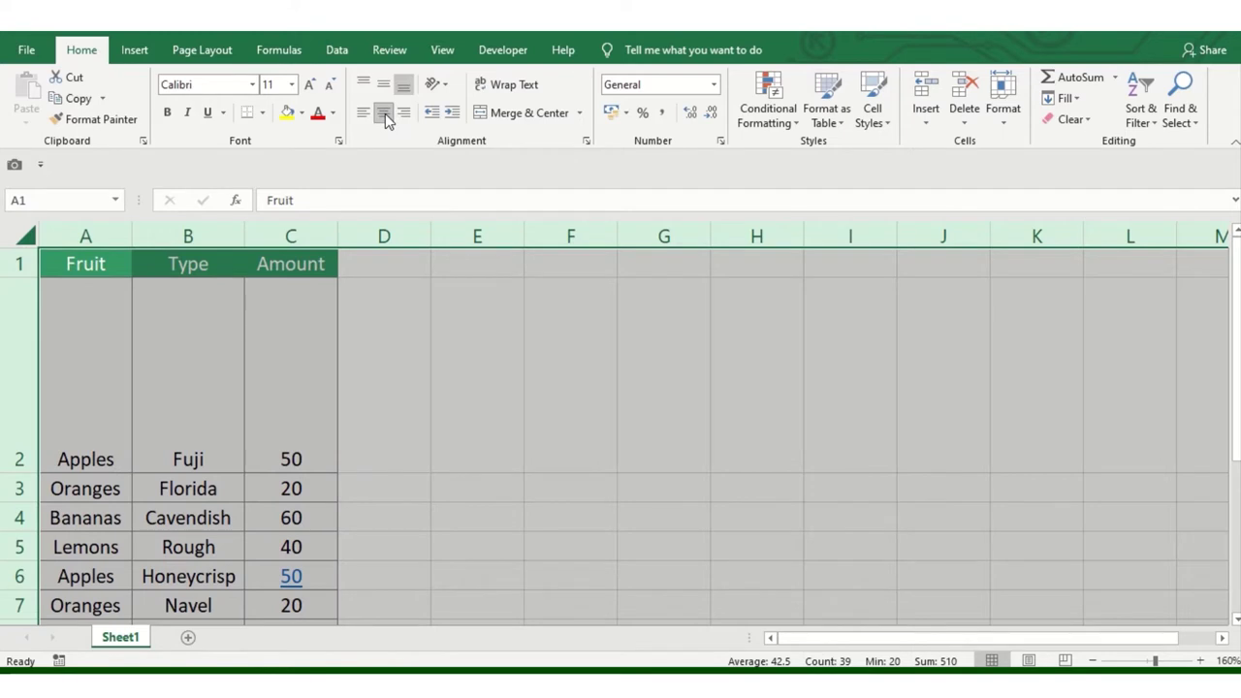
{"action": "left_click", "coordinate": [385, 89]}
Make rows 8 and 5 much taller after reselecting the whole sheet
{"action": "left_click", "coordinate": [138, 475]}
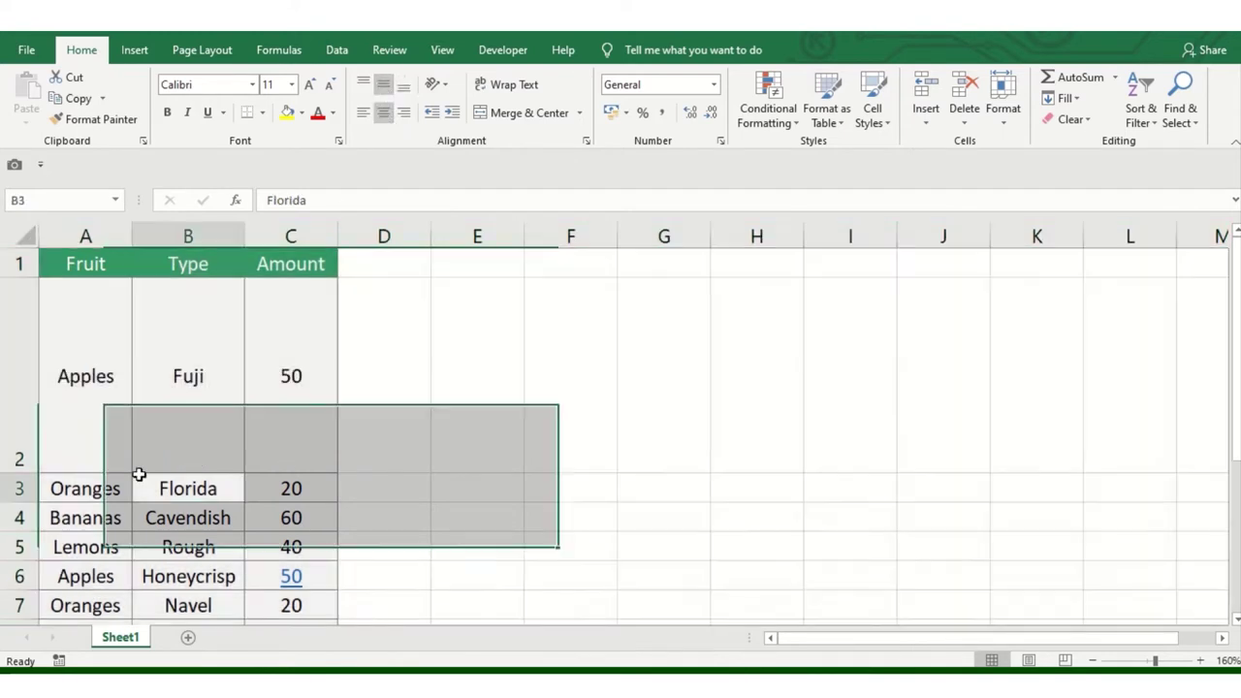
{"action": "left_click", "coordinate": [16, 236]}
{"action": "scroll", "coordinate": [107, 485], "scroll_direction": "down", "scroll_amount": 1}
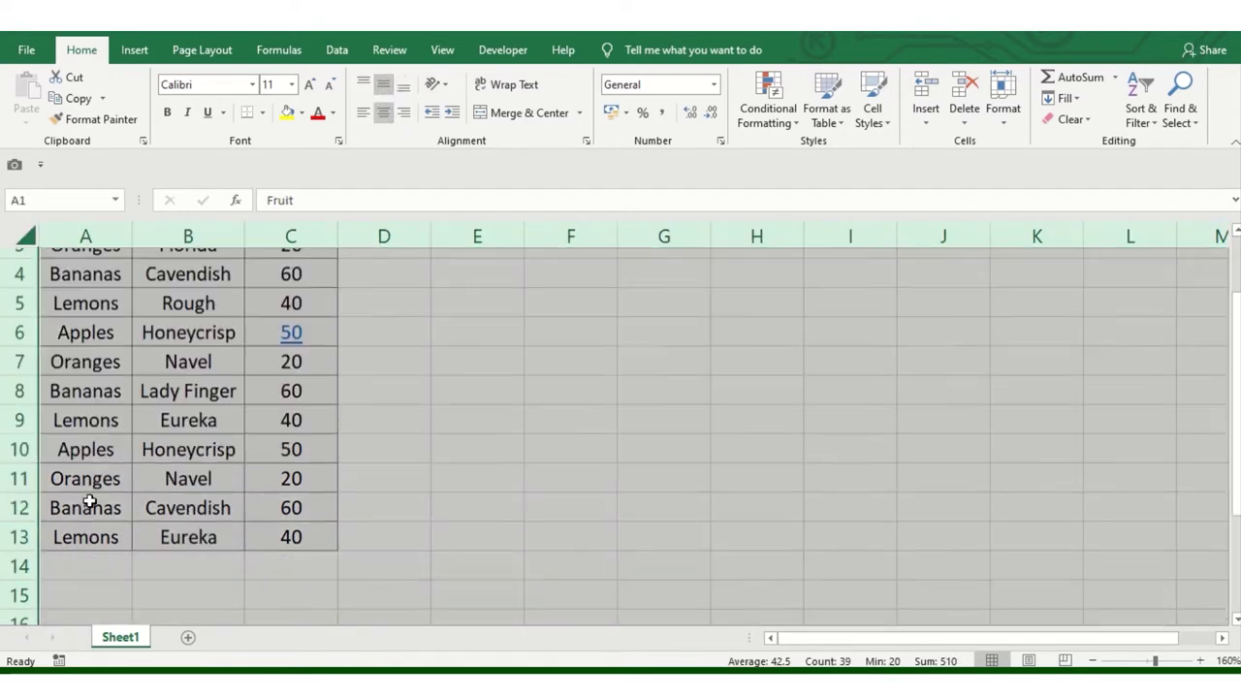
{"action": "left_click", "coordinate": [135, 437]}
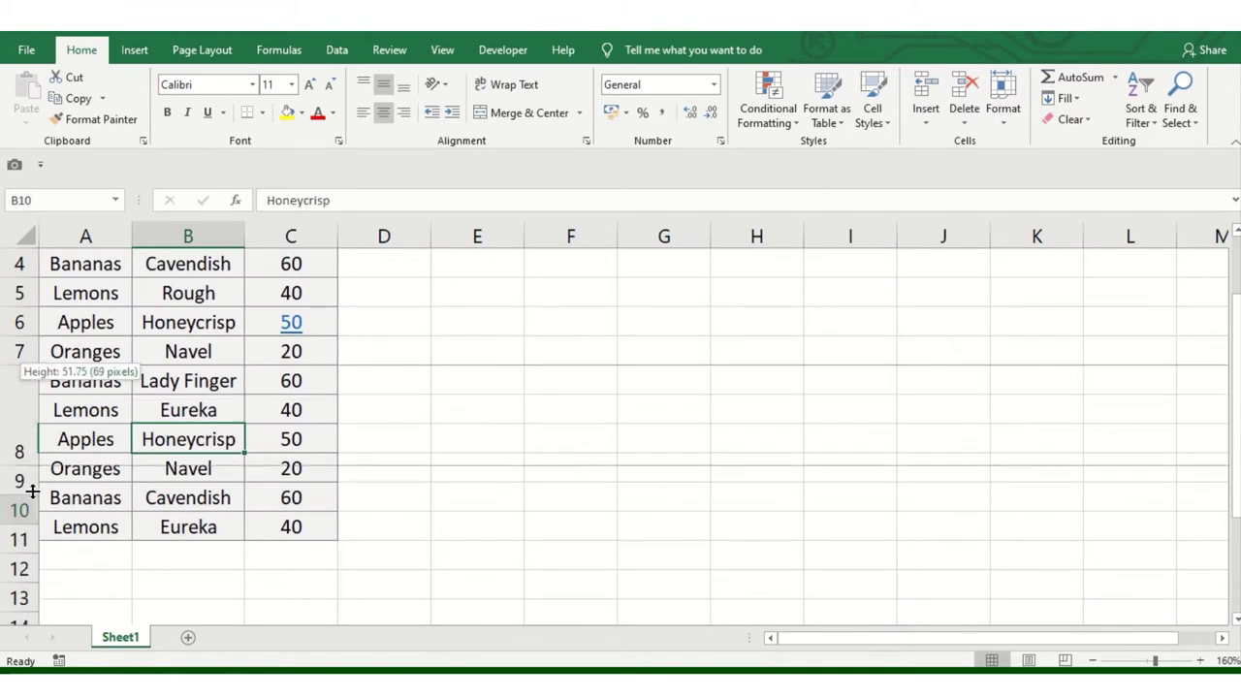
{"action": "left_click_drag", "start_coordinate": [19, 395], "coordinate": [19, 503]}
{"action": "left_click_drag", "start_coordinate": [26, 306], "coordinate": [21, 430]}
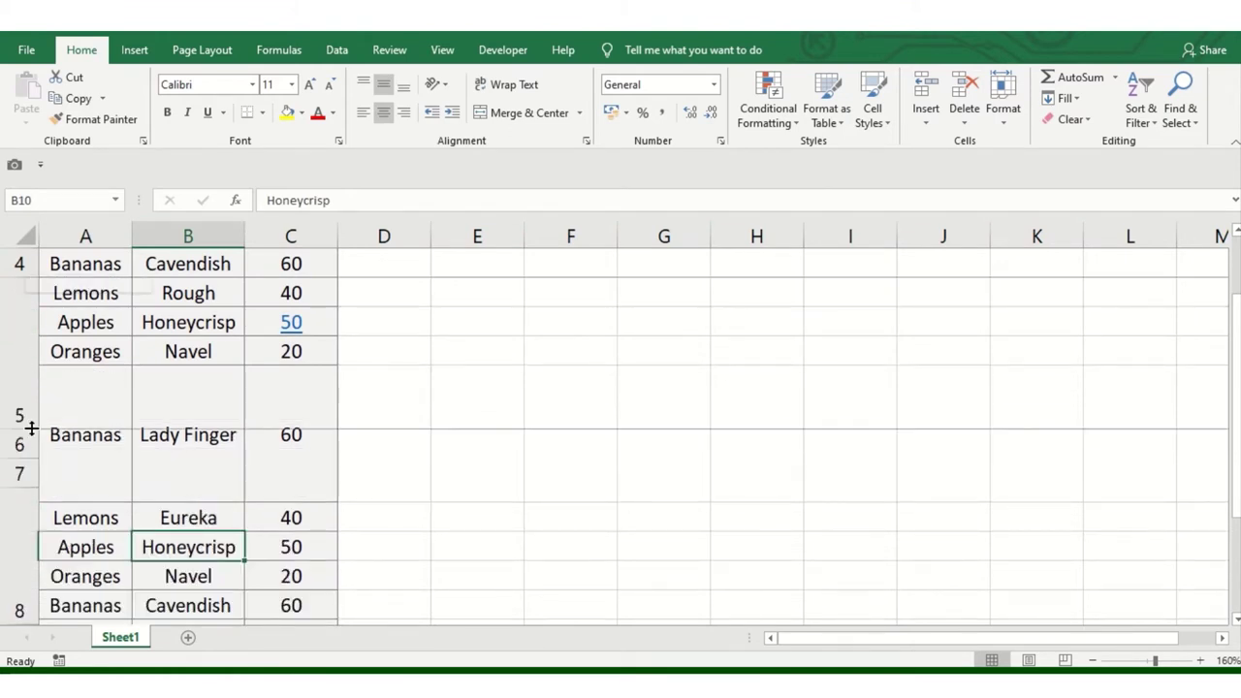
Make the Apples/Honeycrisp row 10 much taller
{"action": "scroll", "coordinate": [270, 473], "scroll_direction": "down", "scroll_amount": 3}
{"action": "scroll", "coordinate": [270, 474], "scroll_direction": "up", "scroll_amount": 4}
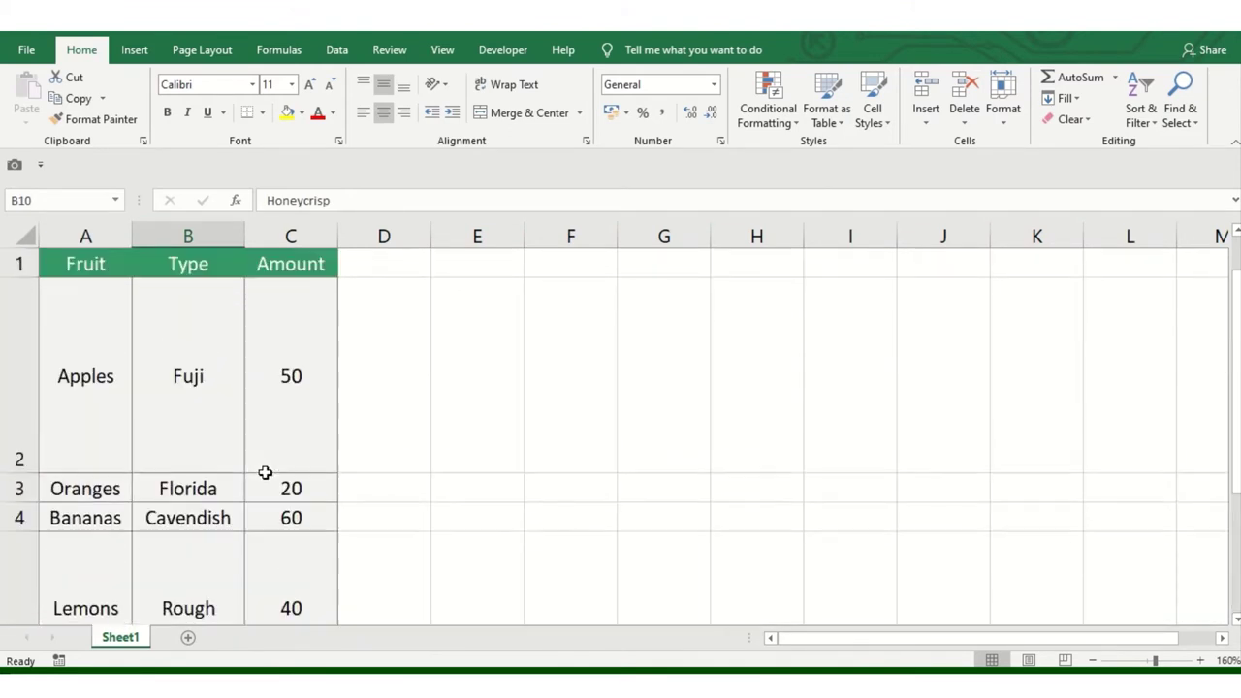
{"action": "scroll", "coordinate": [39, 498], "scroll_direction": "down", "scroll_amount": 1}
{"action": "scroll", "coordinate": [47, 510], "scroll_direction": "down", "scroll_amount": 1}
{"action": "scroll", "coordinate": [48, 492], "scroll_direction": "down", "scroll_amount": 1}
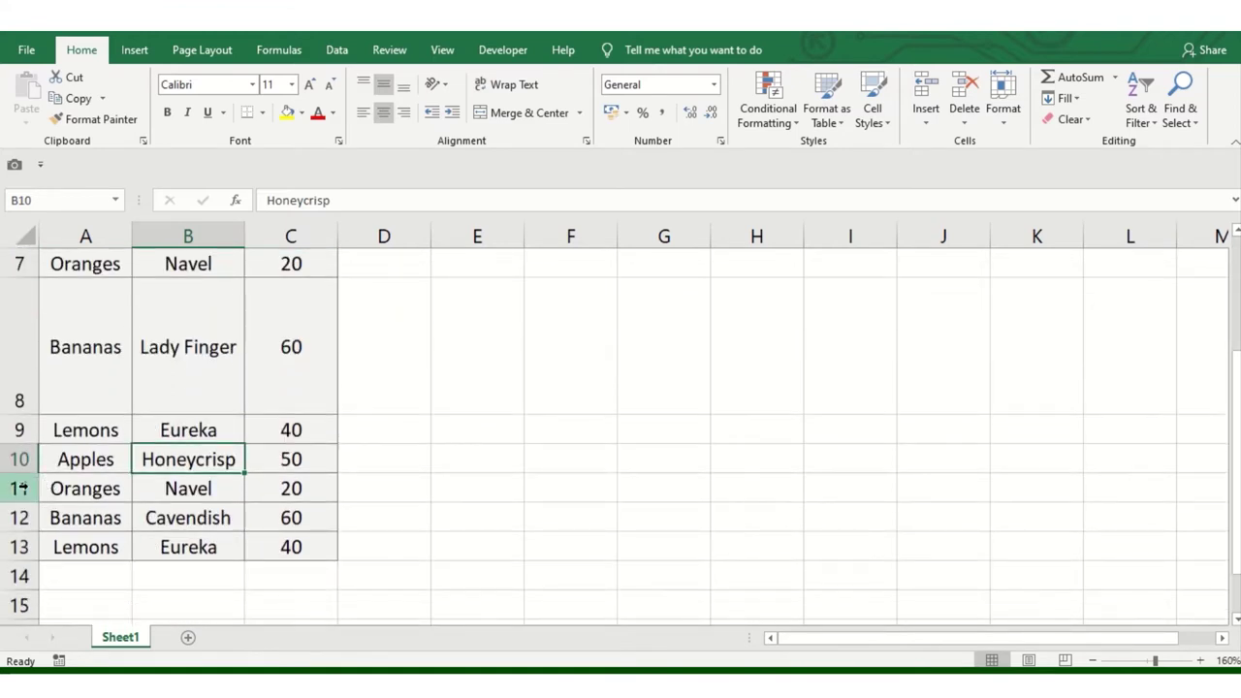
{"action": "left_click_drag", "start_coordinate": [22, 474], "coordinate": [21, 544]}
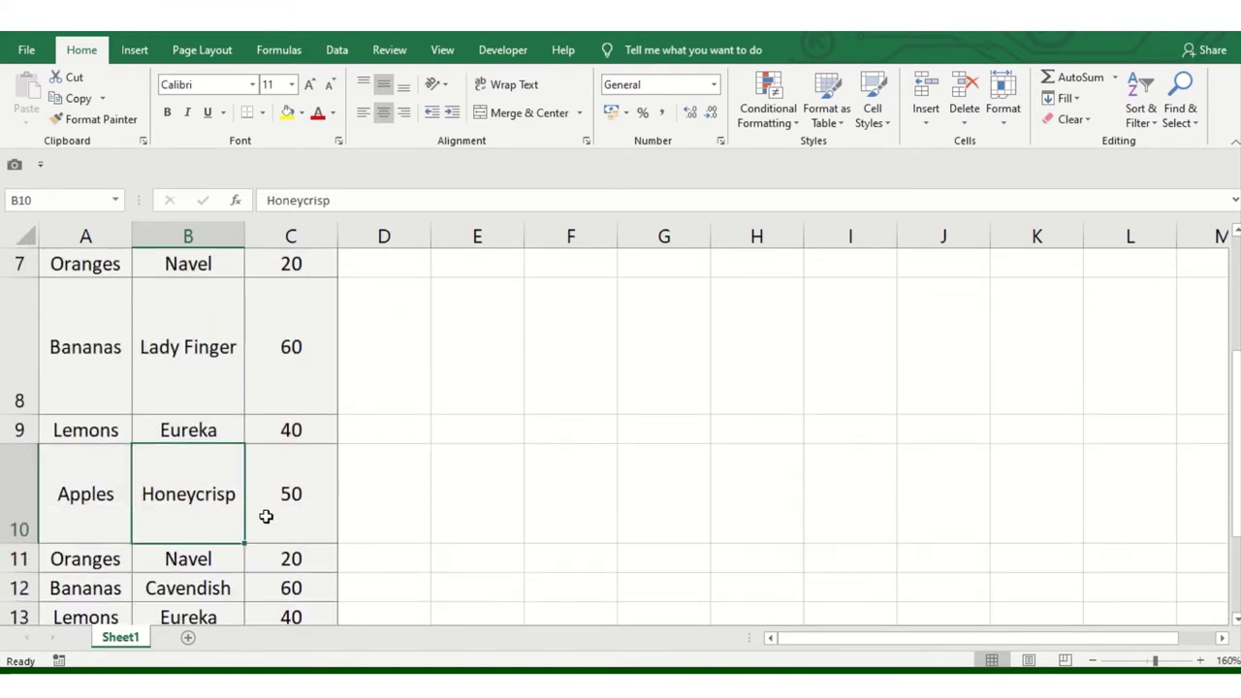
Scroll through the table and adjust the zoom level to review the tall rows
{"action": "scroll", "coordinate": [266, 516], "scroll_direction": "up", "scroll_amount": 2}
{"action": "scroll", "coordinate": [299, 432], "scroll_direction": "down", "scroll_amount": 5}
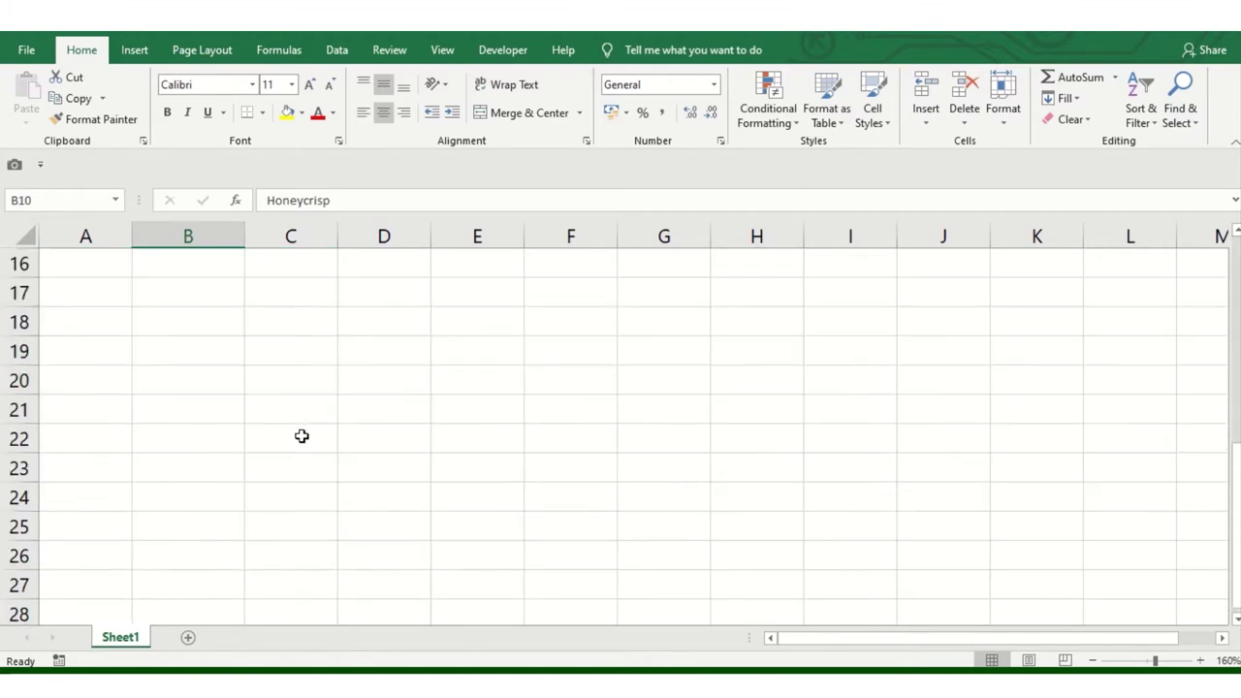
{"action": "scroll", "coordinate": [304, 441], "scroll_direction": "up", "scroll_amount": 4}
{"action": "scroll", "coordinate": [296, 427], "scroll_direction": "up", "scroll_amount": 1}
{"action": "scroll", "coordinate": [281, 392], "scroll_direction": "down", "scroll_amount": 3}
{"action": "scroll", "coordinate": [279, 386], "scroll_direction": "down", "scroll_amount": 1}
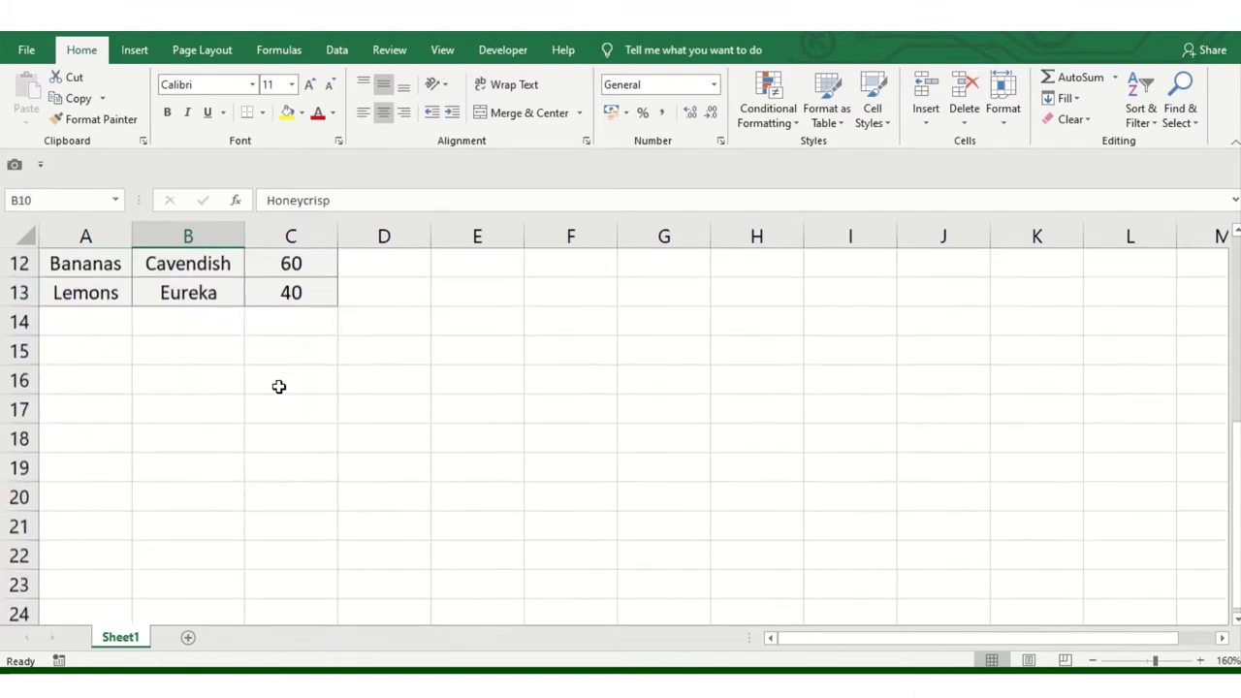
{"action": "scroll", "coordinate": [278, 387], "scroll_direction": "up", "scroll_amount": 2}
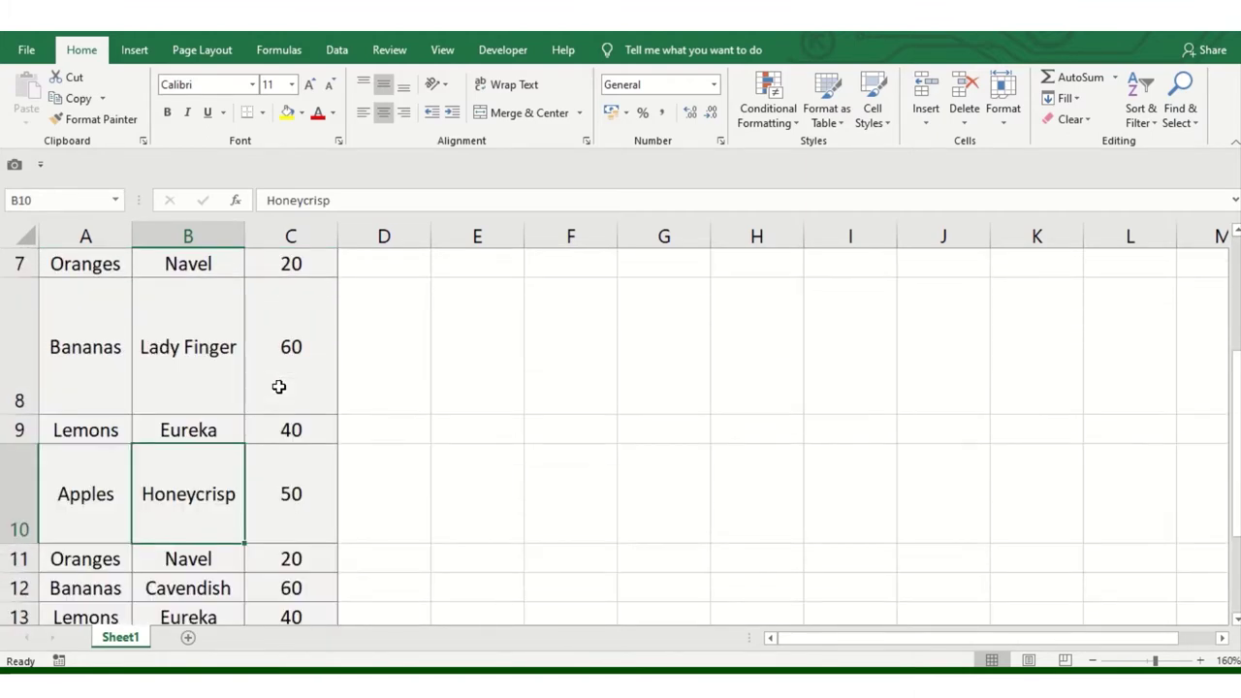
{"action": "scroll", "coordinate": [279, 390], "scroll_direction": "down", "scroll_amount": 2, "text": "ctrl"}
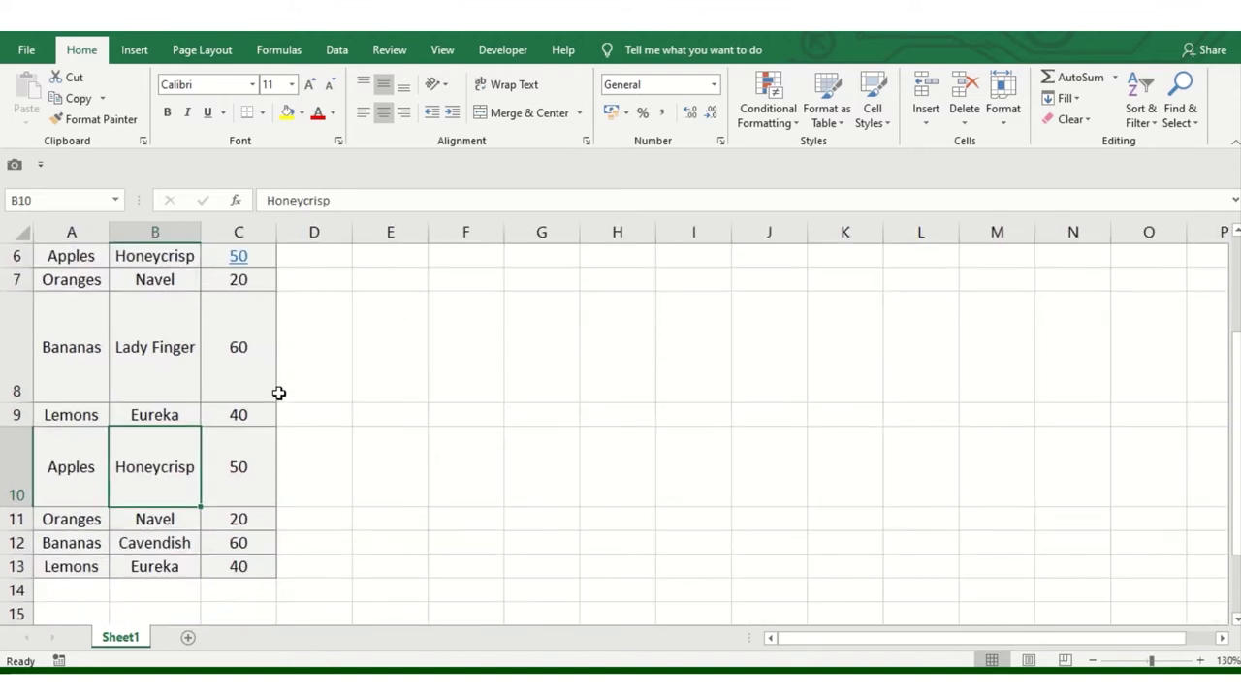
{"action": "scroll", "coordinate": [279, 391], "scroll_direction": "down", "scroll_amount": 1, "text": "ctrl"}
{"action": "scroll", "coordinate": [280, 395], "scroll_direction": "up", "scroll_amount": 2}
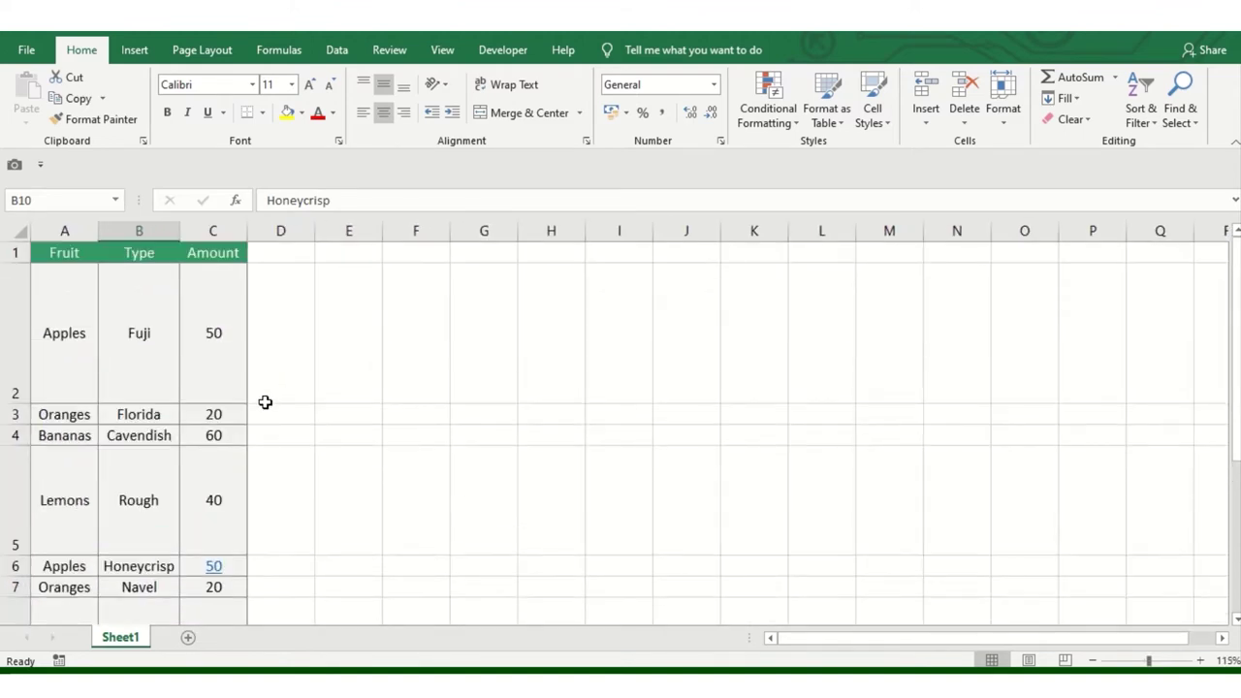
{"action": "scroll", "coordinate": [264, 401], "scroll_direction": "up", "scroll_amount": 3, "text": "ctrl"}
{"action": "scroll", "coordinate": [264, 401], "scroll_direction": "down", "scroll_amount": 1}
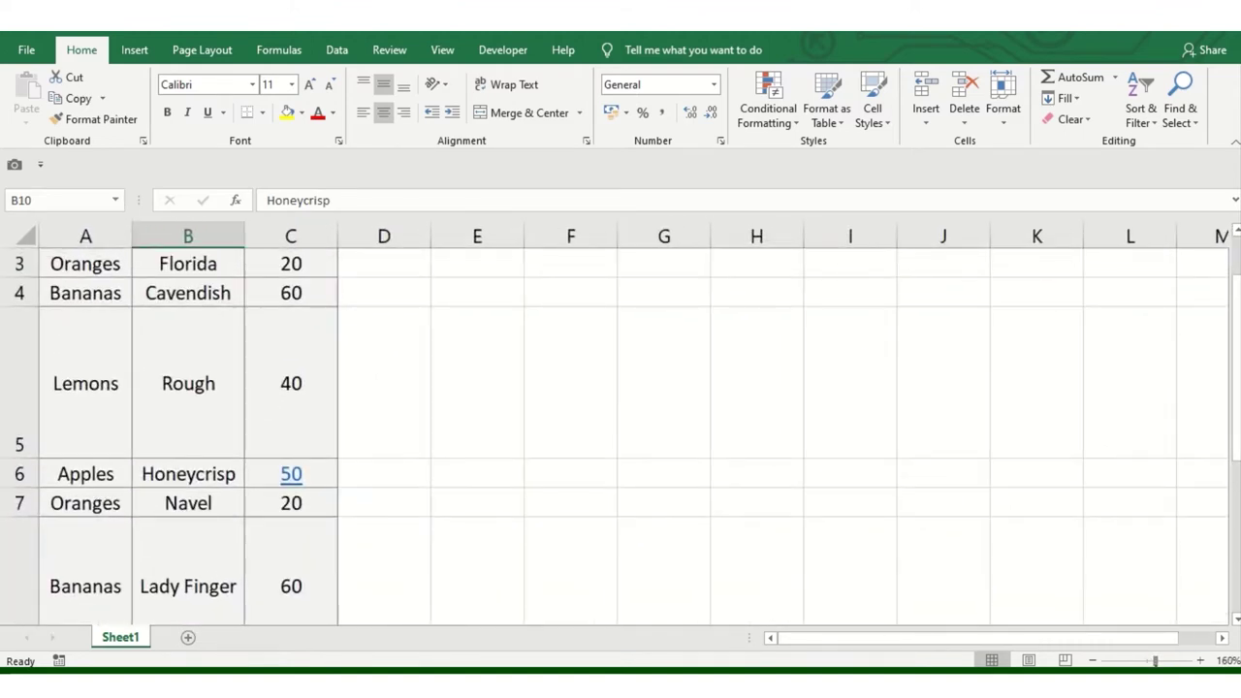
{"action": "left_click_drag", "start_coordinate": [1152, 661], "coordinate": [1161, 661]}
Select the whole sheet and autofit all column widths and row heights, then click a few table cells
{"action": "scroll", "coordinate": [582, 533], "scroll_direction": "up", "scroll_amount": 3}
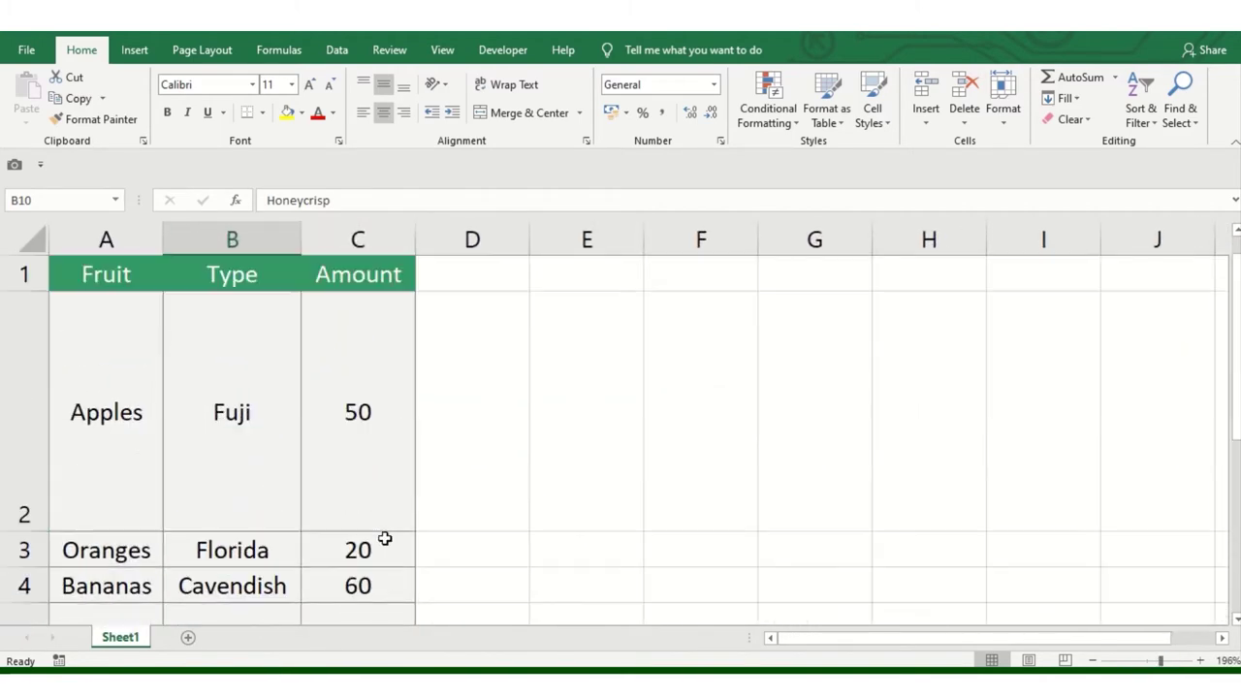
{"action": "left_click", "coordinate": [202, 353]}
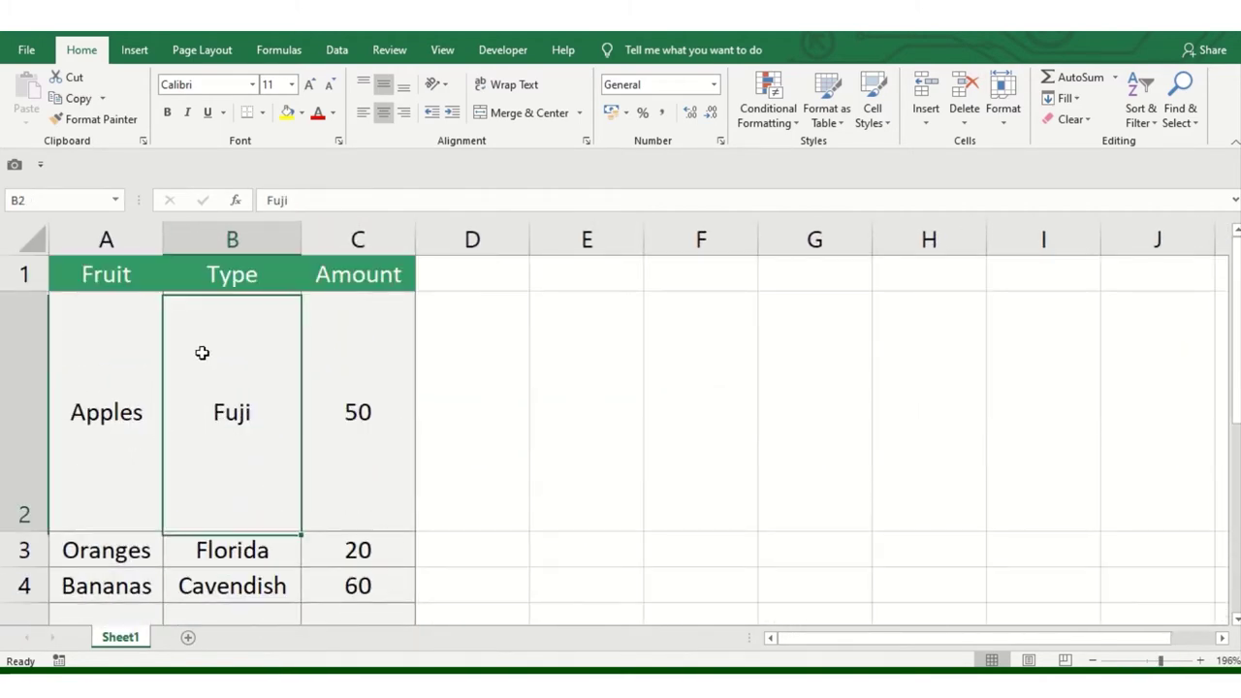
{"action": "left_click", "coordinate": [30, 240]}
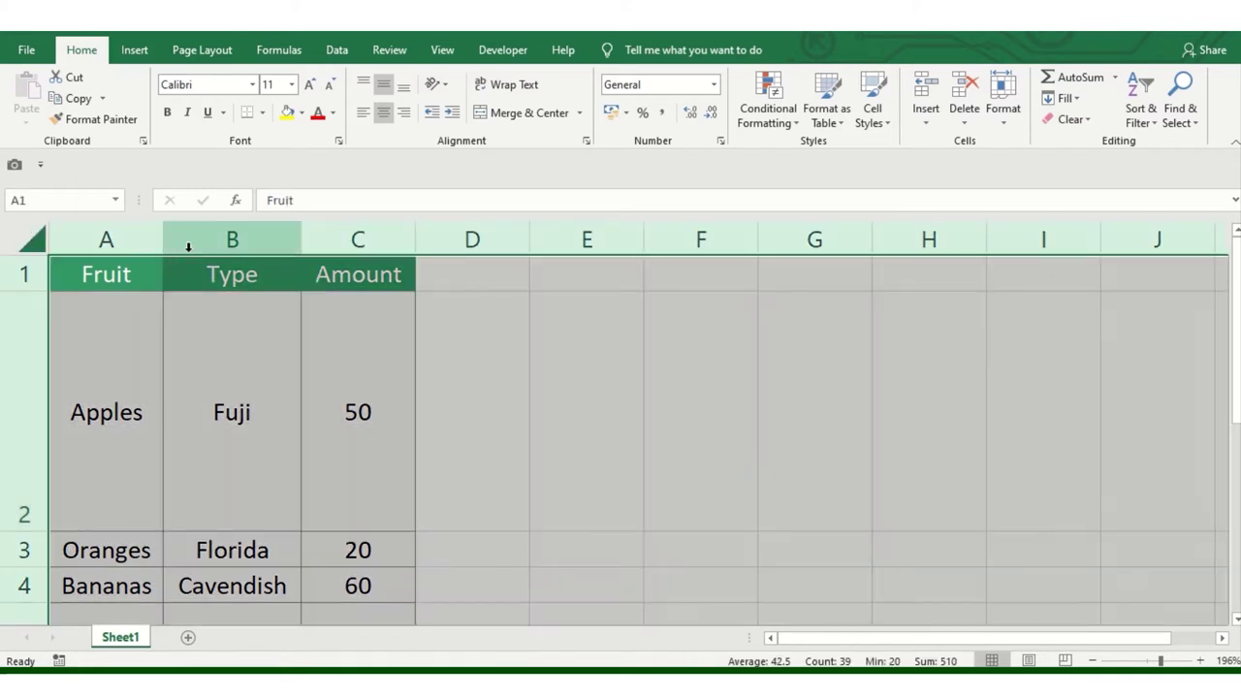
{"action": "double_click", "coordinate": [163, 240]}
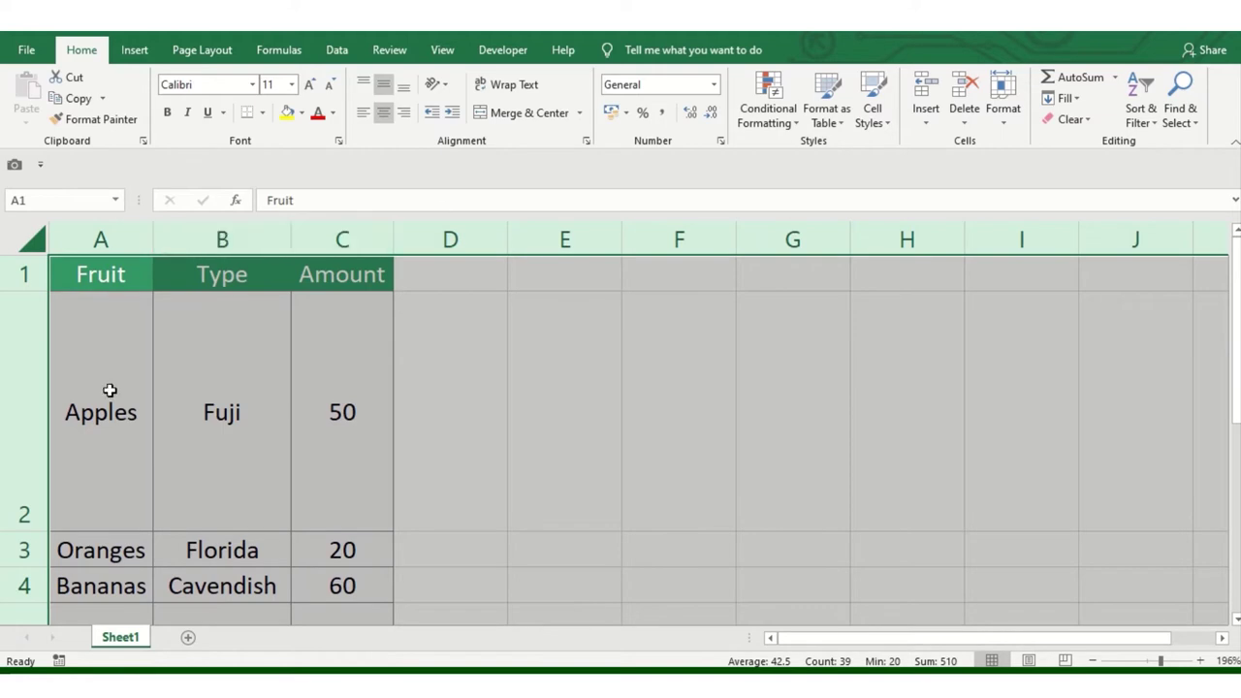
{"action": "double_click", "coordinate": [32, 531]}
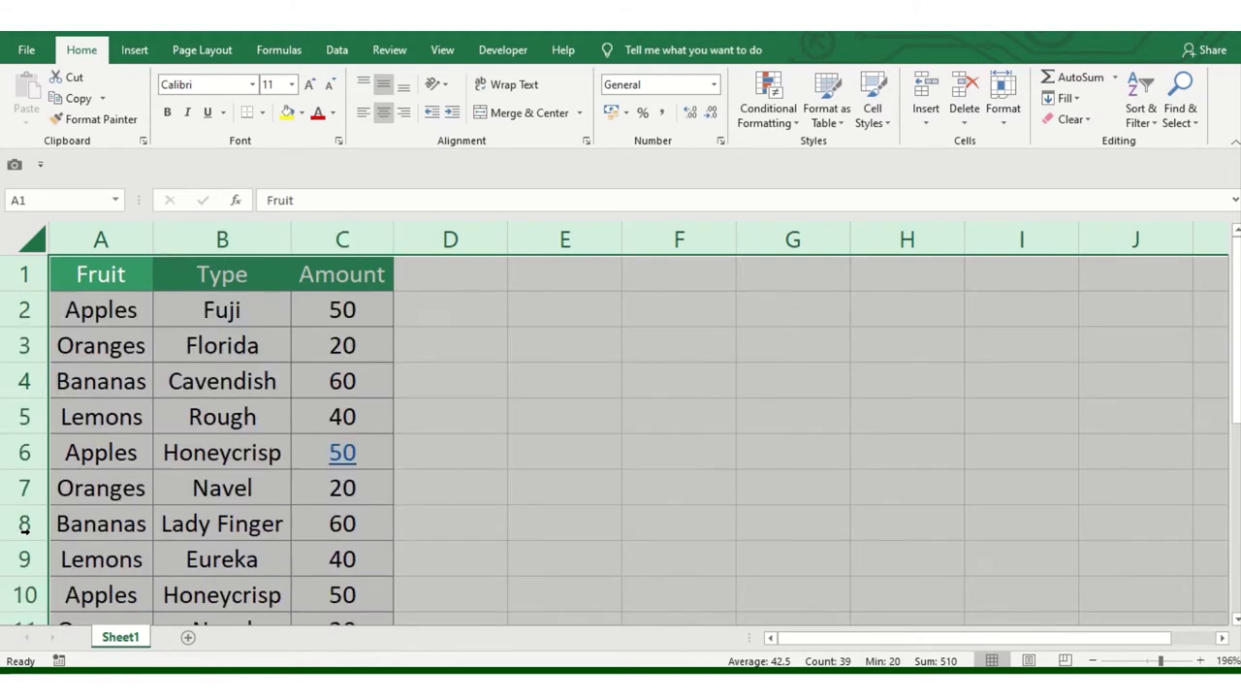
{"action": "left_click", "coordinate": [127, 382]}
{"action": "left_click", "coordinate": [122, 274]}
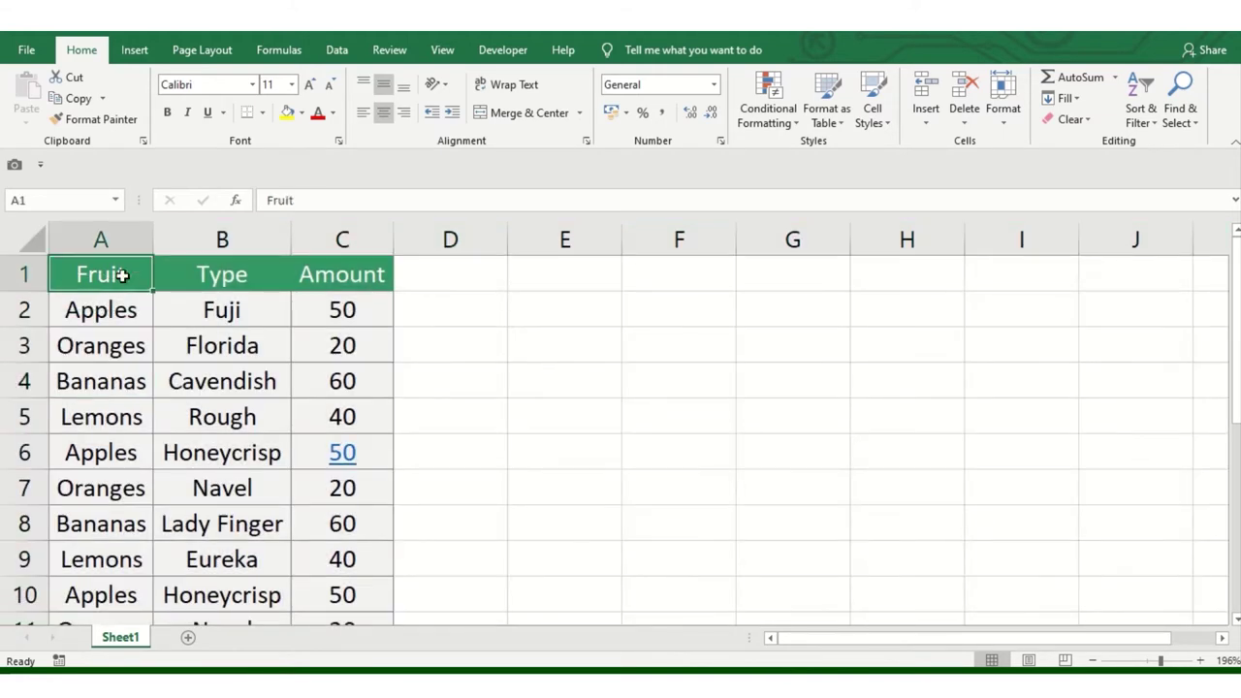
{"action": "left_click", "coordinate": [391, 282]}
{"action": "left_click", "coordinate": [368, 589]}
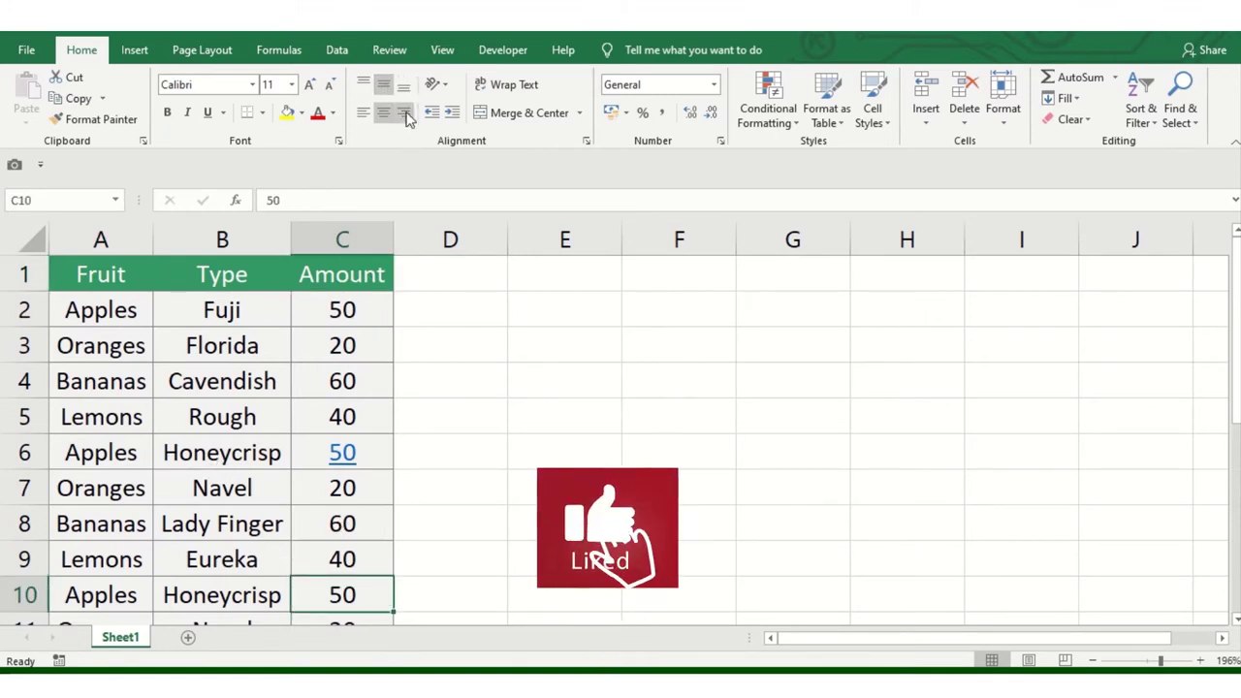
{"action": "left_click", "coordinate": [450, 381]}
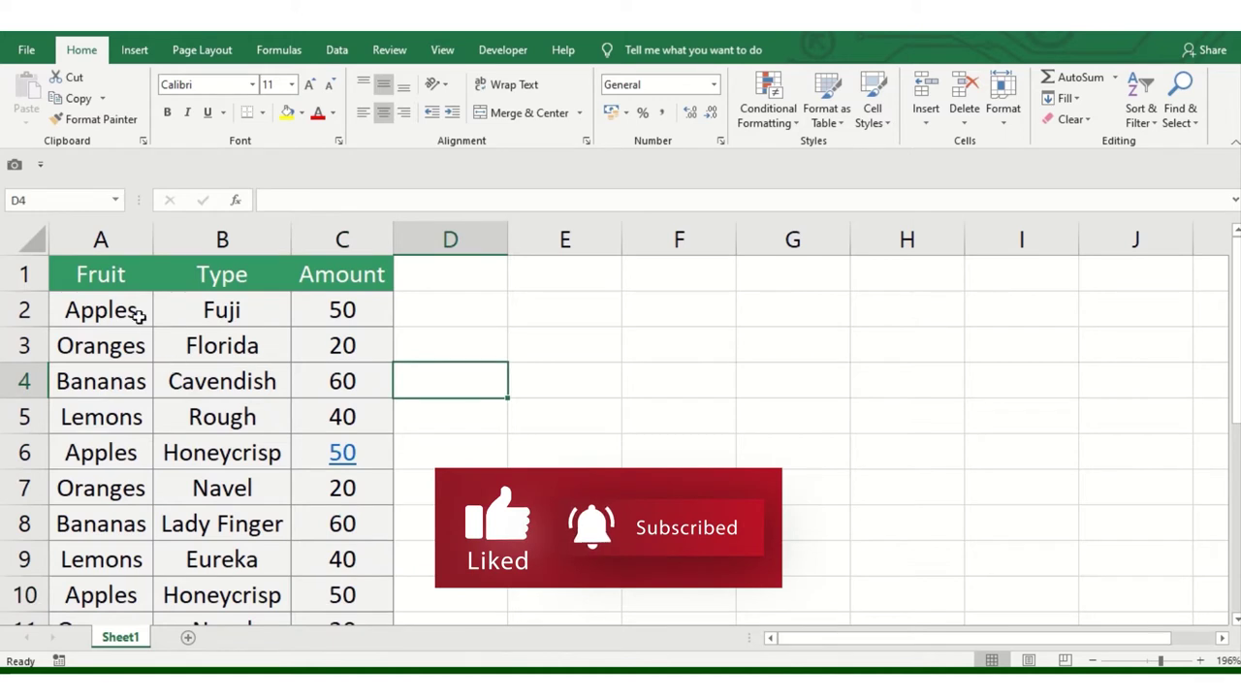
{"action": "left_click", "coordinate": [436, 87]}
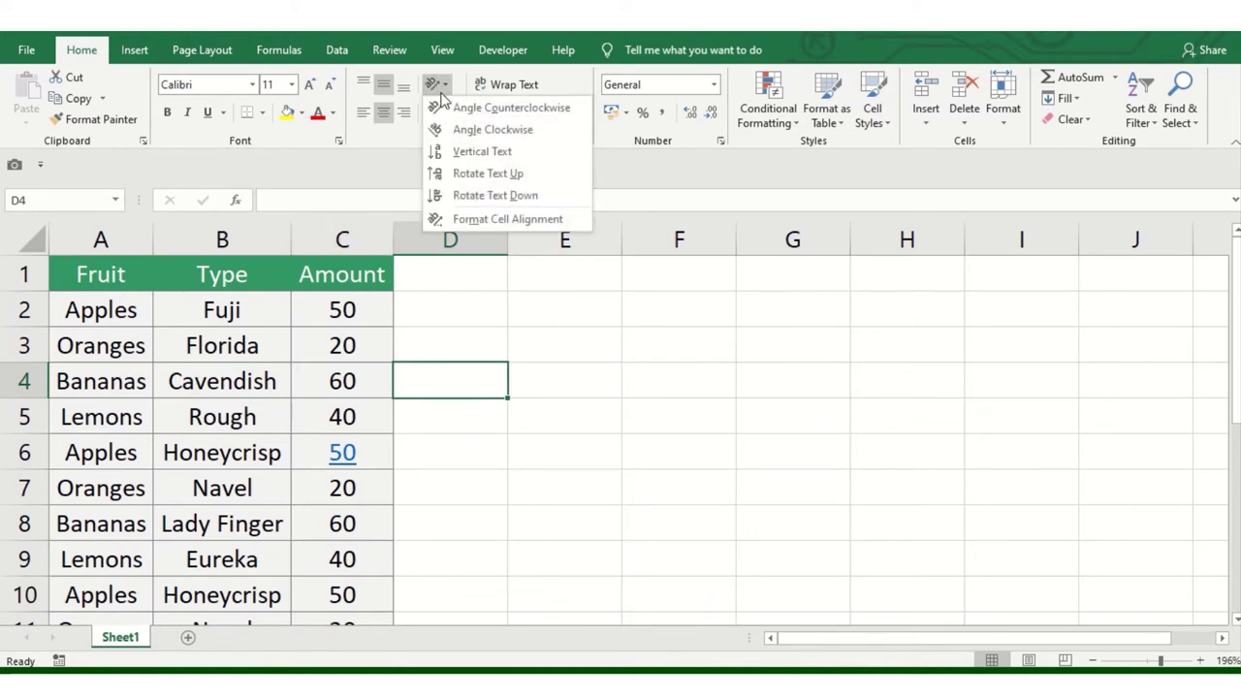
{"action": "left_click", "coordinate": [485, 129]}
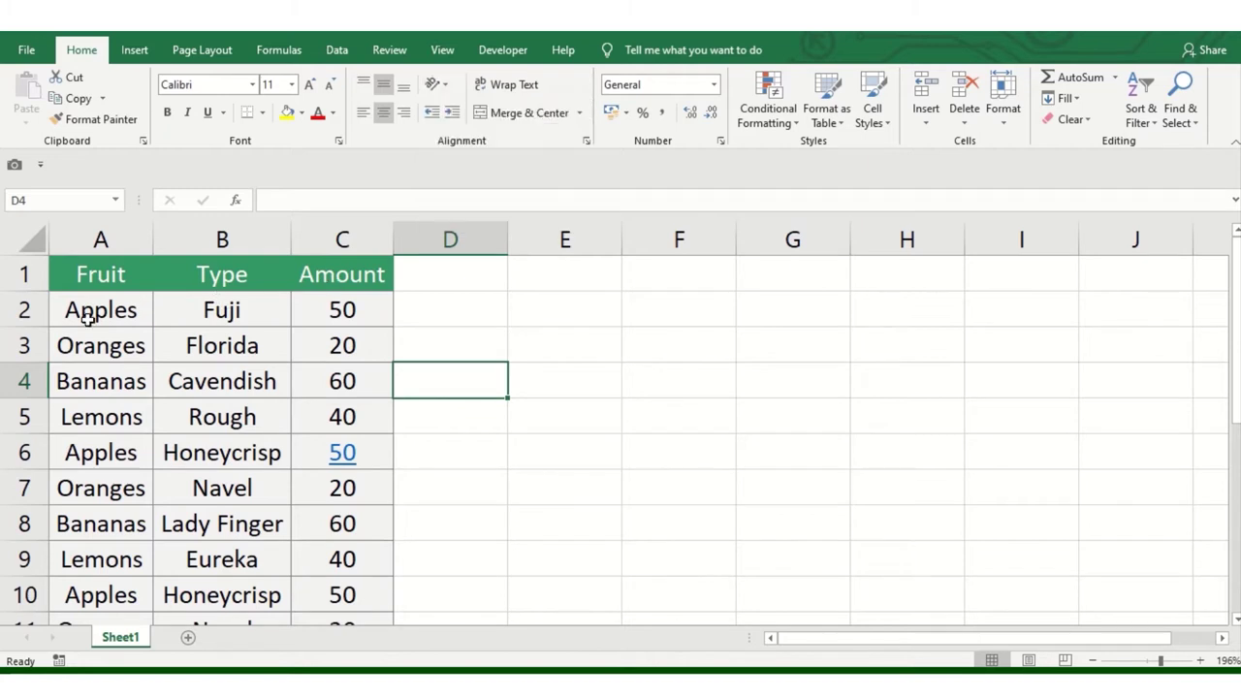
Angle the Fruit, Type and Amount header text clockwise
{"action": "left_click_drag", "start_coordinate": [97, 274], "coordinate": [342, 274]}
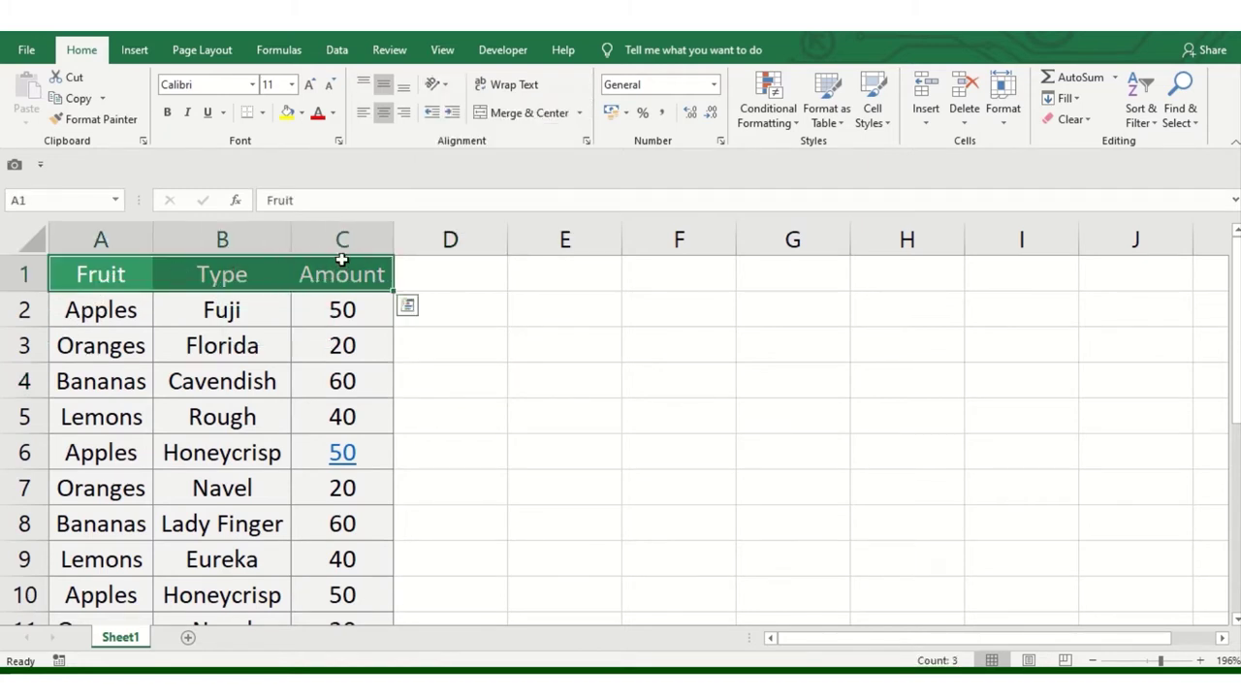
{"action": "left_click", "coordinate": [435, 84]}
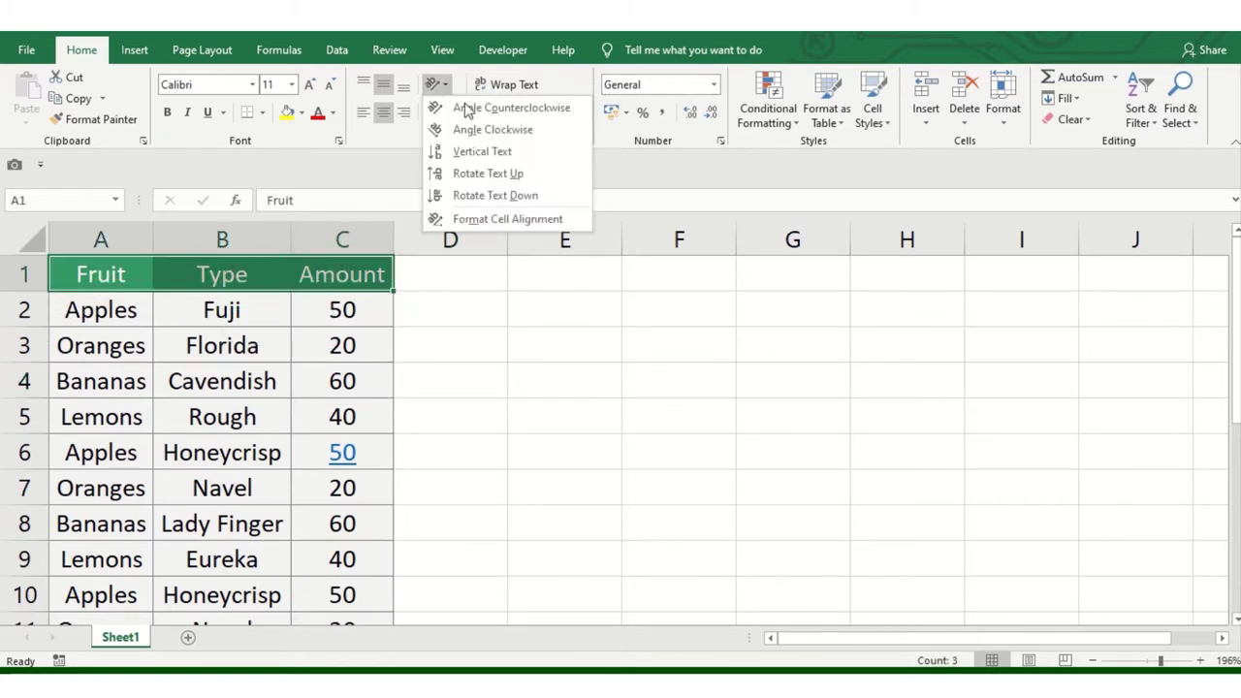
{"action": "left_click", "coordinate": [480, 134]}
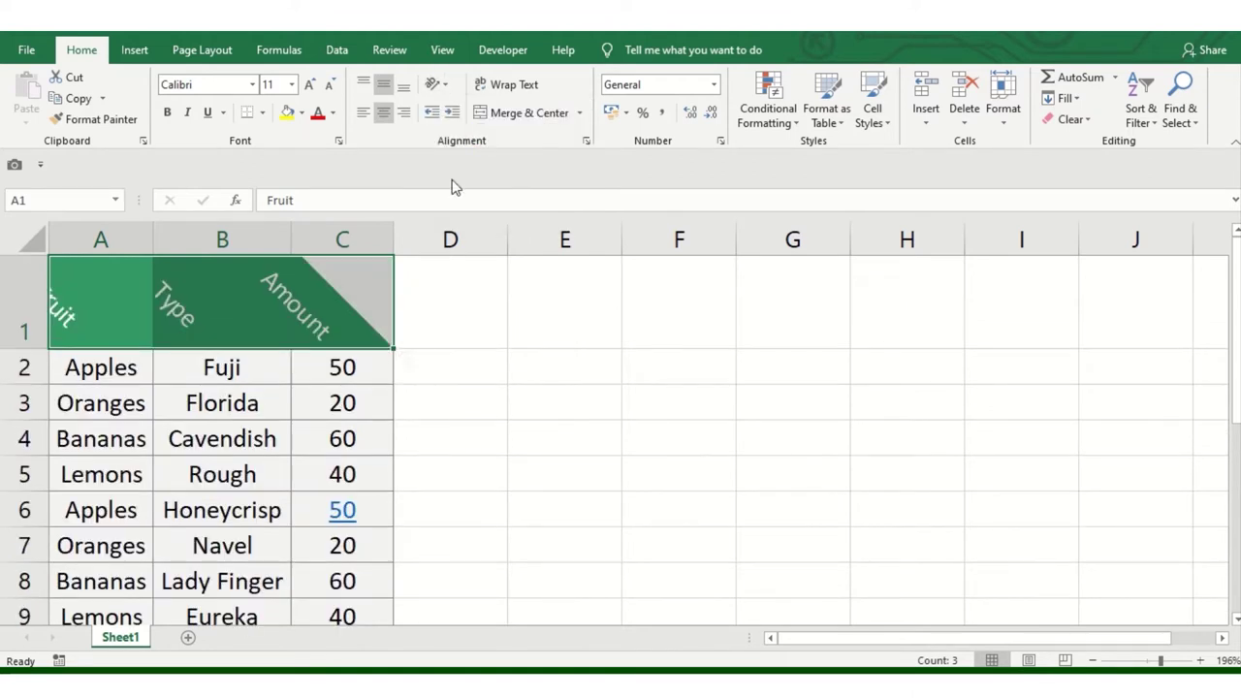
Autofit the Amount column width to its contents and reselect the three header cells
{"action": "left_click", "coordinate": [24, 242]}
{"action": "double_click", "coordinate": [151, 239]}
{"action": "left_click", "coordinate": [203, 324]}
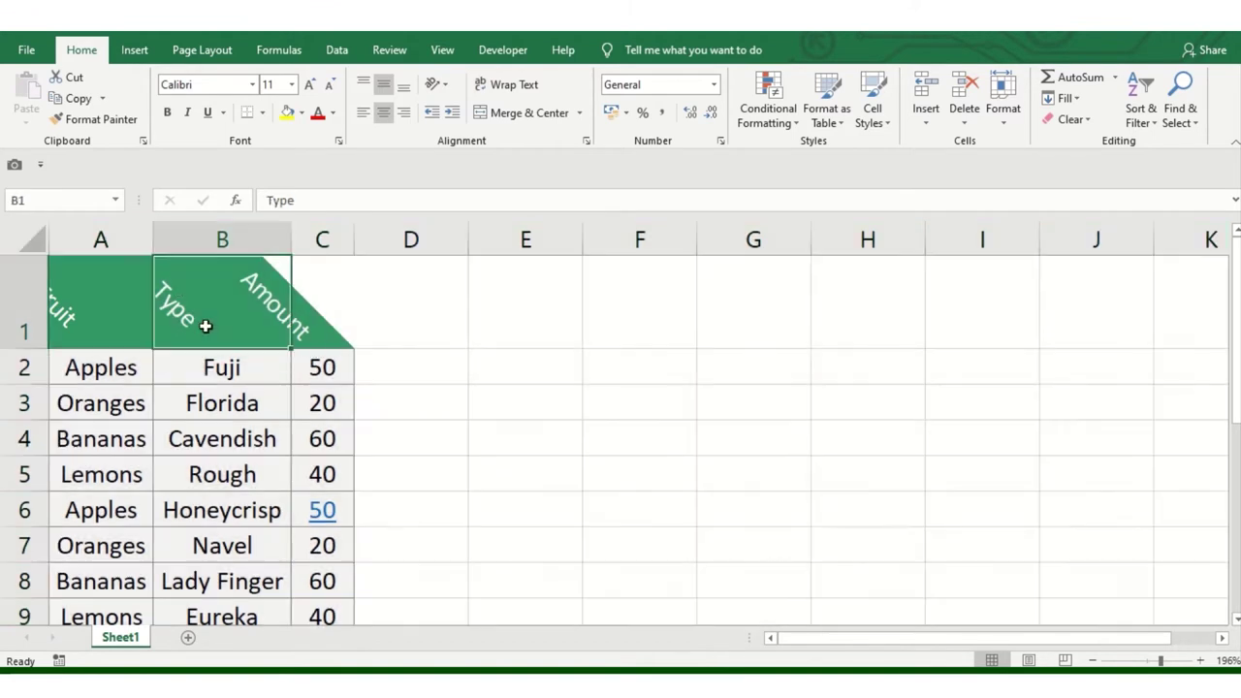
{"action": "left_click", "coordinate": [106, 286]}
{"action": "left_click_drag", "start_coordinate": [106, 286], "coordinate": [293, 307]}
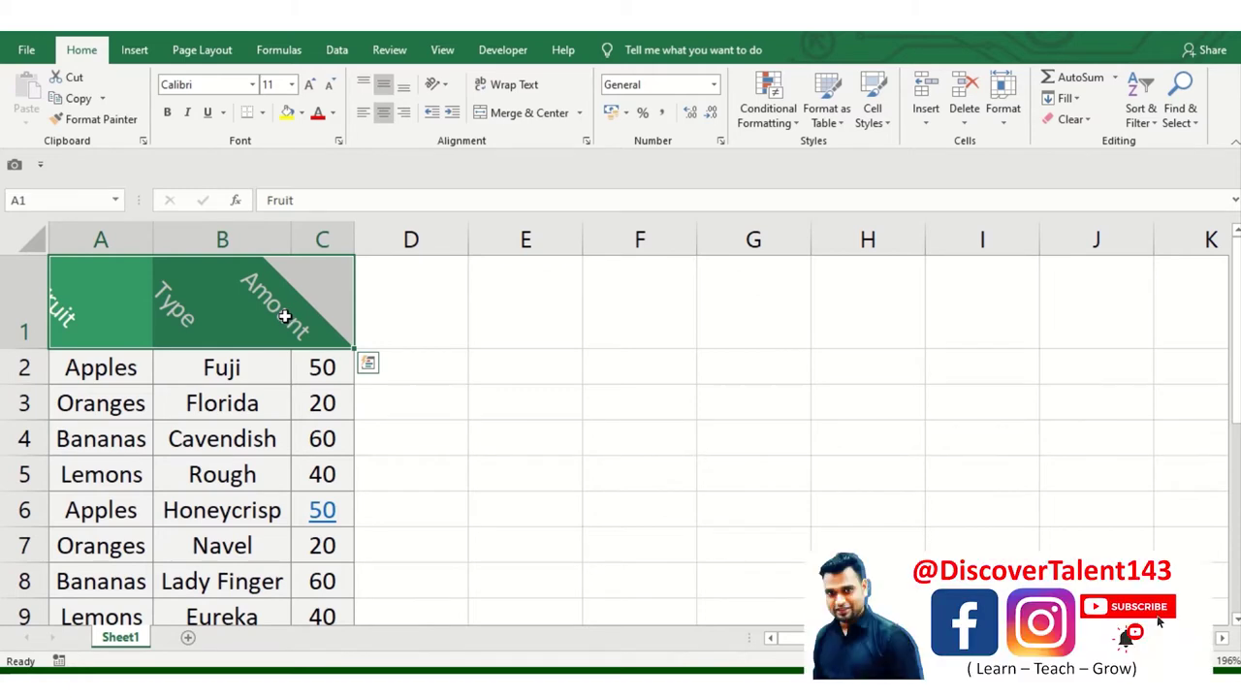
Apply Vertical Text to the headers, then change them to Rotate Text Up
{"action": "left_click", "coordinate": [435, 84]}
{"action": "left_click", "coordinate": [464, 155]}
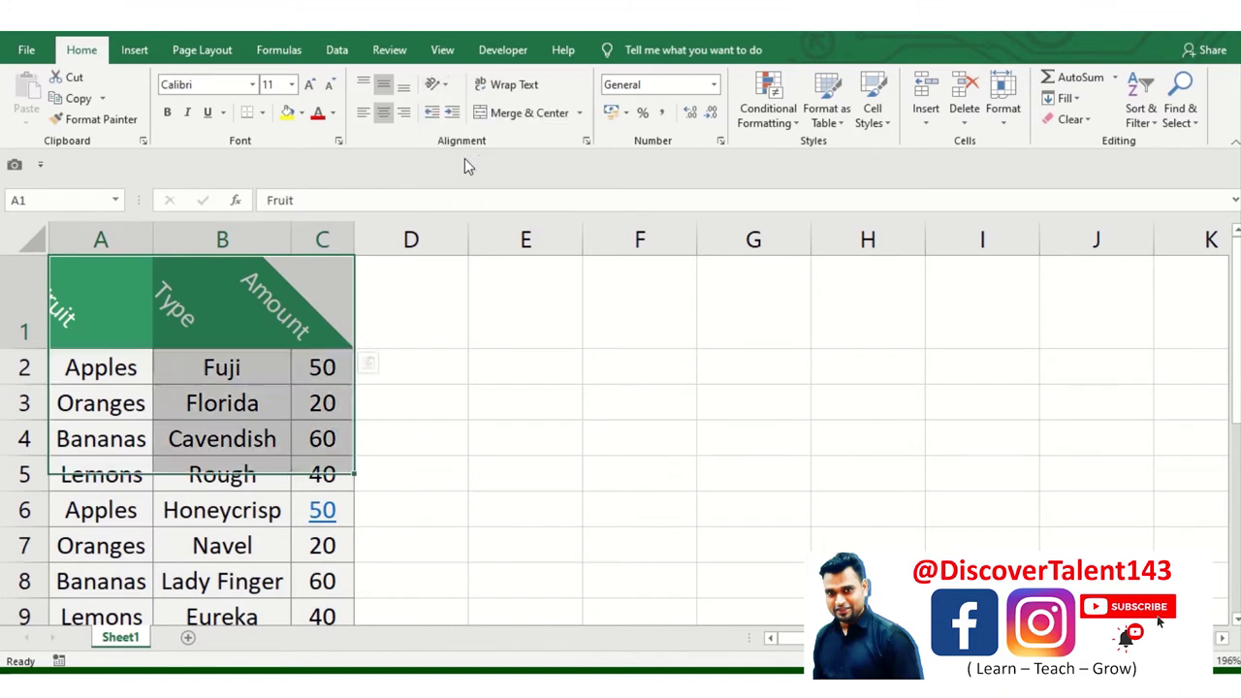
{"action": "left_click", "coordinate": [434, 86]}
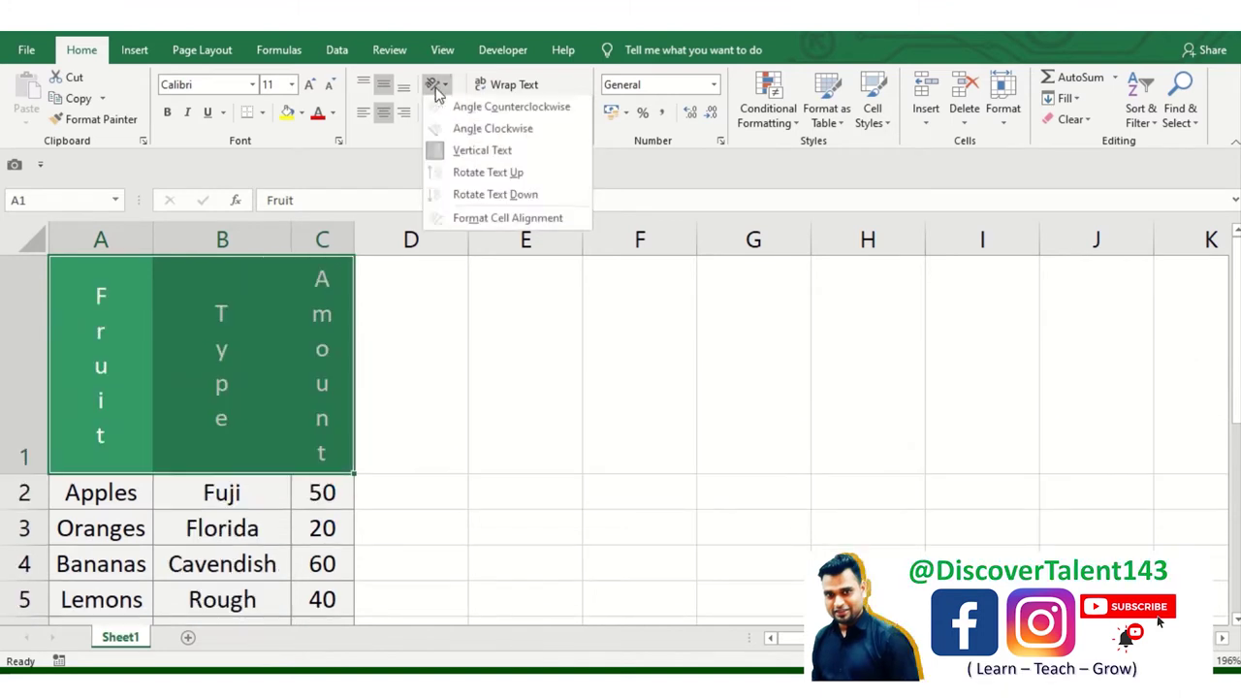
{"action": "left_click", "coordinate": [468, 172]}
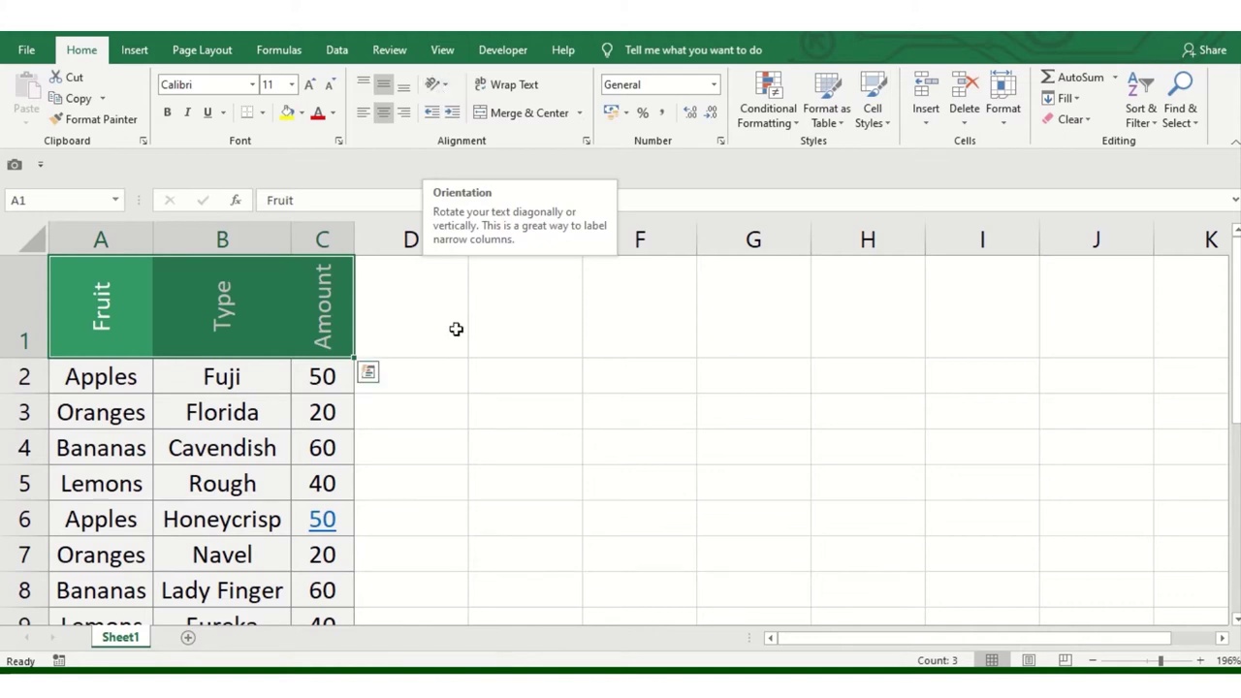
Dismiss the tip, then select the headers and the entire columns A through C
{"action": "left_click", "coordinate": [412, 447]}
{"action": "left_click_drag", "start_coordinate": [107, 311], "coordinate": [305, 320]}
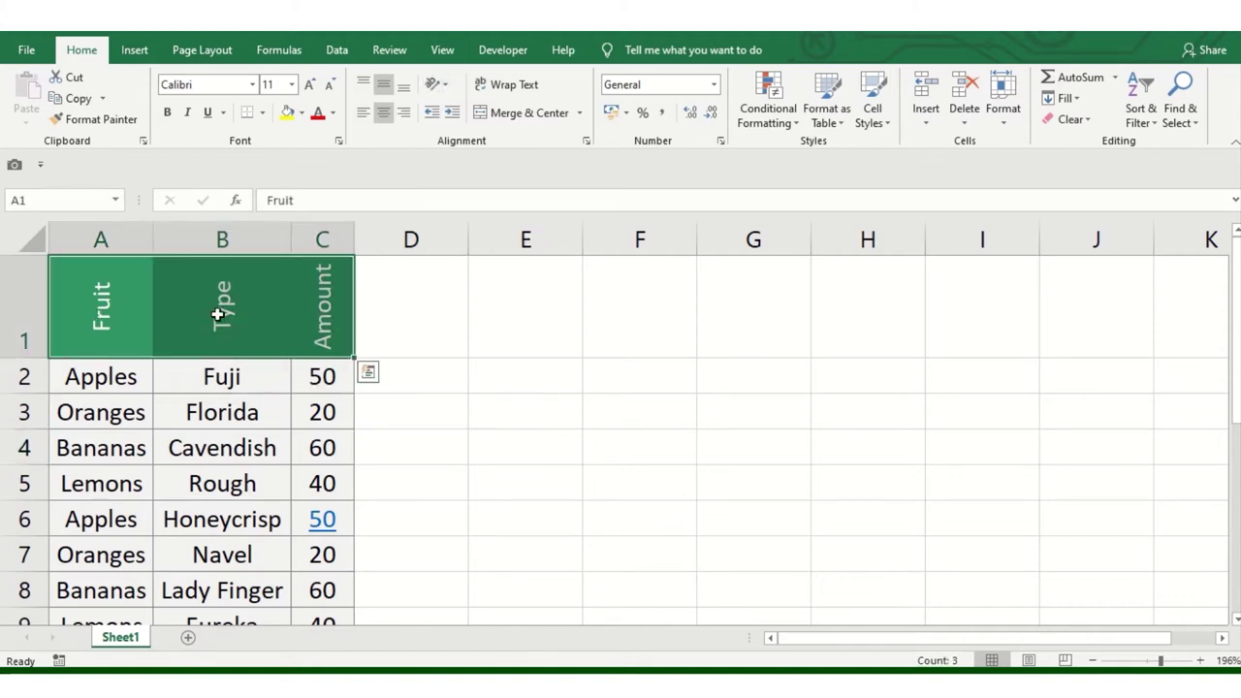
{"action": "left_click_drag", "start_coordinate": [127, 238], "coordinate": [335, 242]}
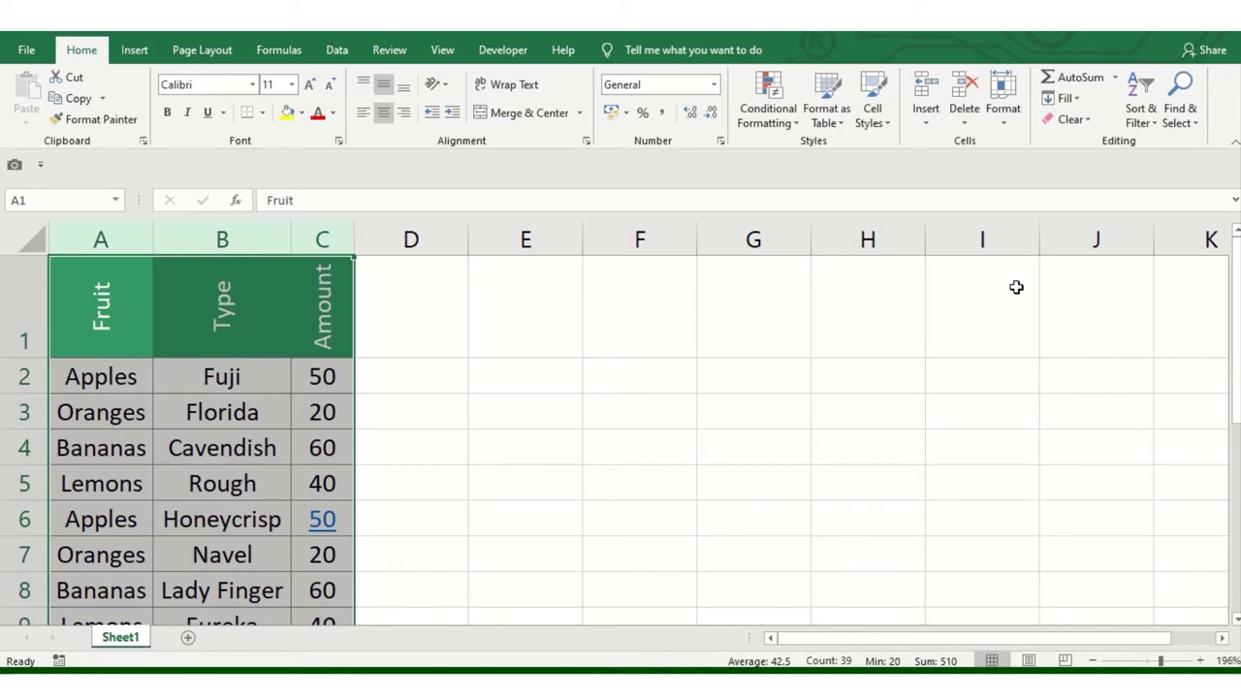
Apply Angle Counterclockwise orientation to the selected text, then close the orientation options
{"action": "left_click", "coordinate": [436, 84]}
{"action": "left_click", "coordinate": [472, 107]}
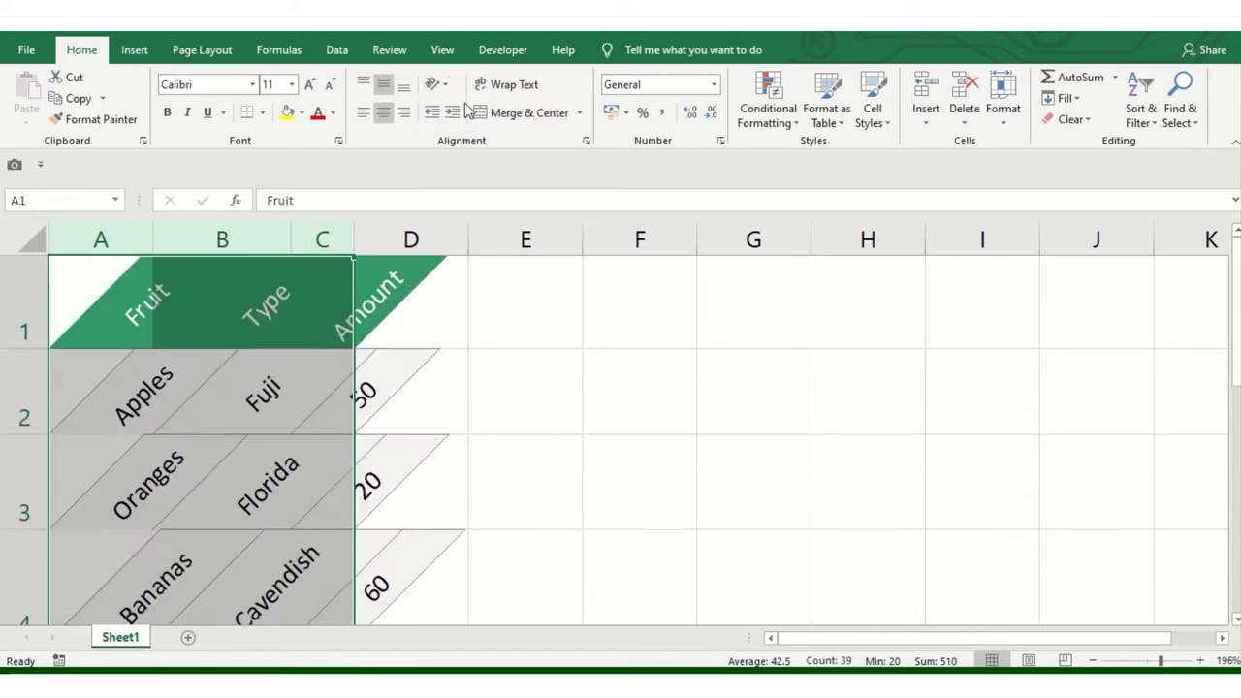
{"action": "left_click", "coordinate": [446, 86]}
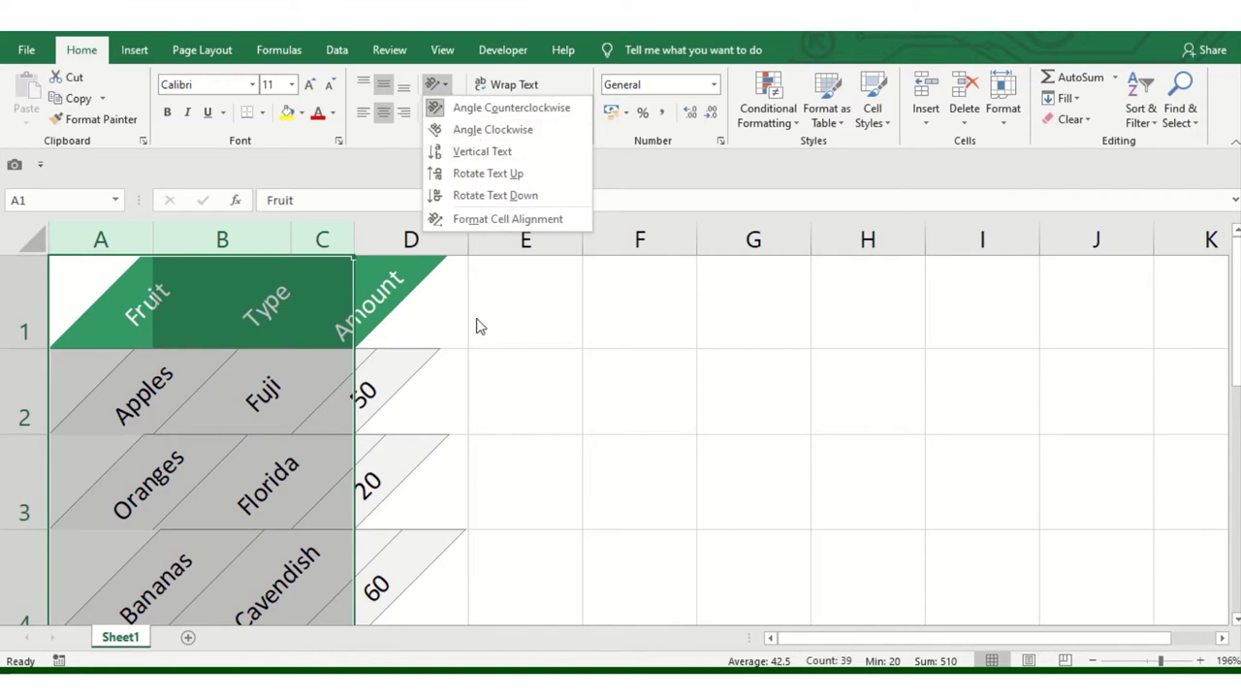
{"action": "key", "text": "Escape"}
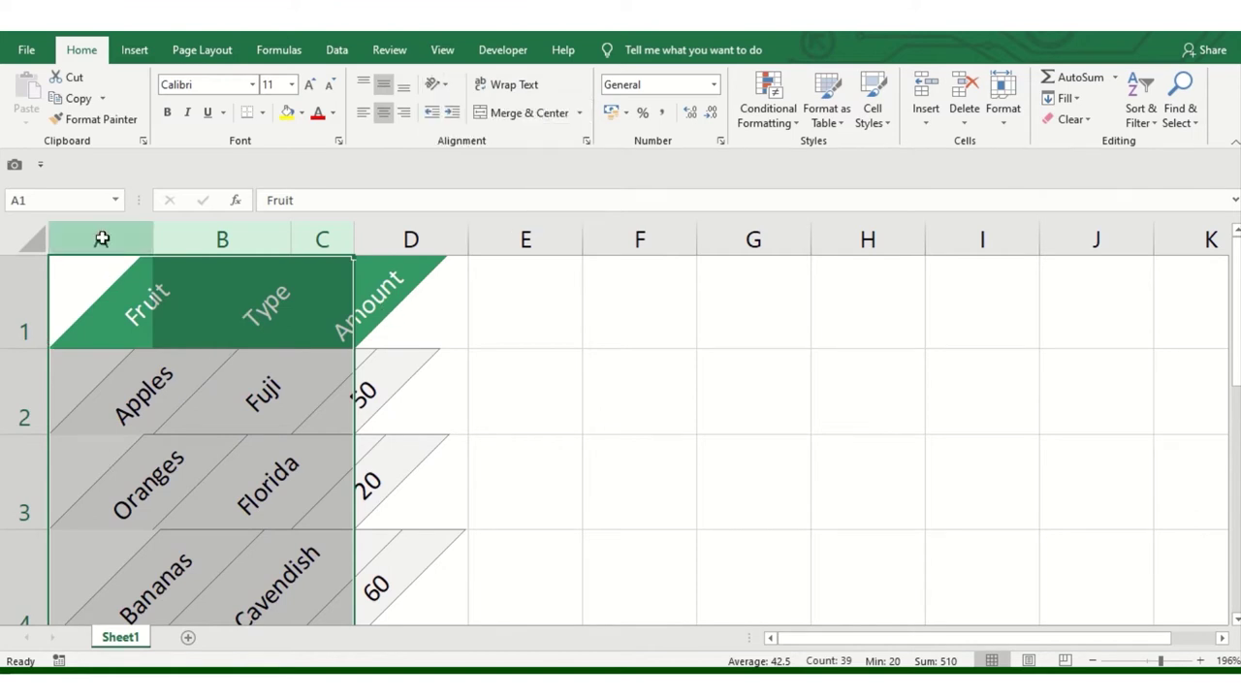
Undo three rotation changes so the headers are horizontal again, then select columns A to C
{"action": "key", "text": "ctrl+z"}
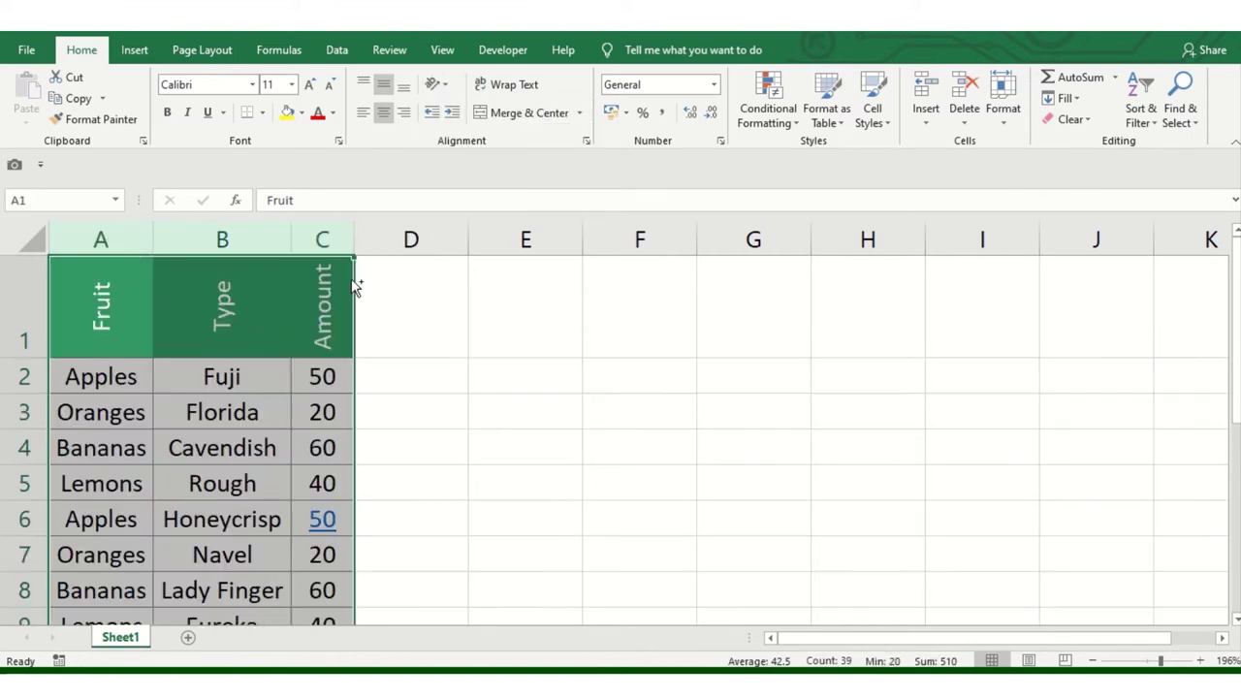
{"action": "key", "text": "ctrl+z"}
{"action": "key", "text": "ctrl+z"}
{"action": "key", "text": "ctrl+z"}
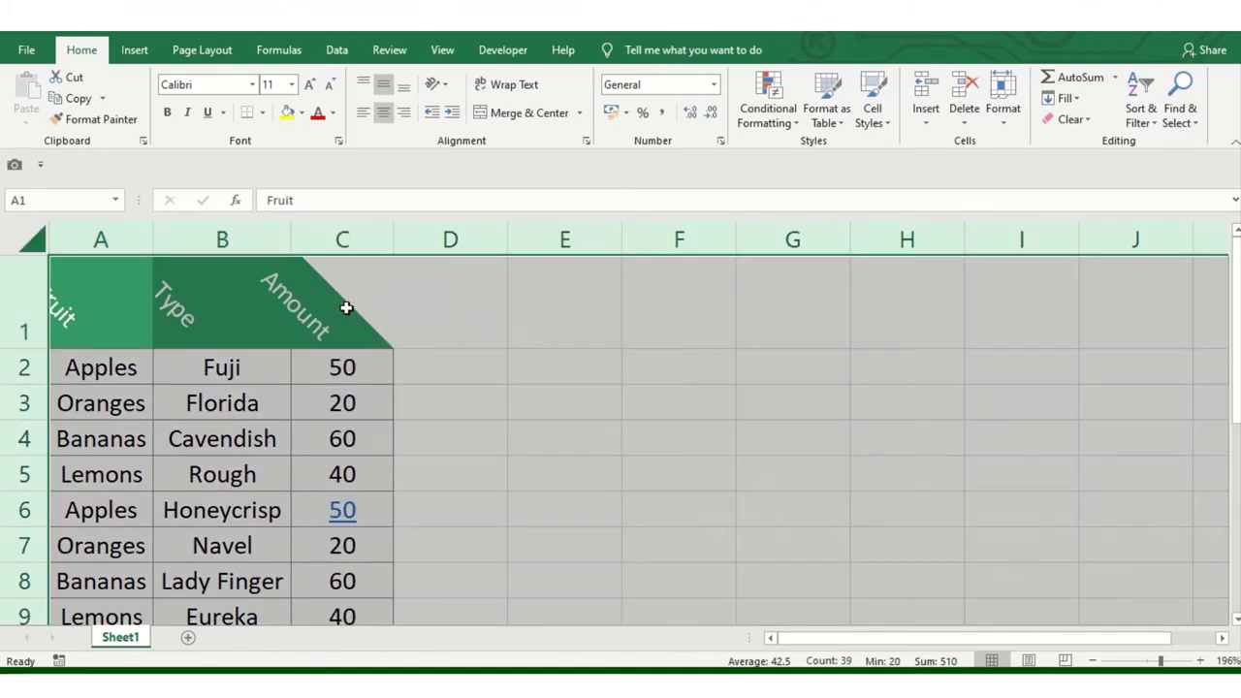
{"action": "key", "text": "ctrl+z"}
{"action": "left_click_drag", "start_coordinate": [101, 240], "coordinate": [341, 240]}
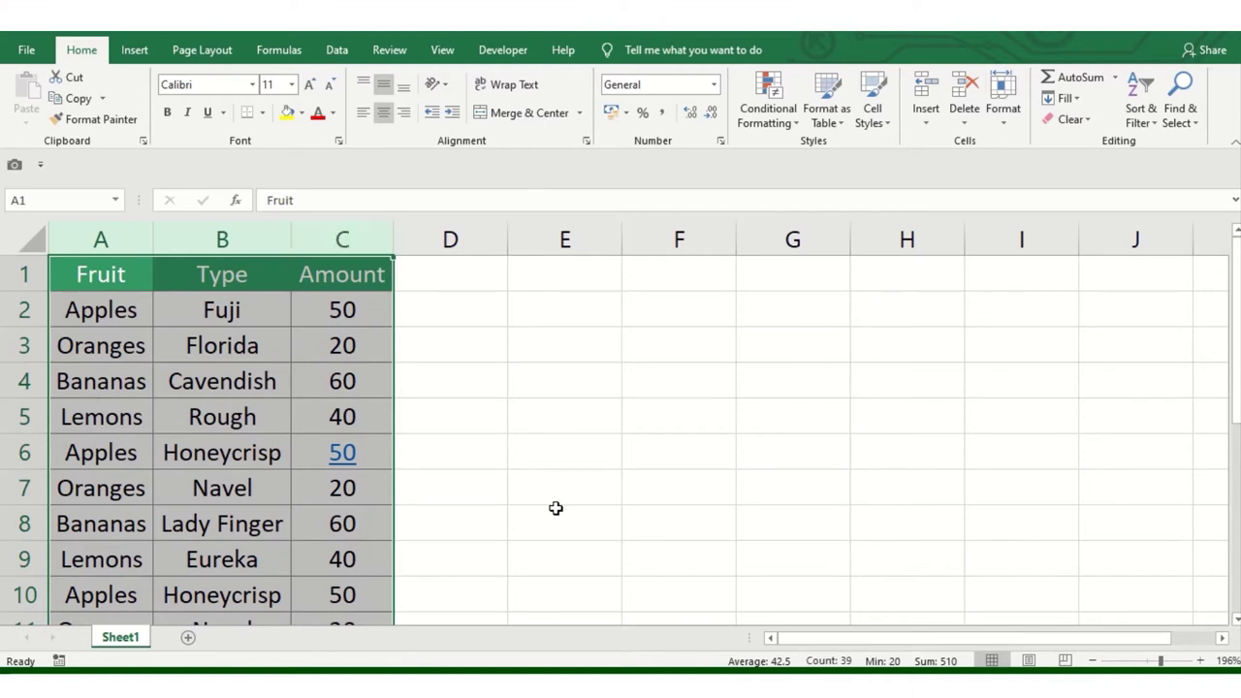
{"action": "left_click", "coordinate": [446, 367]}
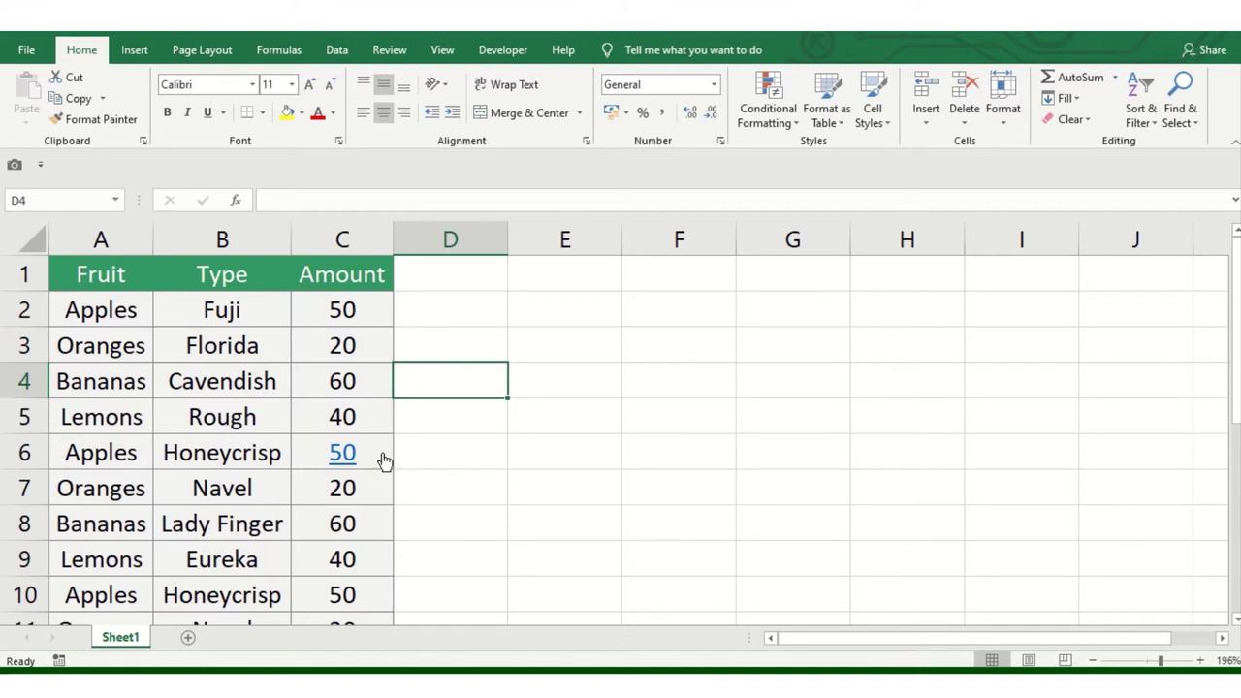
{"action": "left_click", "coordinate": [324, 331]}
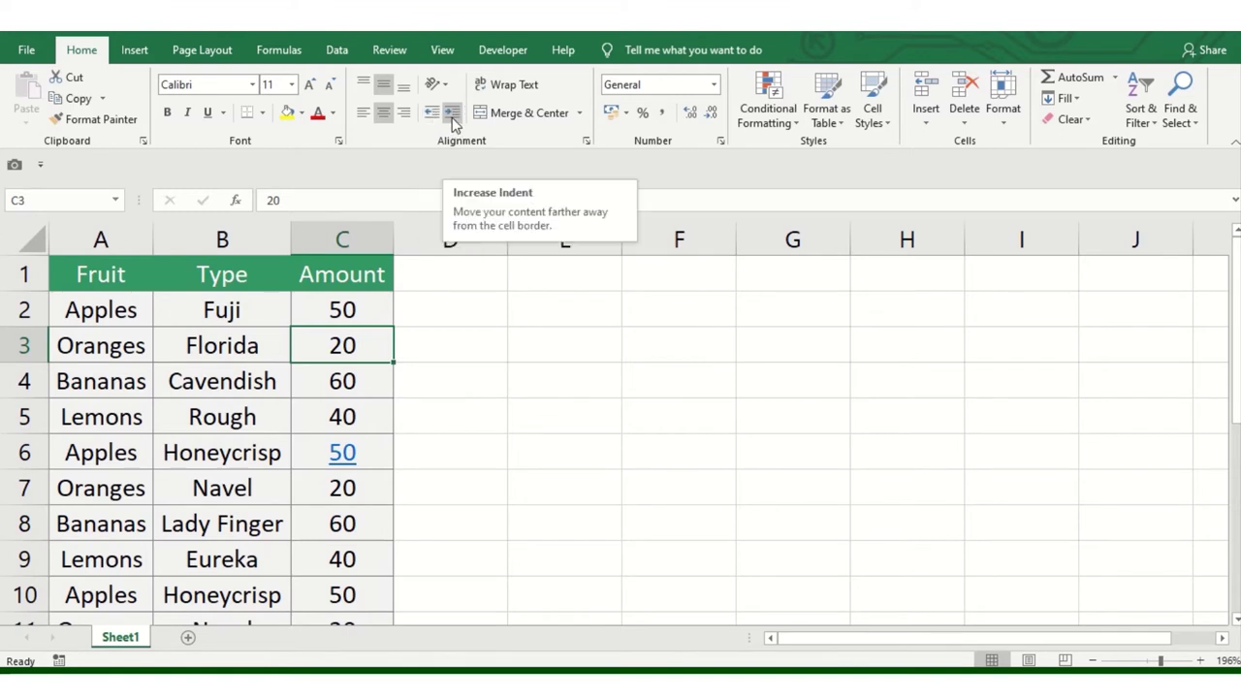
{"action": "left_click", "coordinate": [242, 353]}
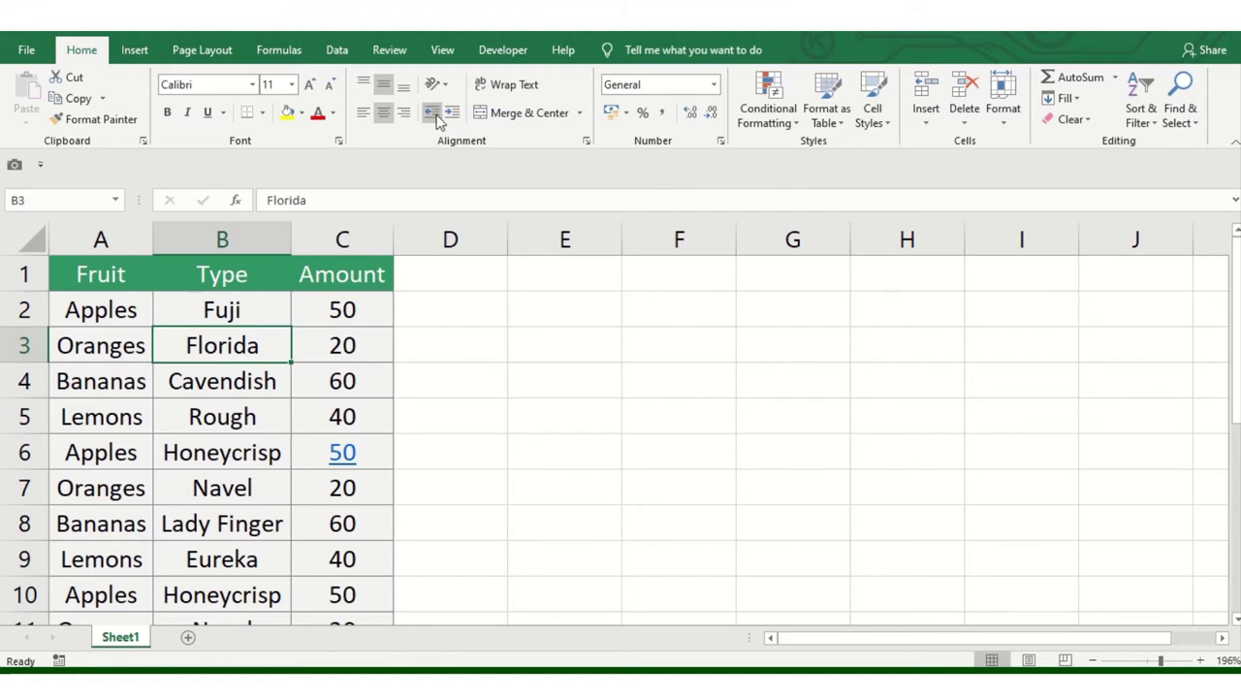
{"action": "left_click", "coordinate": [102, 377]}
{"action": "left_click", "coordinate": [120, 306]}
{"action": "left_click", "coordinate": [118, 264]}
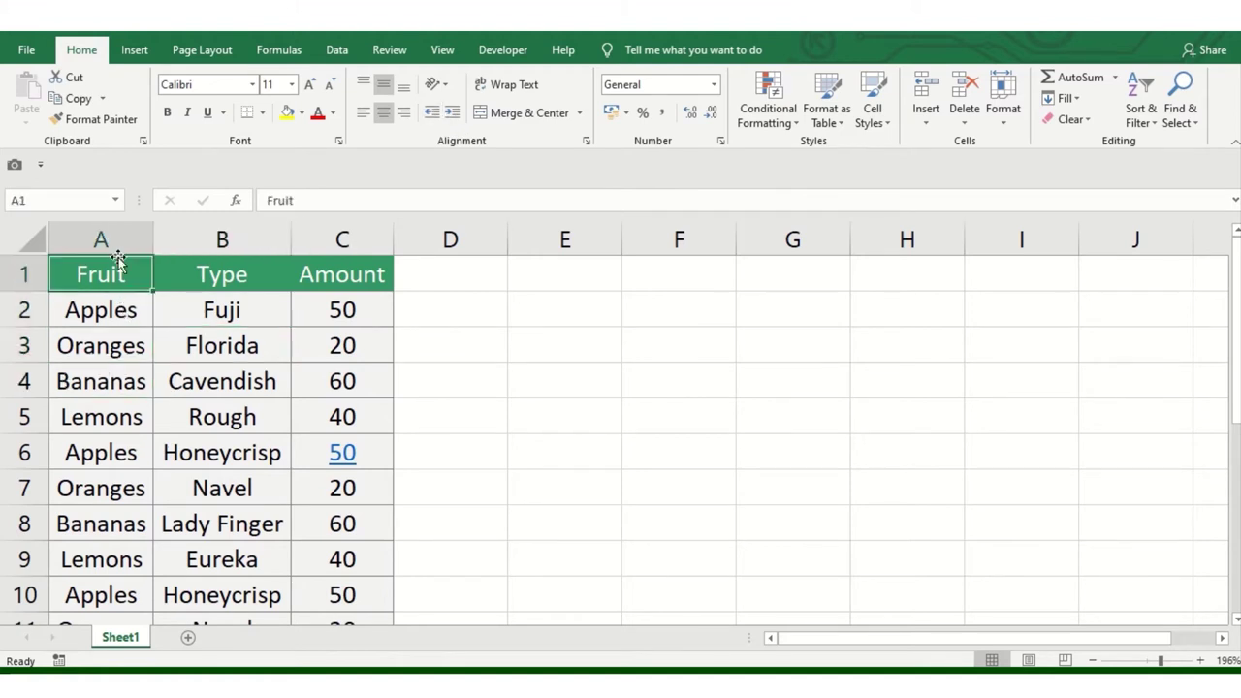
{"action": "left_click", "coordinate": [275, 343]}
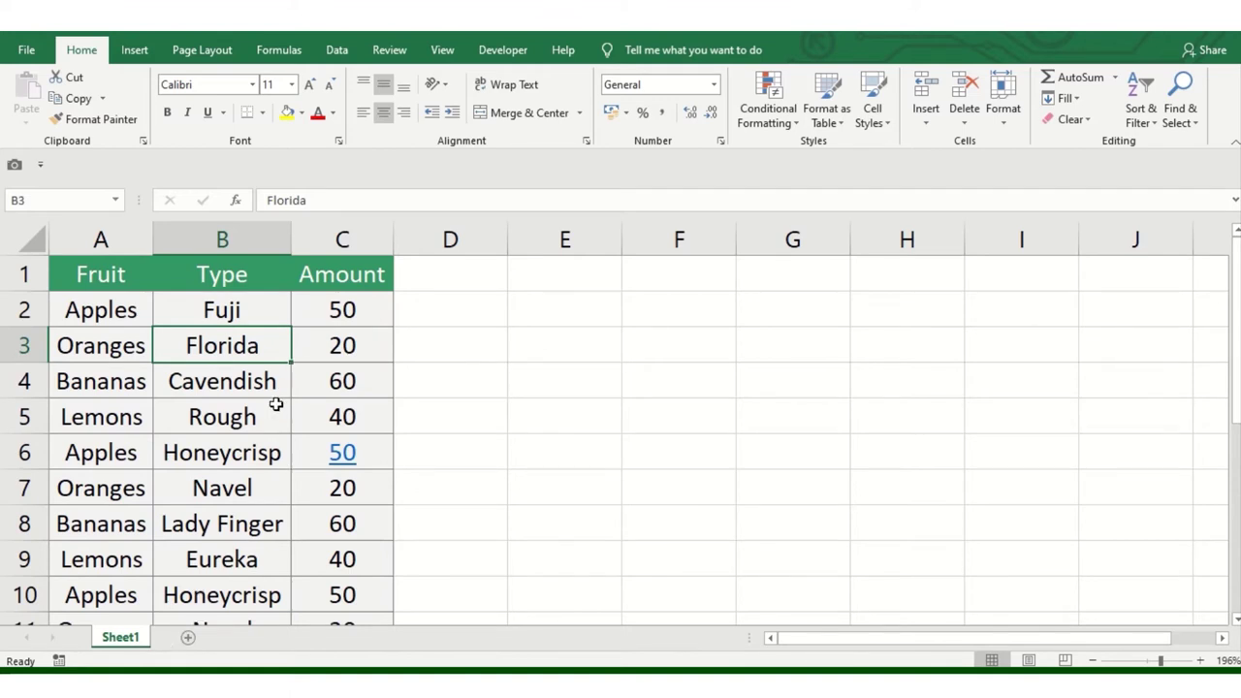
Fill B3 with 'Florida' repeated several times using copy and paste
{"action": "double_click", "coordinate": [288, 199]}
{"action": "key", "text": "ctrl+c"}
{"action": "key", "text": "ctrl+v"}
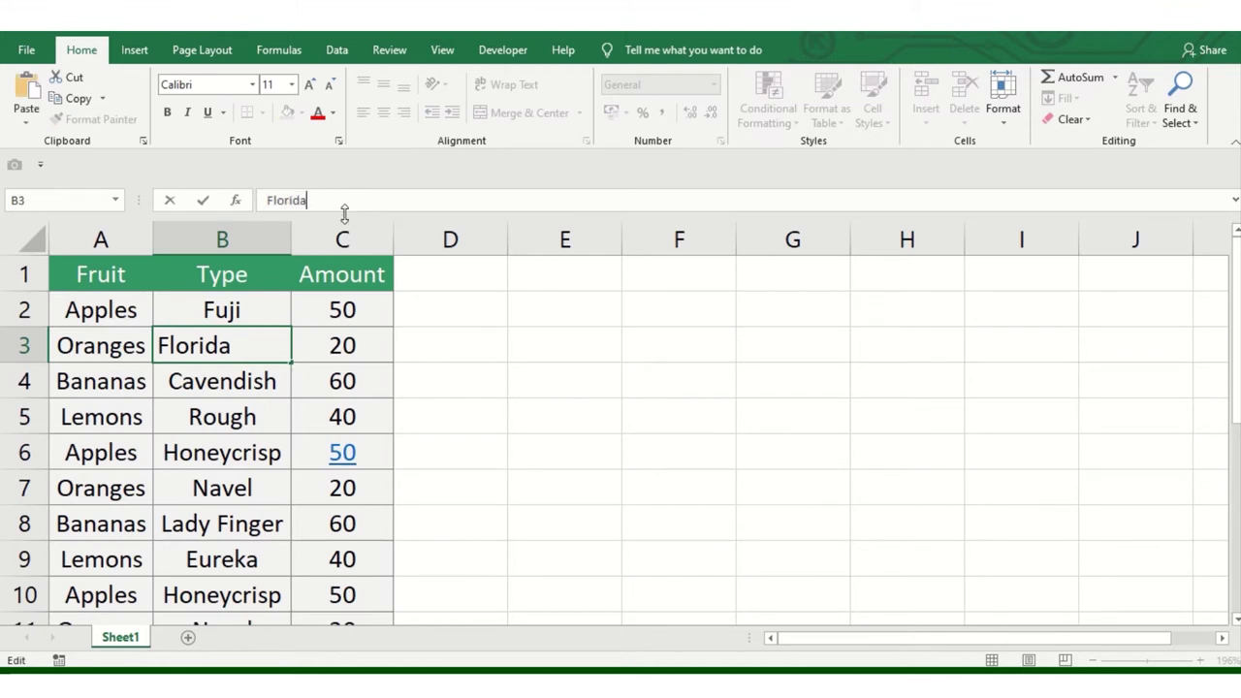
{"action": "key", "text": "ctrl+v"}
{"action": "key", "text": "ctrl+v"}
{"action": "key", "text": "ctrl+v"}
{"action": "key", "text": "ctrl+v"}
{"action": "key", "text": "ctrl+v"}
{"action": "key", "text": "ctrl+v"}
{"action": "key", "text": "ctrl+v"}
{"action": "key", "text": "ctrl+v"}
{"action": "key", "text": "ctrl+v"}
{"action": "key", "text": "ctrl+v"}
{"action": "key", "text": "ctrl+v"}
{"action": "key", "text": "ctrl+v"}
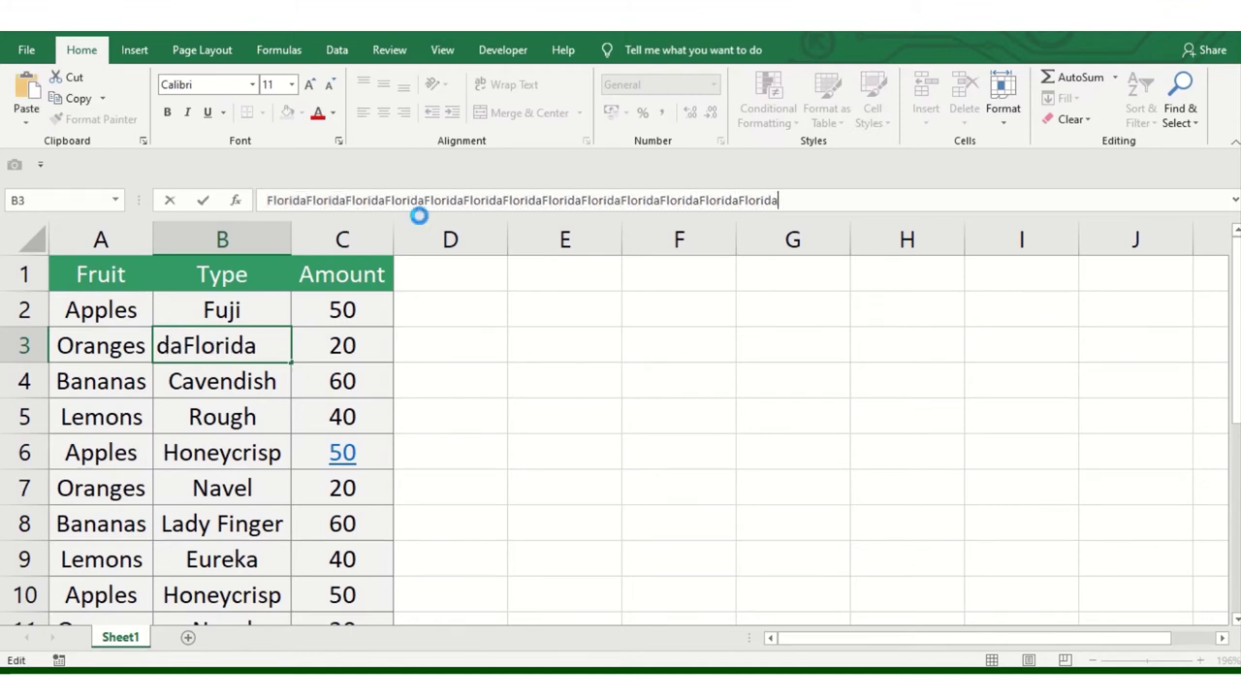
{"action": "key", "text": "ctrl+v"}
{"action": "key", "text": "ctrl+v"}
{"action": "key", "text": "ctrl+v"}
{"action": "key", "text": "ctrl+v"}
{"action": "key", "text": "ctrl+v"}
{"action": "key", "text": "ctrl+v"}
{"action": "key", "text": "ctrl+v"}
{"action": "key", "text": "ctrl+v"}
{"action": "left_click", "coordinate": [318, 423]}
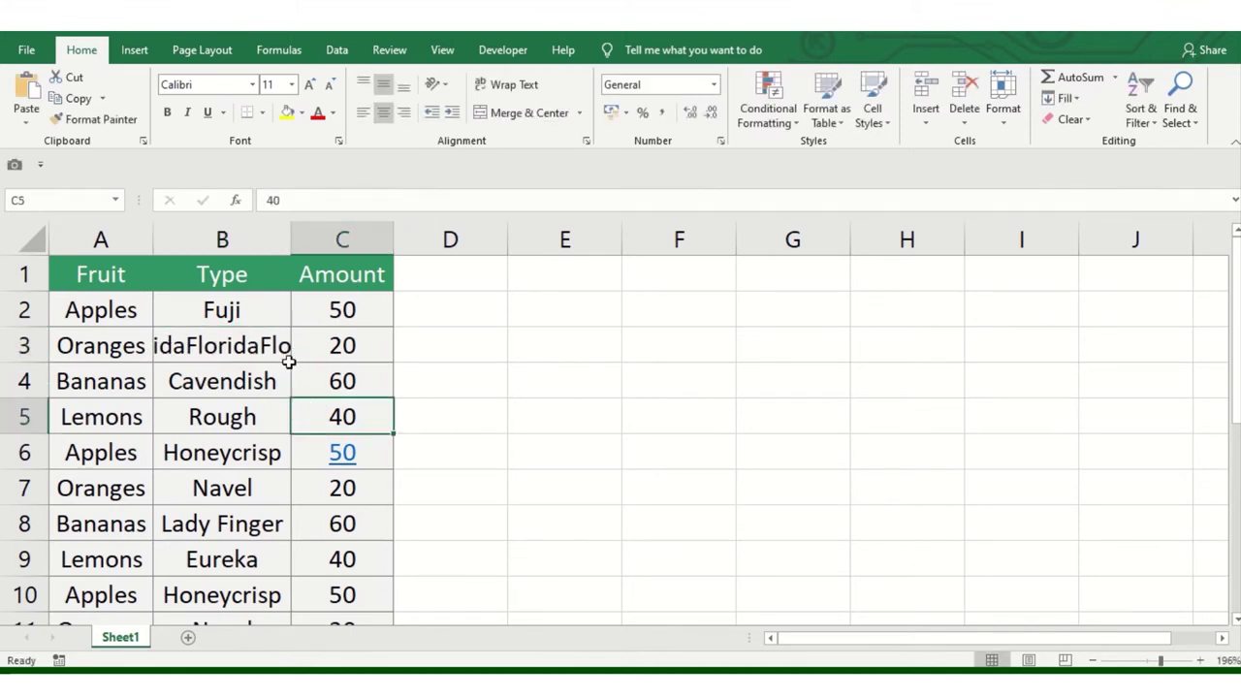
Autofit column B to the long text and leave it left-aligned
{"action": "left_click", "coordinate": [286, 354]}
{"action": "double_click", "coordinate": [290, 239]}
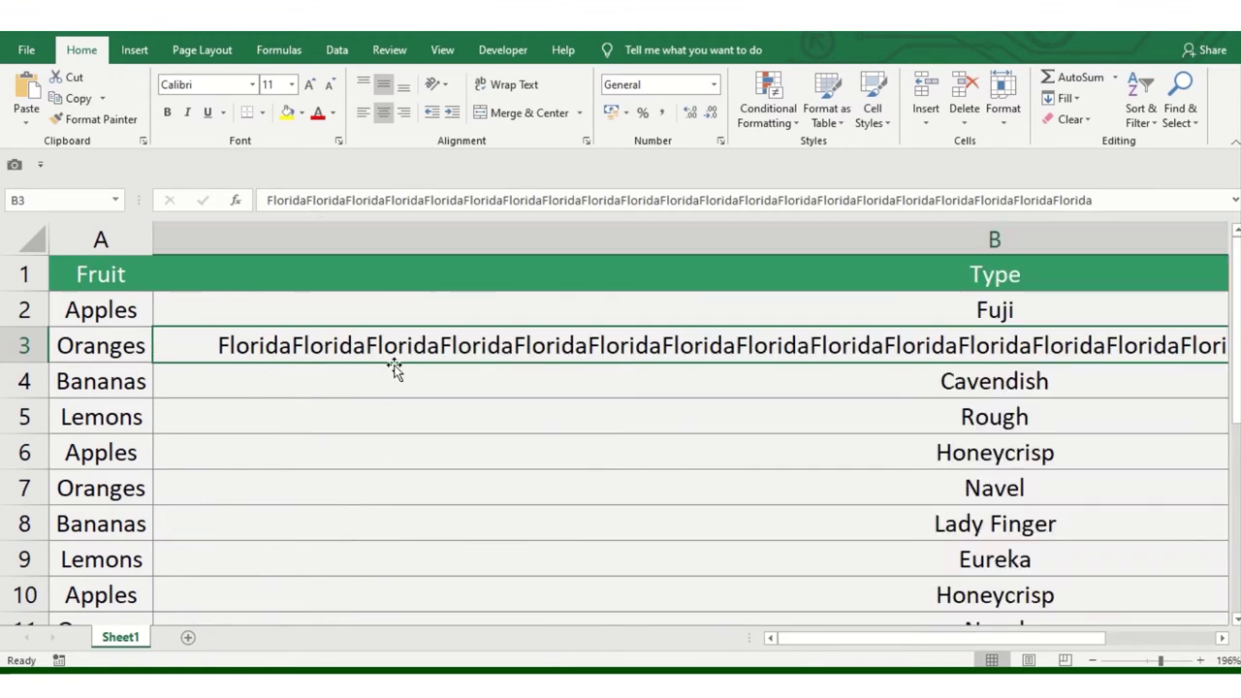
{"action": "scroll", "coordinate": [385, 356], "scroll_direction": "down", "scroll_amount": 2}
{"action": "scroll", "coordinate": [404, 388], "scroll_direction": "down", "scroll_amount": 2}
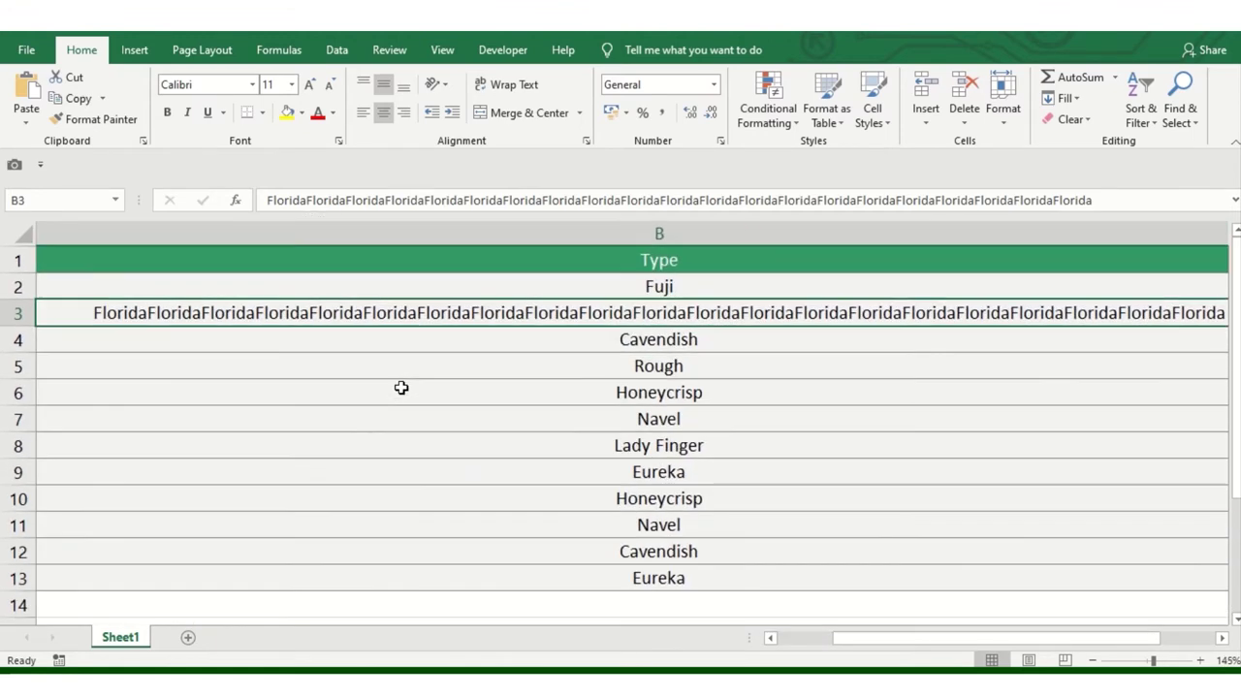
{"action": "left_click", "coordinate": [402, 114]}
{"action": "left_click", "coordinate": [402, 113]}
{"action": "left_click", "coordinate": [402, 113]}
{"action": "left_click", "coordinate": [402, 114]}
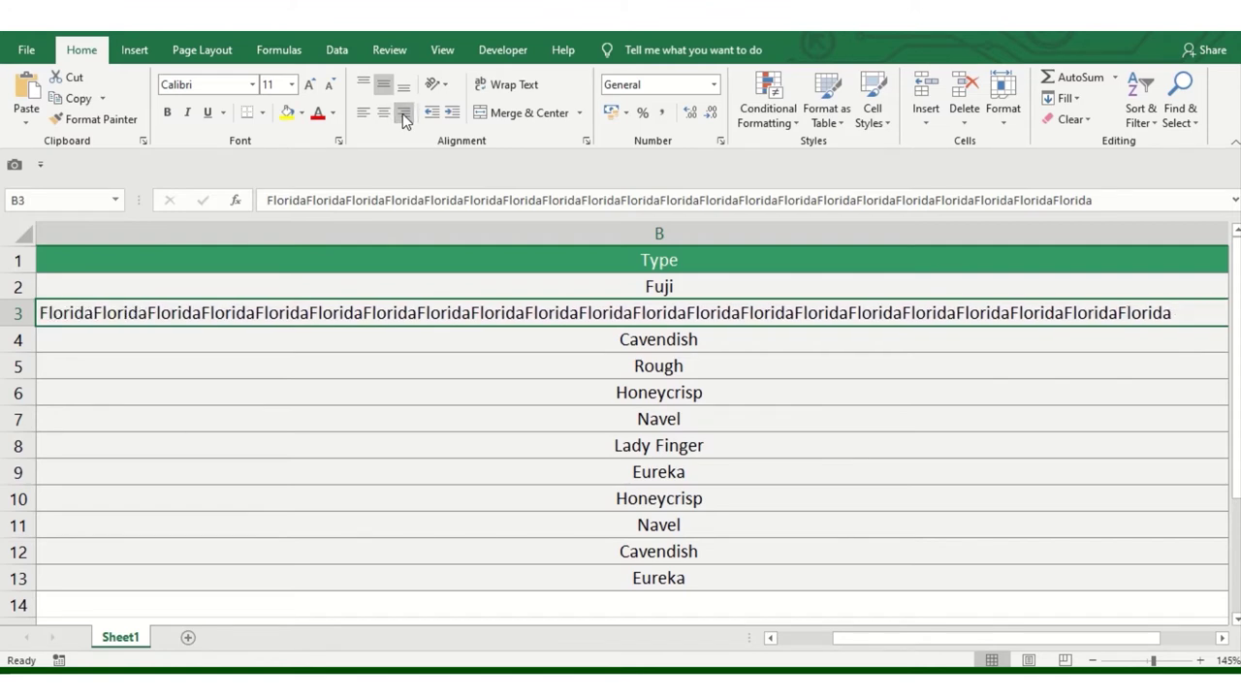
{"action": "scroll", "coordinate": [375, 368], "scroll_direction": "down", "scroll_amount": 3}
{"action": "scroll", "coordinate": [375, 369], "scroll_direction": "down", "scroll_amount": 1}
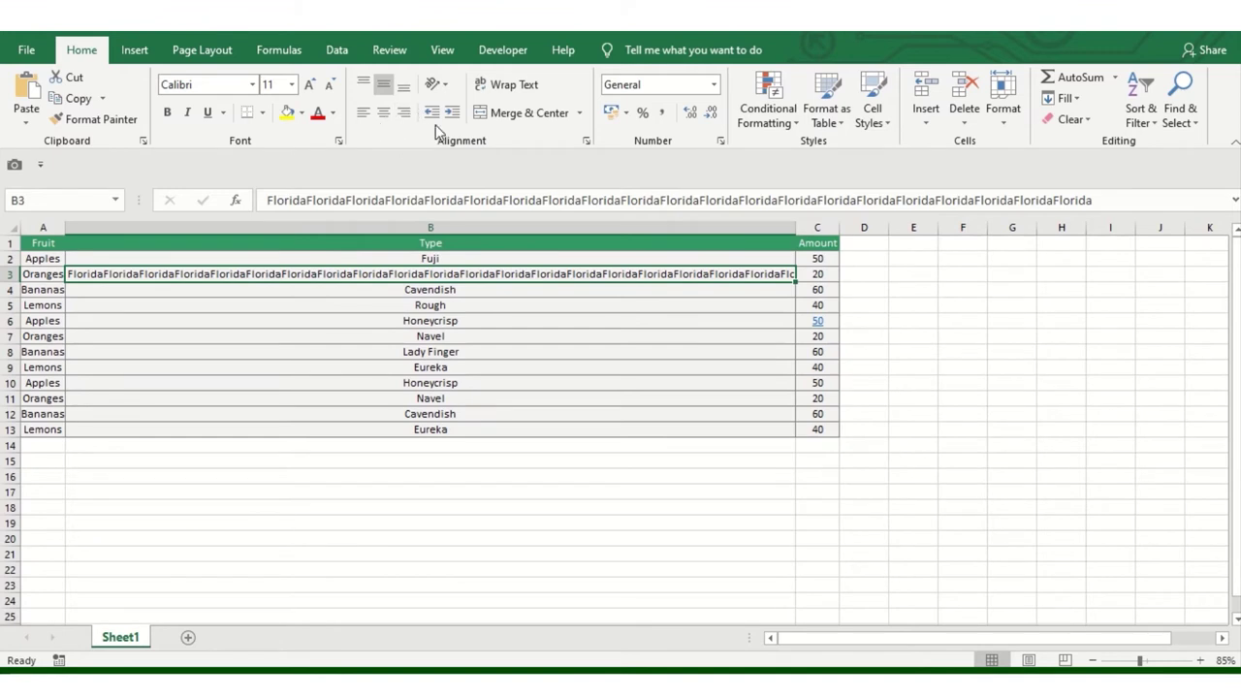
Increase B3's indent eleven steps and make row 3 taller
{"action": "left_click", "coordinate": [451, 113]}
{"action": "left_click", "coordinate": [451, 113]}
{"action": "left_click", "coordinate": [451, 113]}
{"action": "left_click", "coordinate": [451, 114]}
{"action": "left_click", "coordinate": [451, 114]}
{"action": "left_click", "coordinate": [451, 113]}
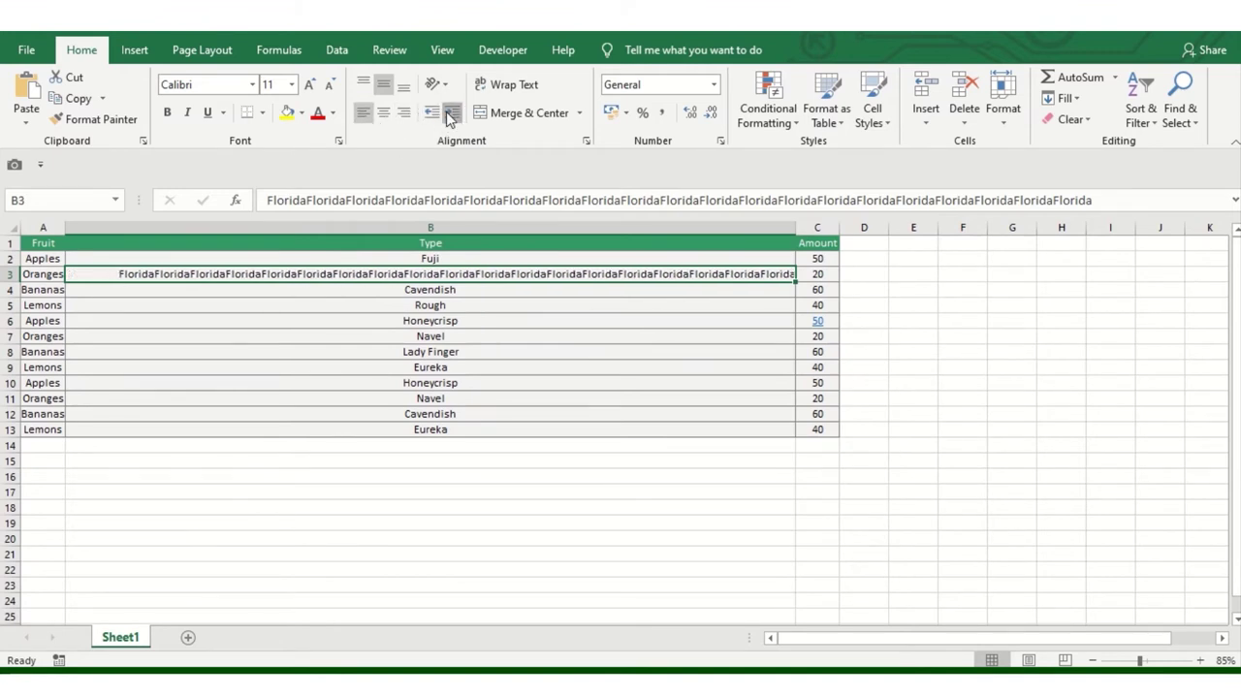
{"action": "left_click", "coordinate": [451, 113]}
{"action": "left_click", "coordinate": [451, 113]}
{"action": "left_click", "coordinate": [451, 114]}
{"action": "left_click", "coordinate": [451, 114]}
{"action": "left_click", "coordinate": [451, 114]}
{"action": "left_click", "coordinate": [451, 114]}
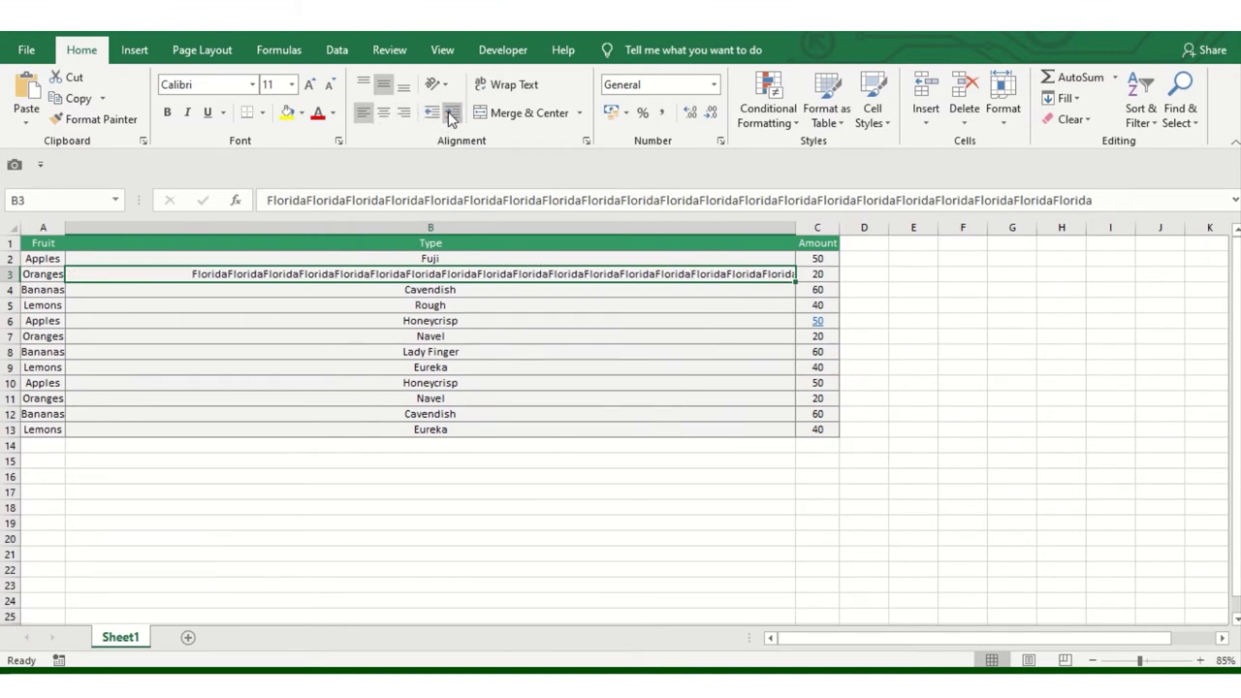
{"action": "left_click", "coordinate": [451, 114]}
{"action": "left_click", "coordinate": [451, 113]}
{"action": "left_click", "coordinate": [451, 113]}
{"action": "left_click", "coordinate": [451, 114]}
{"action": "left_click", "coordinate": [451, 114]}
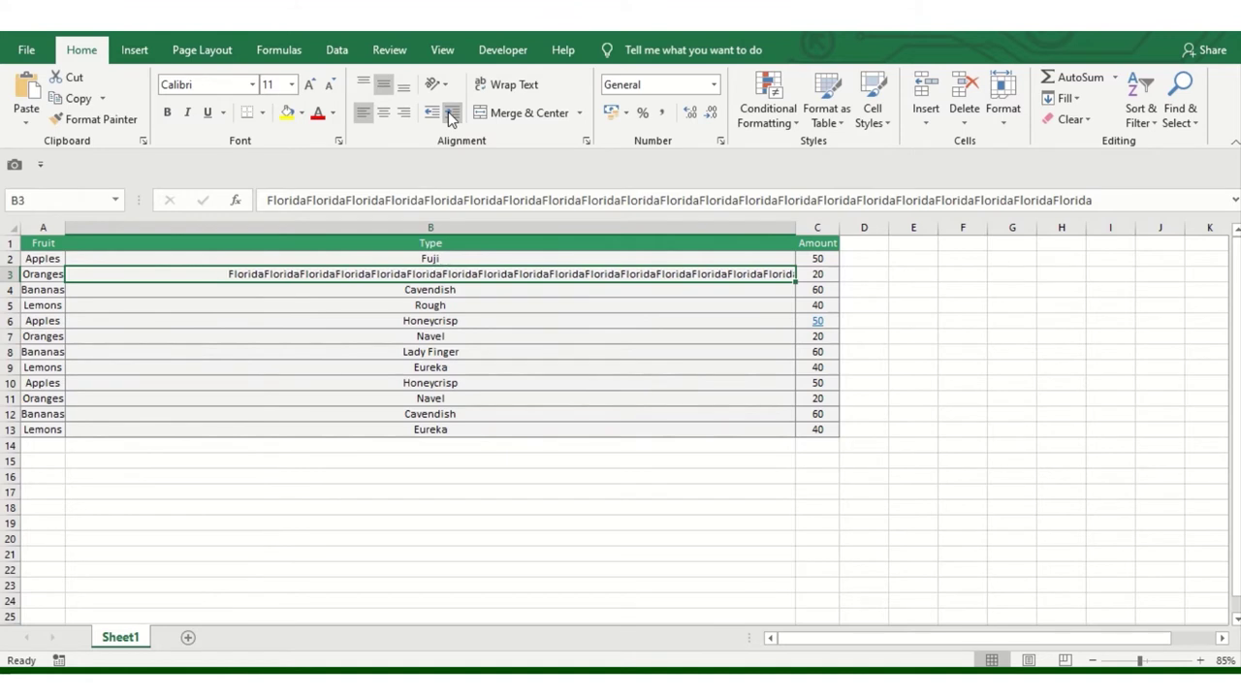
{"action": "left_click_drag", "start_coordinate": [10, 282], "coordinate": [11, 336]}
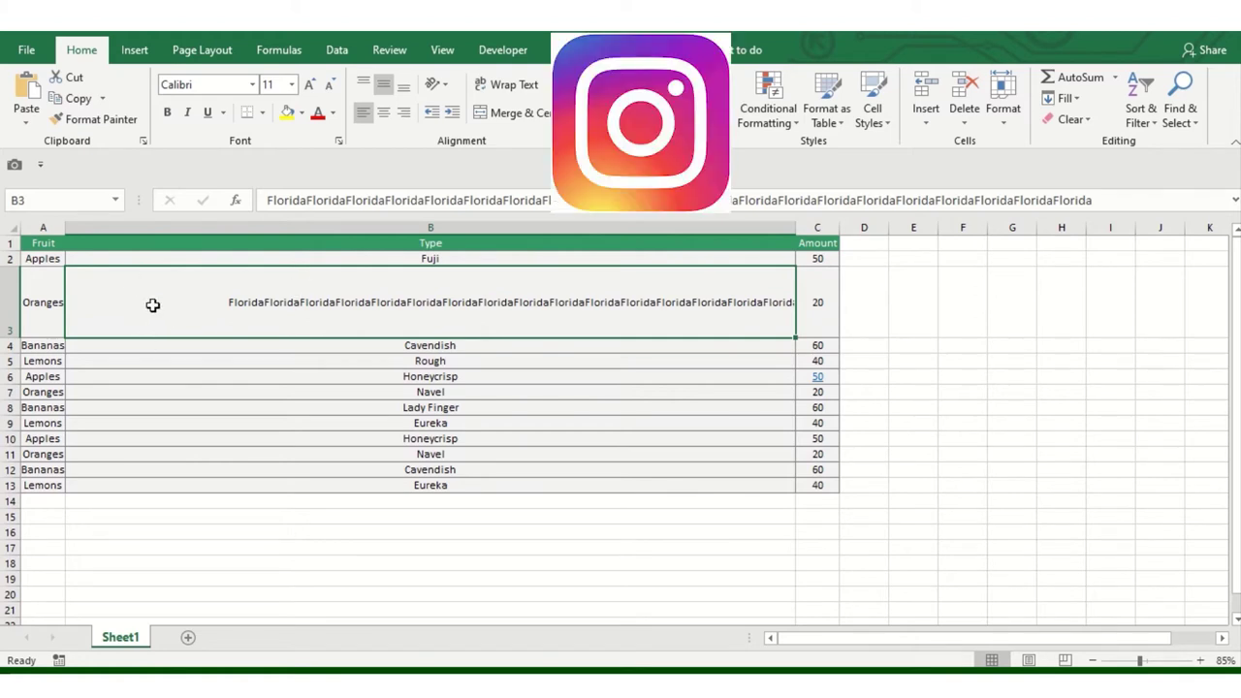
Remove all of B3's indent so the repeated Florida text sits flush left
{"action": "left_click", "coordinate": [452, 113]}
{"action": "left_click", "coordinate": [432, 113]}
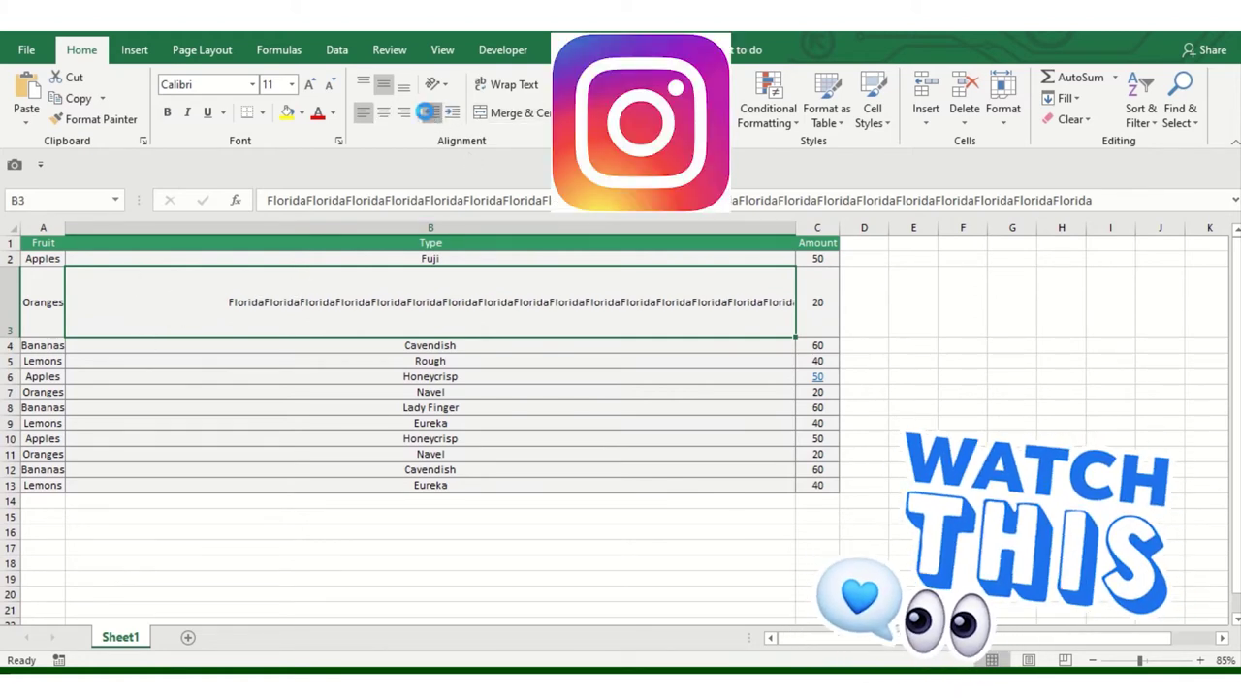
{"action": "left_click", "coordinate": [432, 113]}
{"action": "left_click", "coordinate": [432, 113]}
{"action": "left_click", "coordinate": [431, 114]}
{"action": "left_click", "coordinate": [432, 113]}
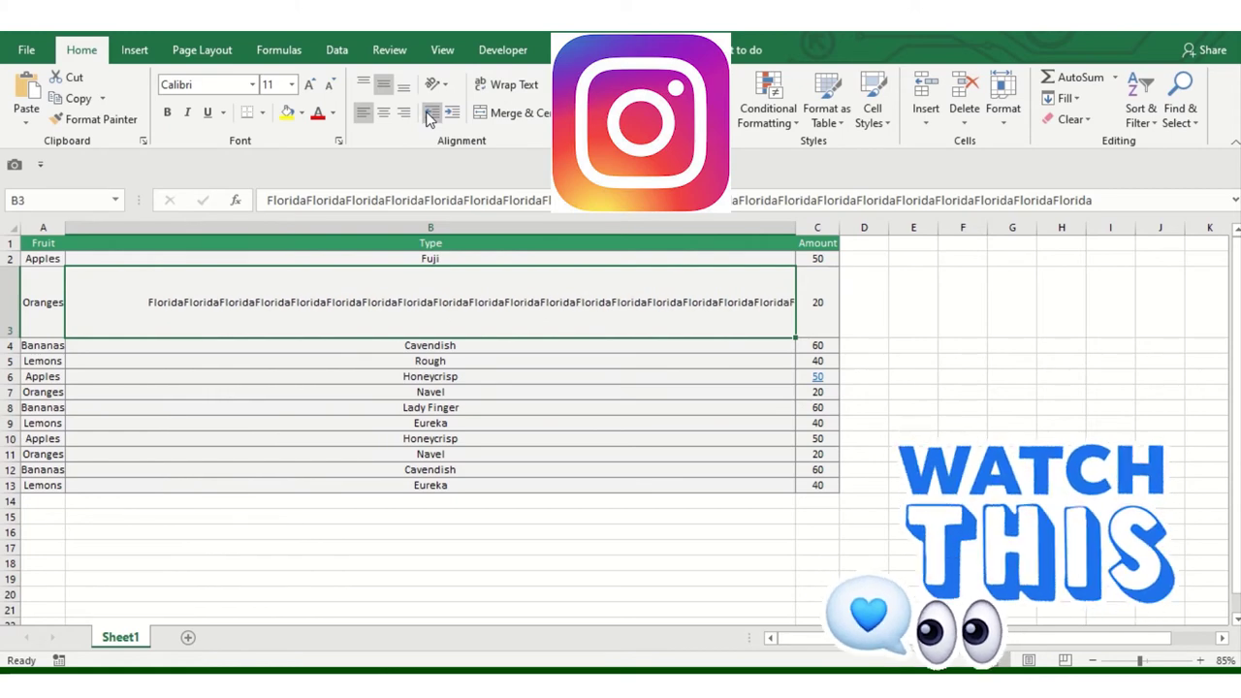
{"action": "left_click", "coordinate": [432, 113]}
{"action": "left_click", "coordinate": [432, 113]}
{"action": "left_click", "coordinate": [432, 114]}
{"action": "left_click", "coordinate": [431, 114]}
{"action": "left_click", "coordinate": [432, 113]}
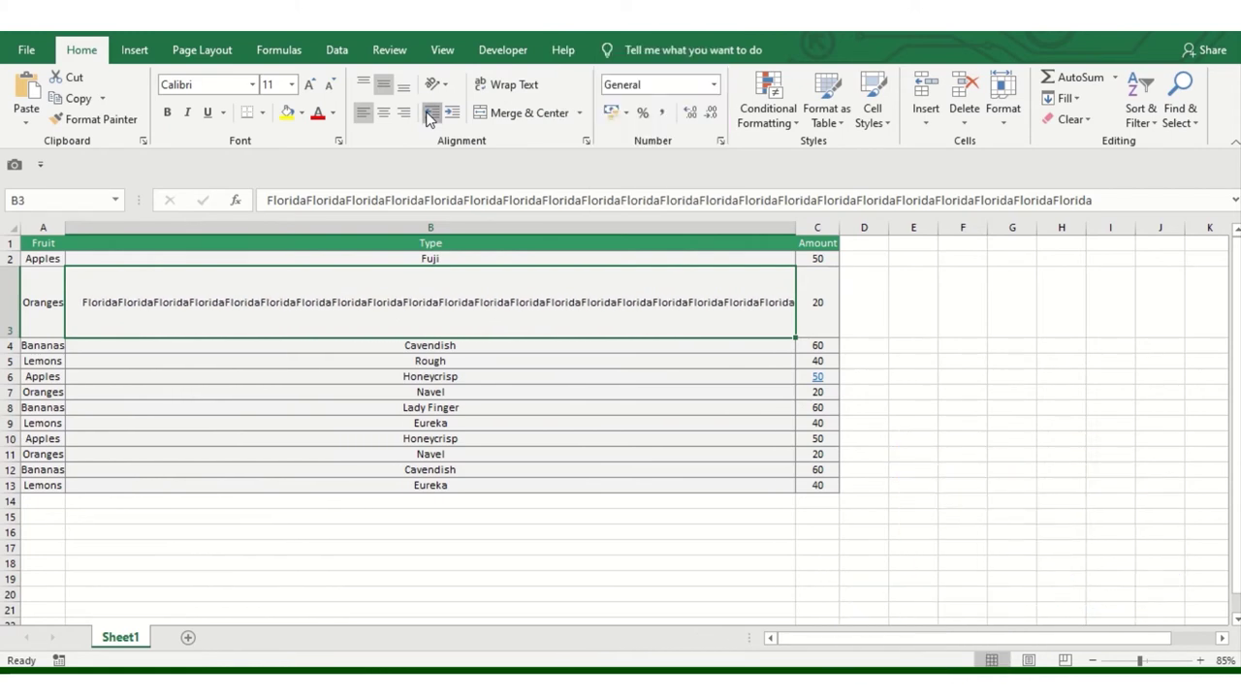
{"action": "left_click", "coordinate": [432, 113]}
{"action": "left_click", "coordinate": [432, 113]}
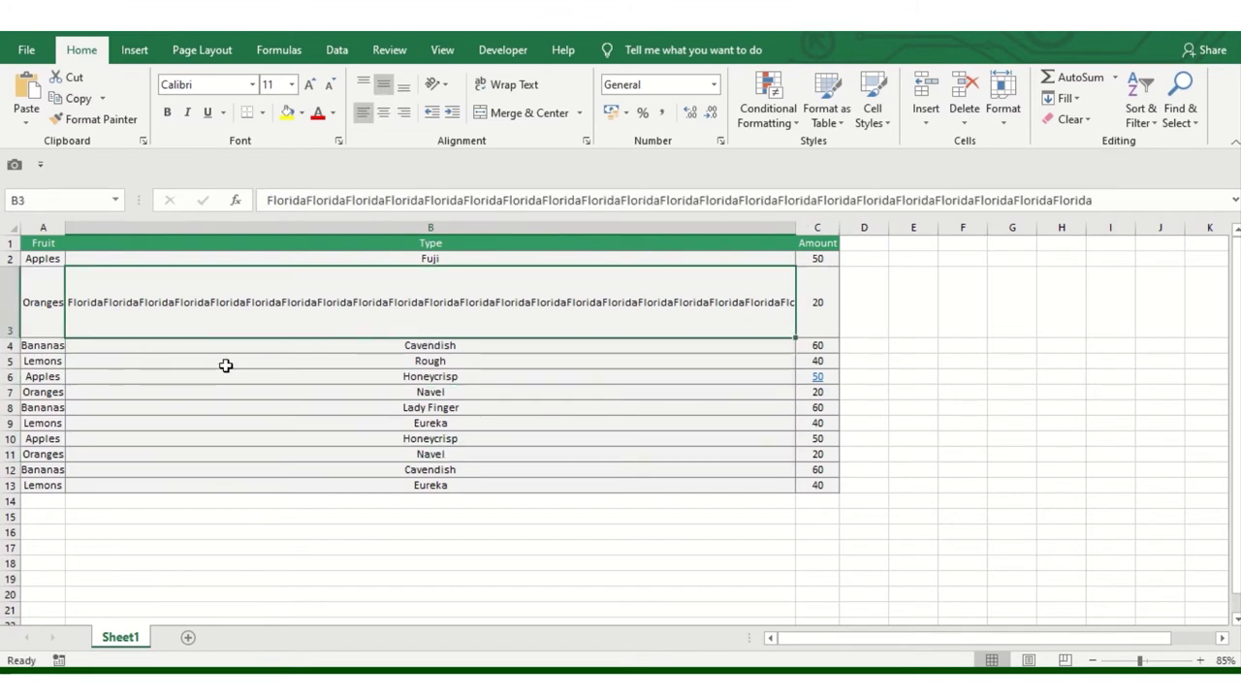
{"action": "scroll", "coordinate": [368, 382], "scroll_direction": "up", "scroll_amount": 3, "text": "ctrl"}
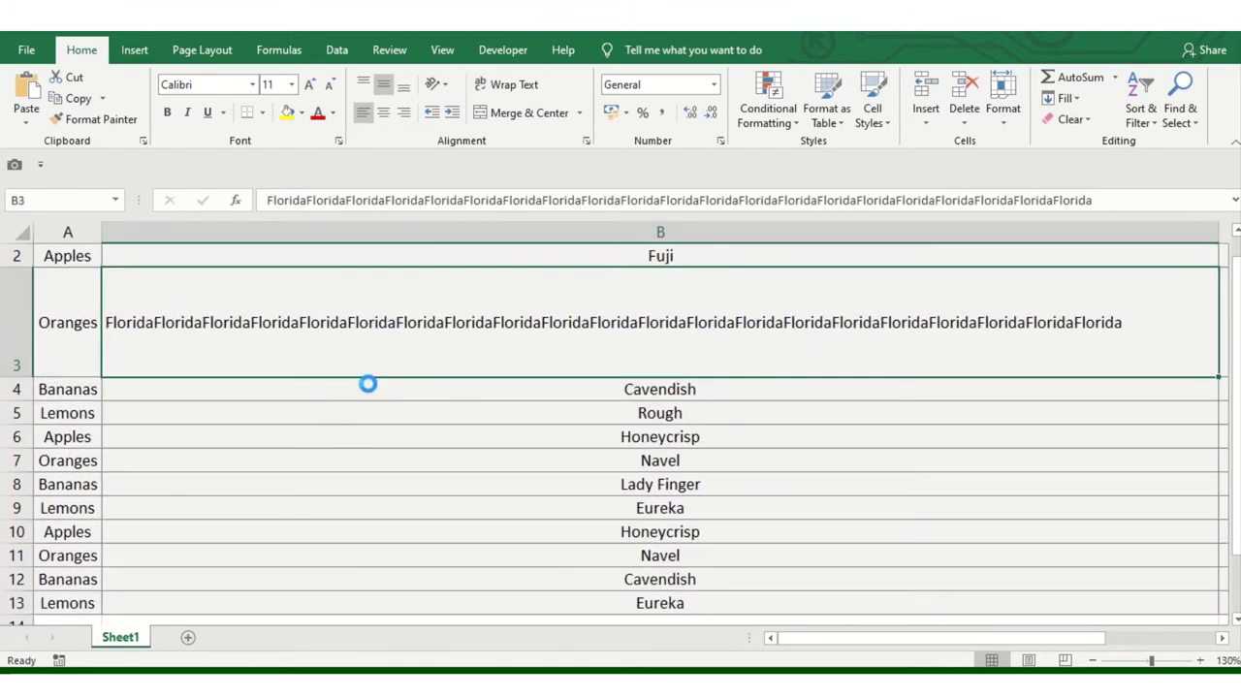
{"action": "scroll", "coordinate": [369, 383], "scroll_direction": "up", "scroll_amount": 3, "text": "ctrl"}
{"action": "scroll", "coordinate": [369, 383], "scroll_direction": "up", "scroll_amount": 1}
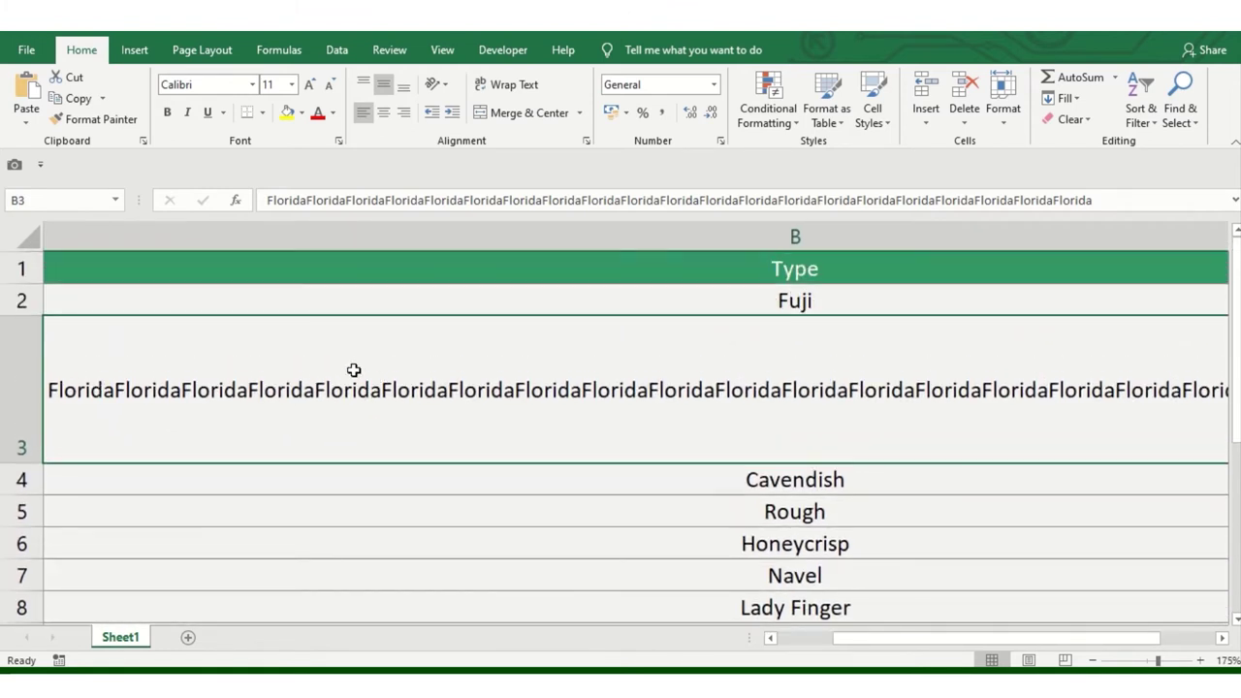
Move along row 3 to B3's long Florida text and try Wrap Text on it
{"action": "key", "text": "Left"}
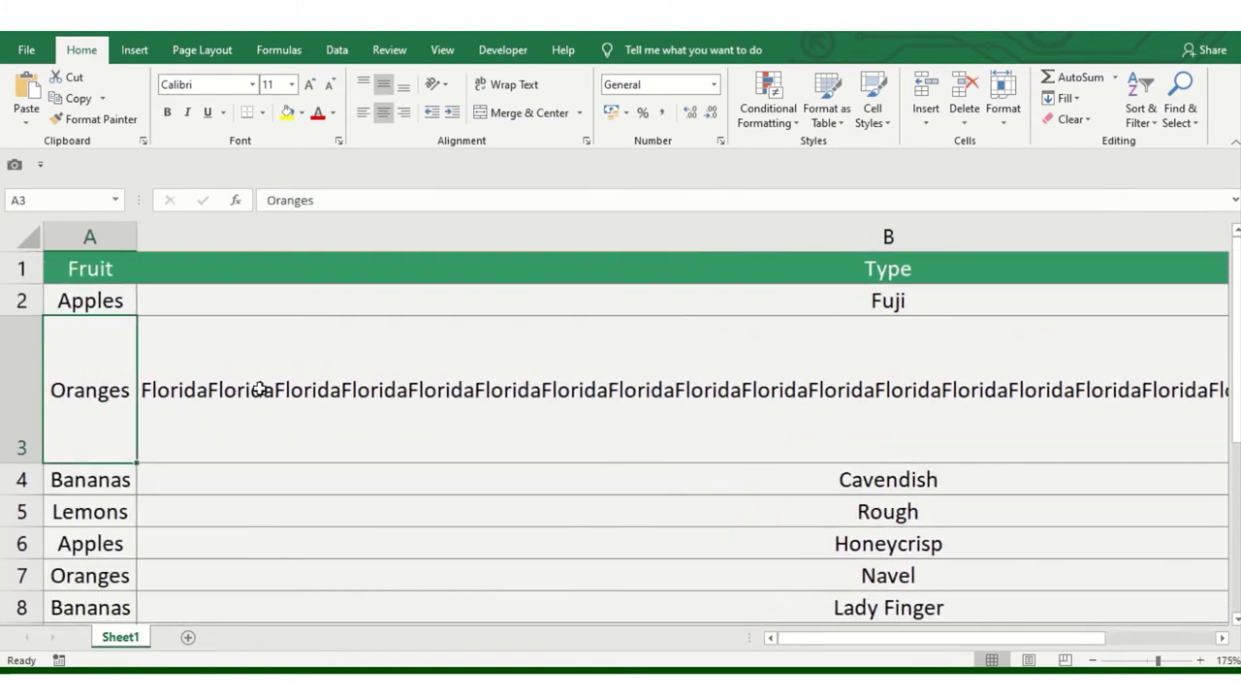
{"action": "key", "text": "Right"}
{"action": "key", "text": "Right"}
{"action": "key", "text": "Right"}
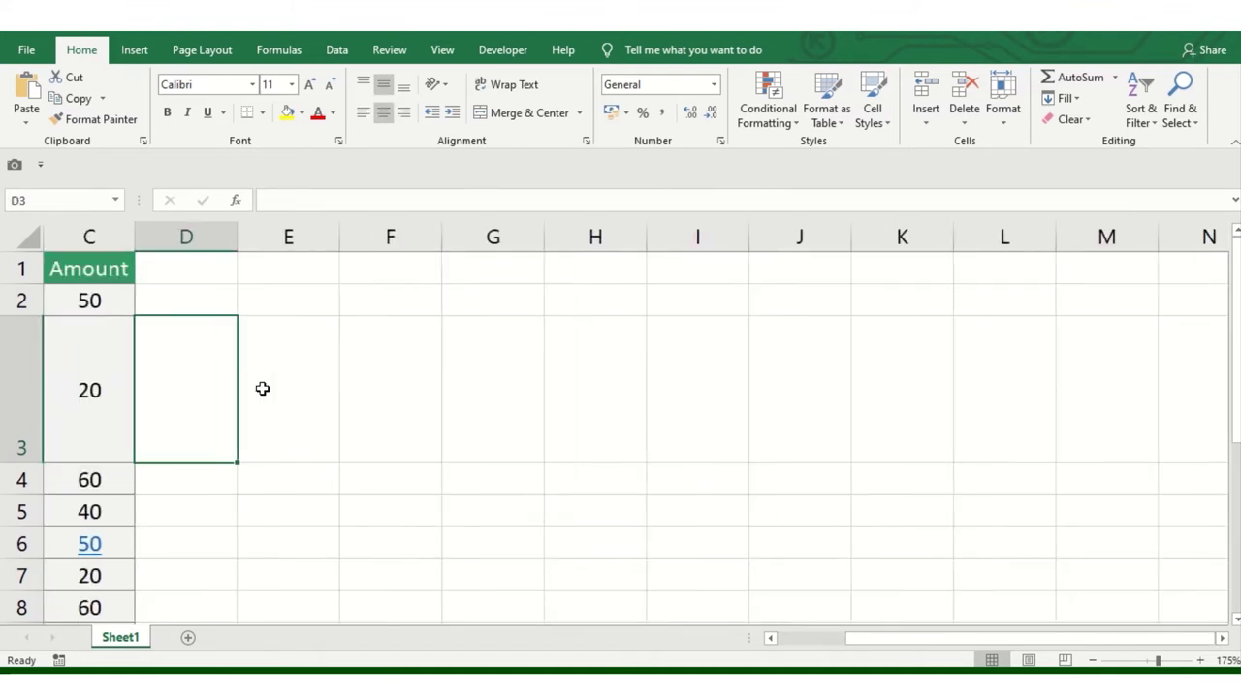
{"action": "key", "text": "Left"}
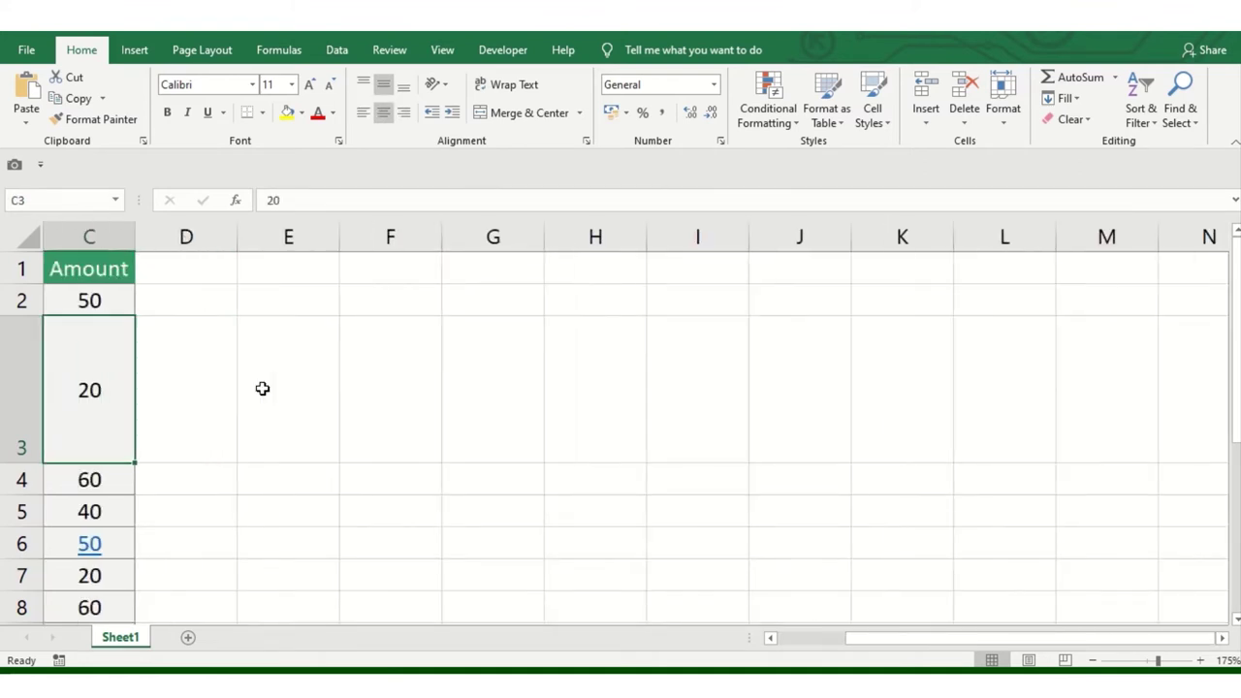
{"action": "key", "text": "Left"}
{"action": "key", "text": "Left"}
{"action": "key", "text": "Right"}
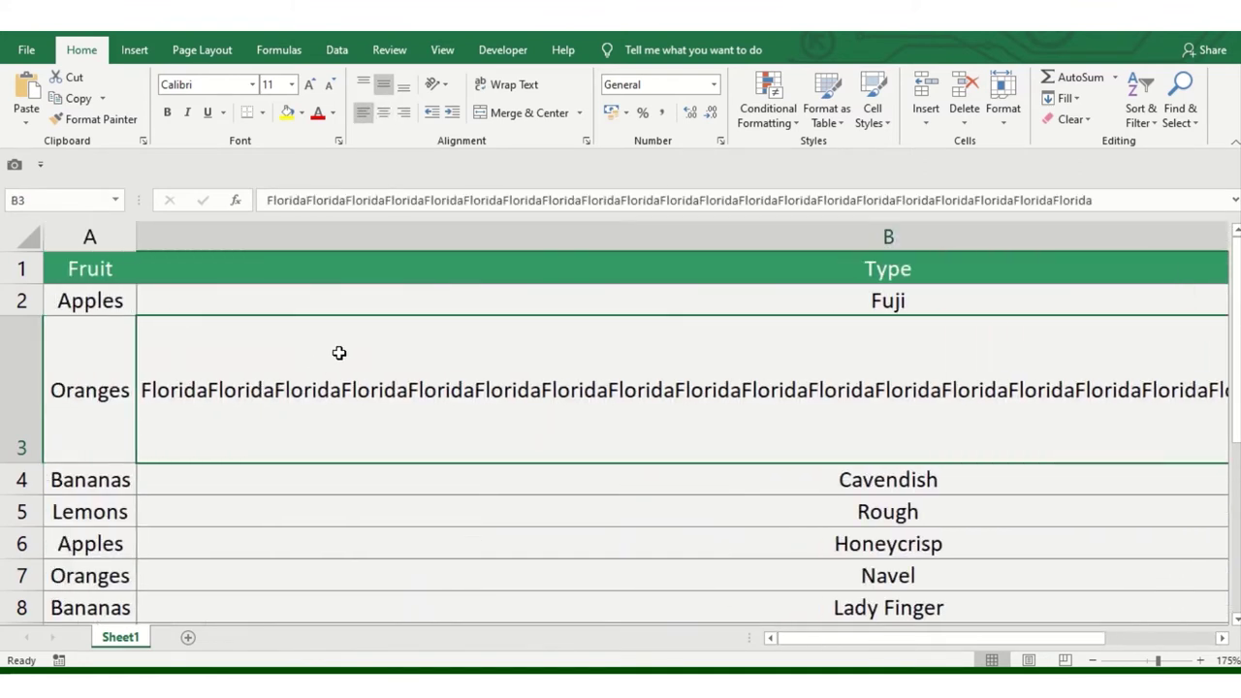
{"action": "left_click", "coordinate": [504, 87]}
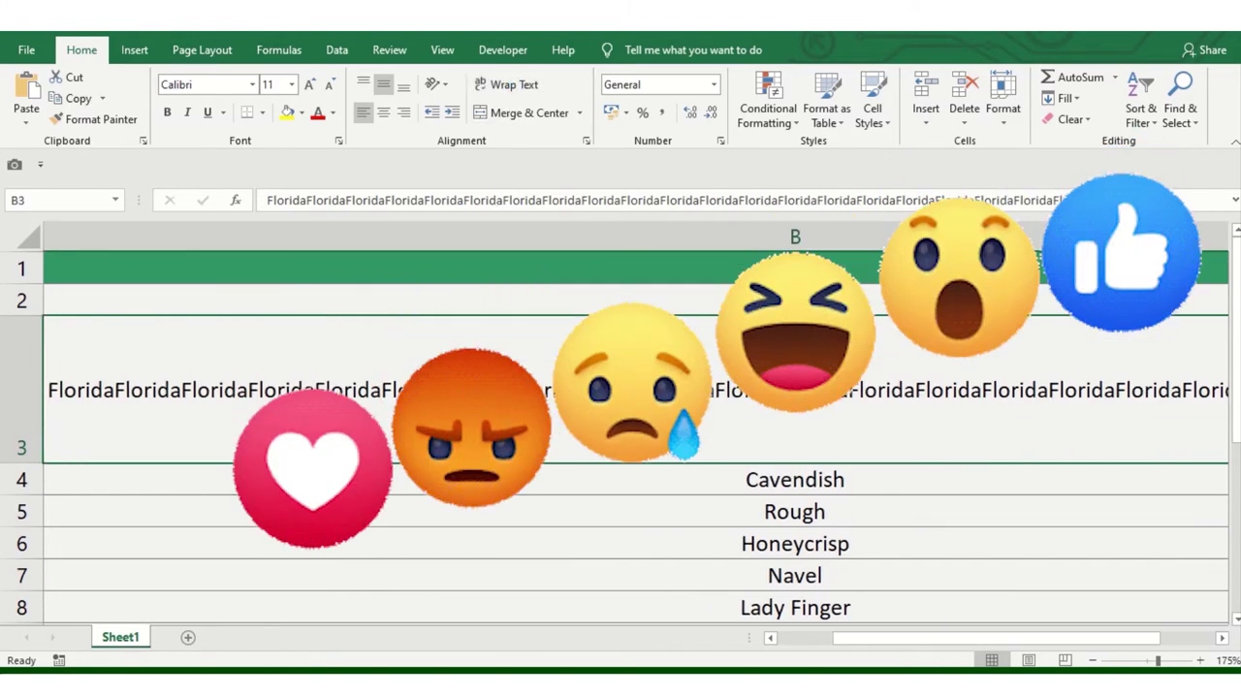
Narrow the Type column B to a compact width
{"action": "scroll", "coordinate": [493, 382], "scroll_direction": "down", "scroll_amount": 2}
{"action": "scroll", "coordinate": [493, 382], "scroll_direction": "down", "scroll_amount": 3}
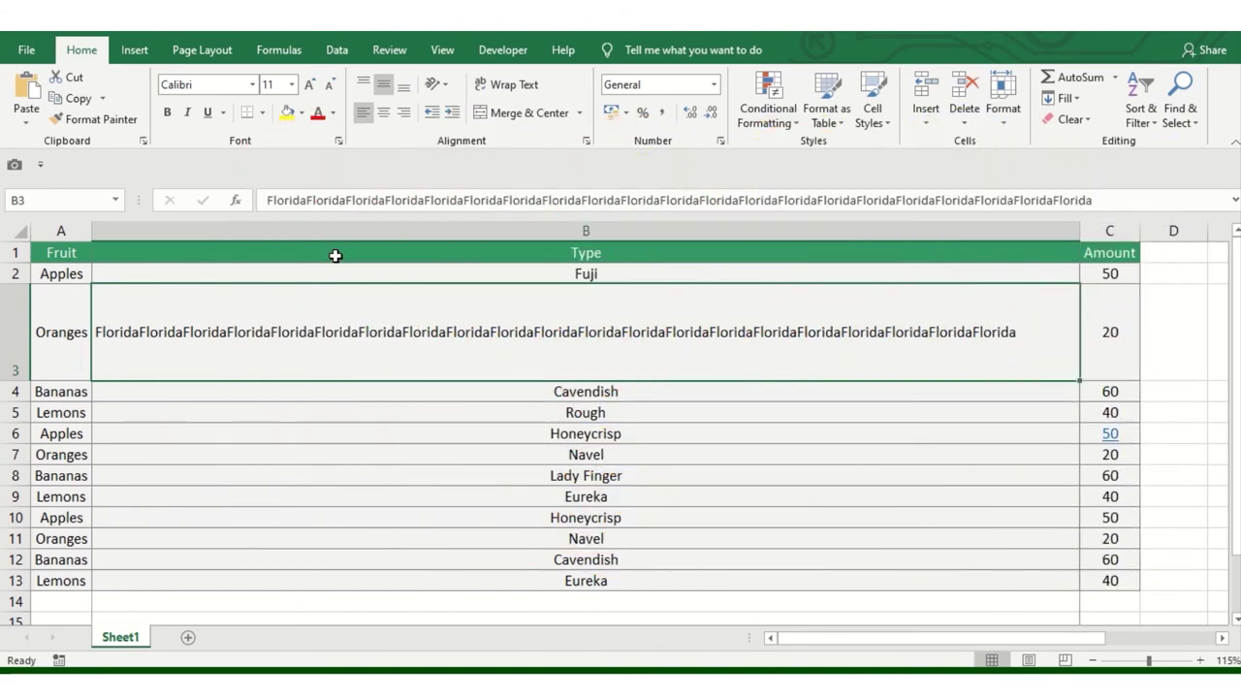
{"action": "mouse_move", "coordinate": [1073, 235]}
{"action": "left_mouse_down"}
{"action": "mouse_move", "coordinate": [331, 250]}
{"action": "mouse_move", "coordinate": [251, 231]}
{"action": "left_mouse_up"}
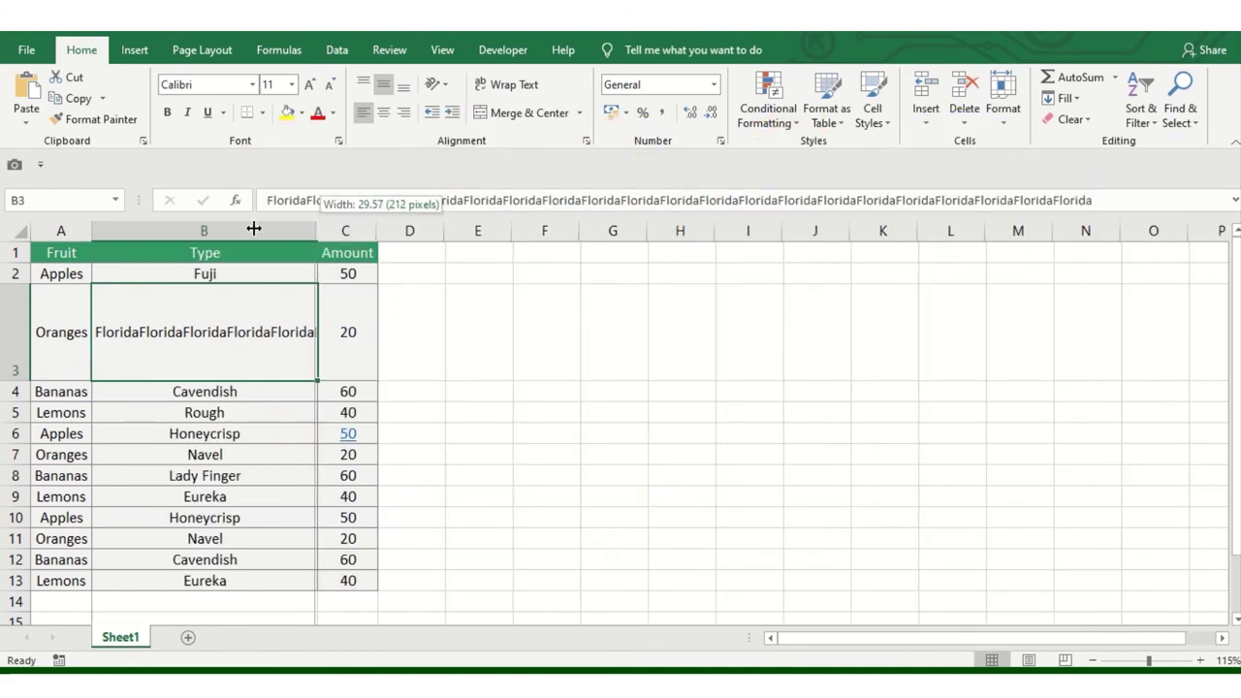
{"action": "scroll", "coordinate": [343, 385], "scroll_direction": "up", "scroll_amount": 2}
{"action": "scroll", "coordinate": [335, 388], "scroll_direction": "up", "scroll_amount": 1}
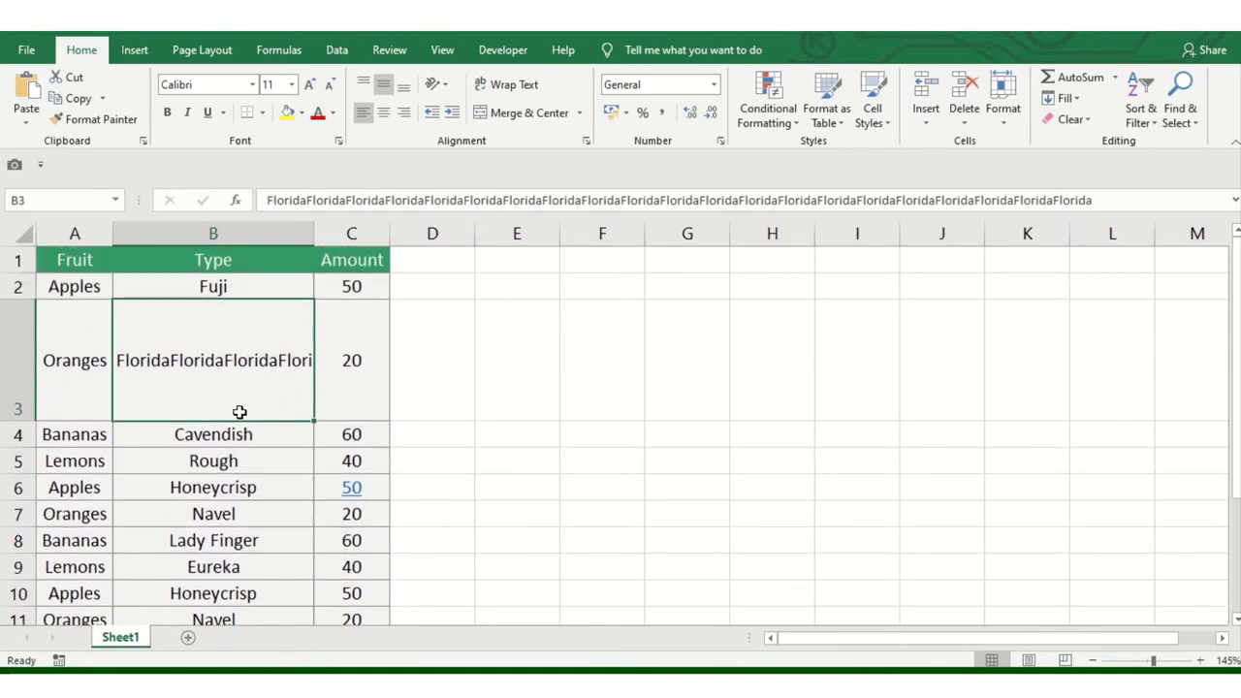
Wrap B3's long Florida text onto several lines within its cell
{"action": "left_click", "coordinate": [24, 242]}
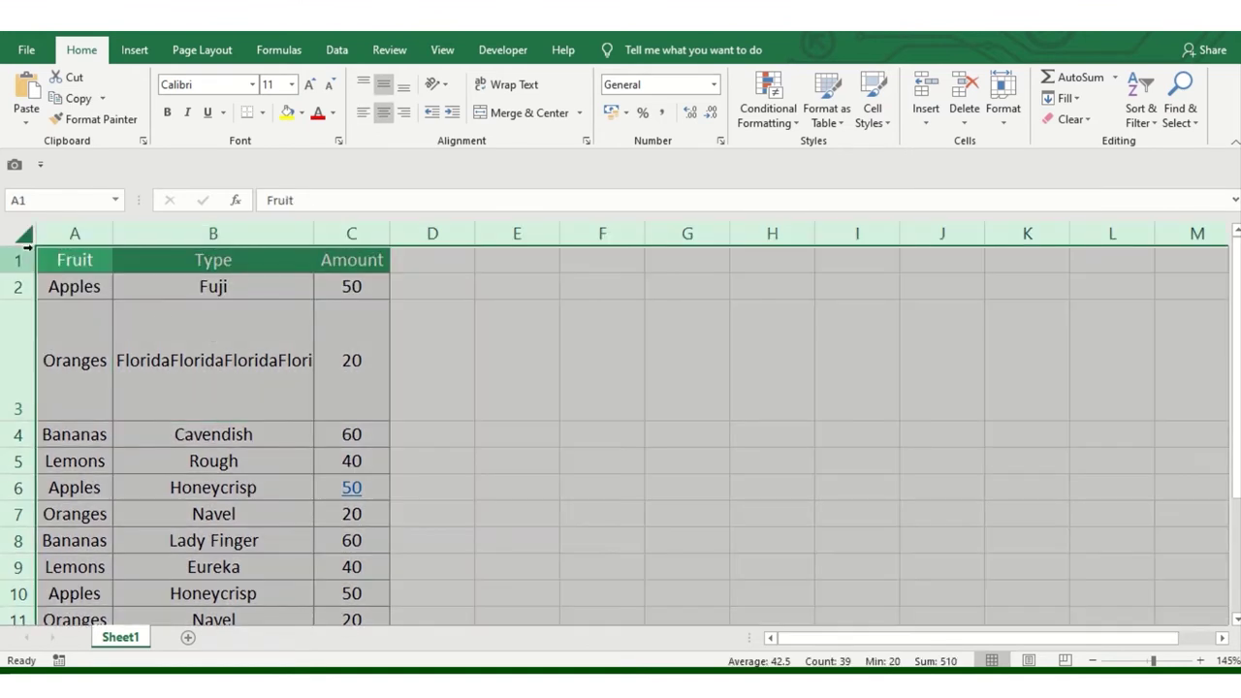
{"action": "left_click", "coordinate": [242, 291]}
{"action": "left_click", "coordinate": [231, 403]}
{"action": "left_click", "coordinate": [515, 90]}
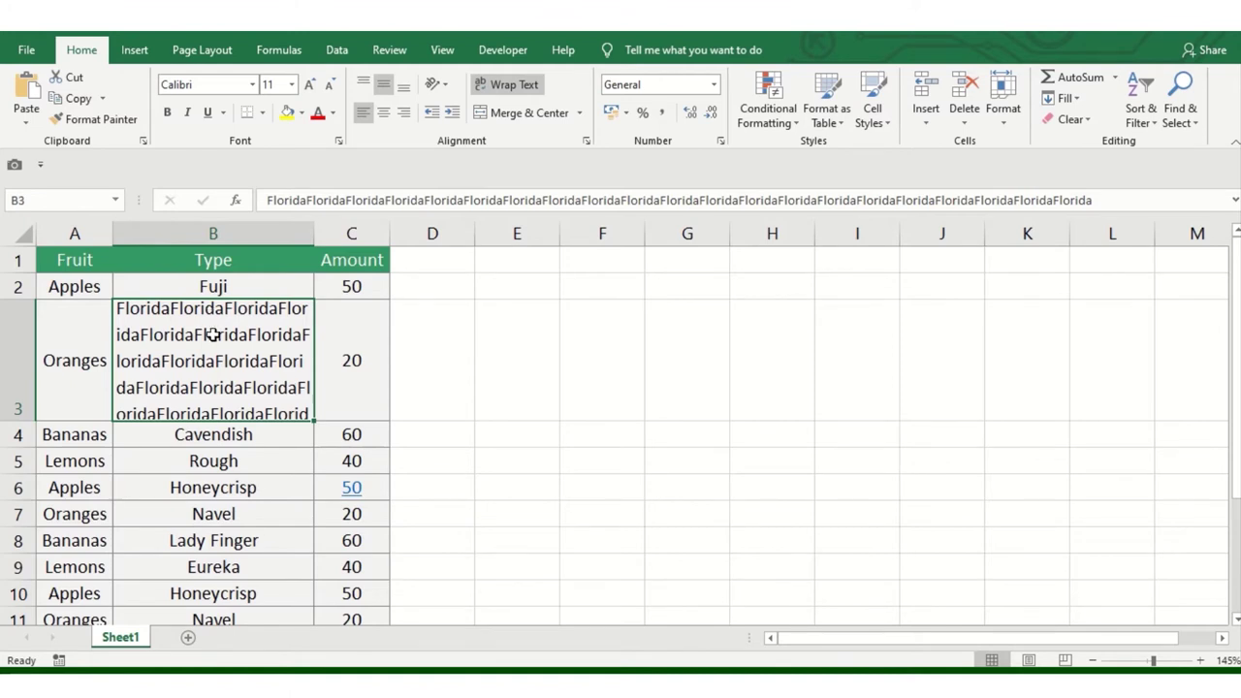
{"action": "left_click", "coordinate": [77, 514]}
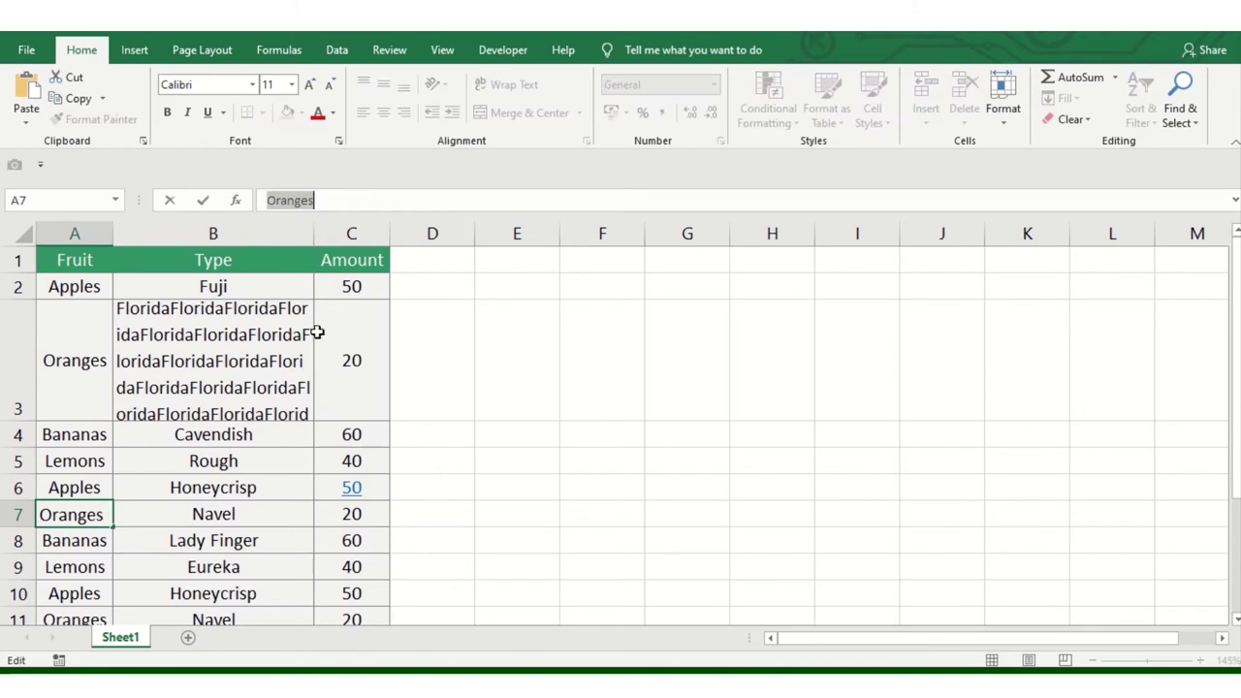
Append three pasted runs of repeated 'Oranges' after 'Eureka' in cell B13
{"action": "left_click", "coordinate": [254, 524]}
{"action": "key", "text": "ctrl+Down"}
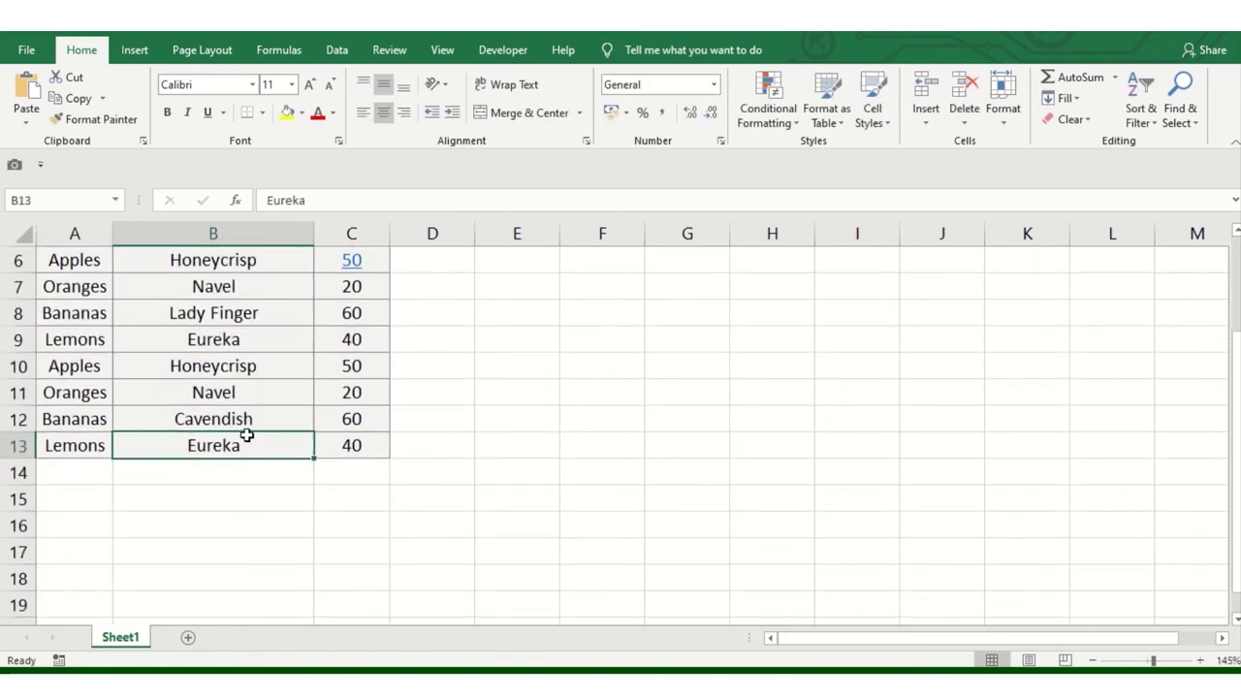
{"action": "double_click", "coordinate": [251, 450]}
{"action": "type", "text": "Oranges"}
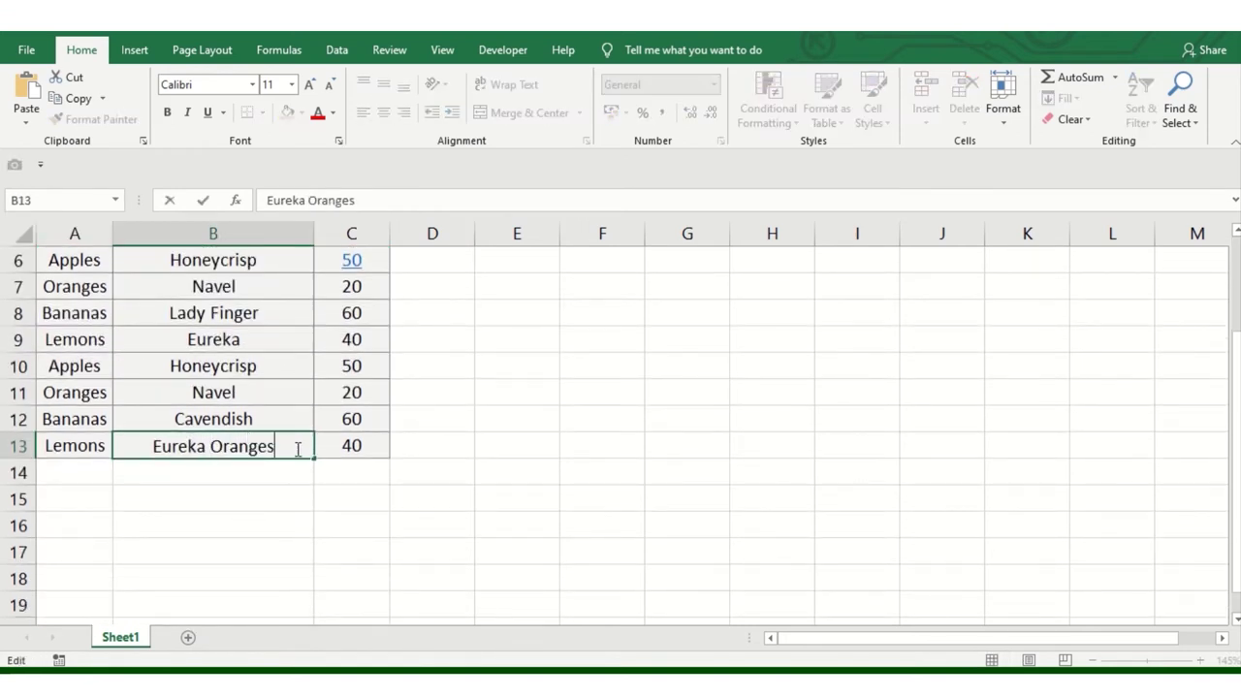
{"action": "type", "text": "Oranges"}
{"action": "key", "text": "ctrl+v"}
{"action": "key", "text": "ctrl+v"}
{"action": "key", "text": "ctrl+v"}
{"action": "key", "text": "ctrl+v"}
{"action": "key", "text": "ctrl+v"}
{"action": "key", "text": "ctrl+v"}
{"action": "key", "text": "ctrl+v"}
{"action": "key", "text": "ctrl+v"}
{"action": "key", "text": "ctrl+v"}
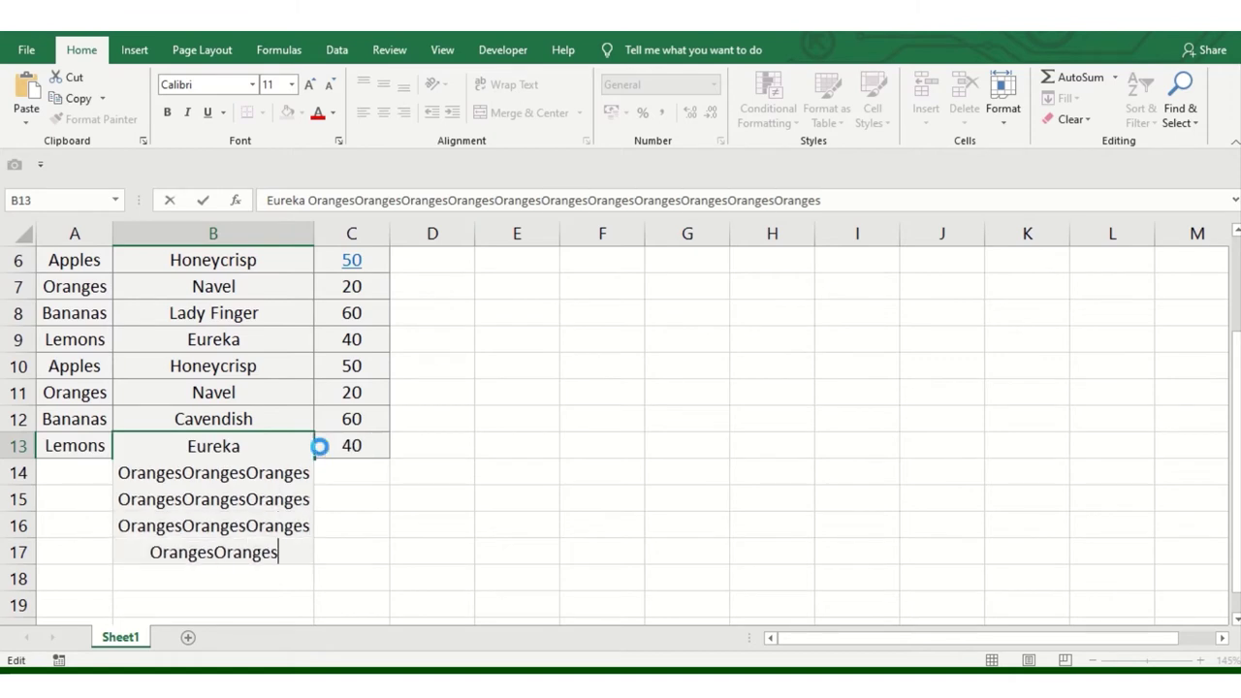
{"action": "key", "text": "ctrl+v"}
{"action": "key", "text": "ctrl+v"}
{"action": "key", "text": "ctrl+v"}
{"action": "key", "text": "ctrl+v"}
{"action": "key", "text": "ctrl+v"}
{"action": "key", "text": "ctrl+v"}
{"action": "key", "text": "ctrl+v"}
{"action": "key", "text": "ctrl+v"}
{"action": "left_click", "coordinate": [503, 415]}
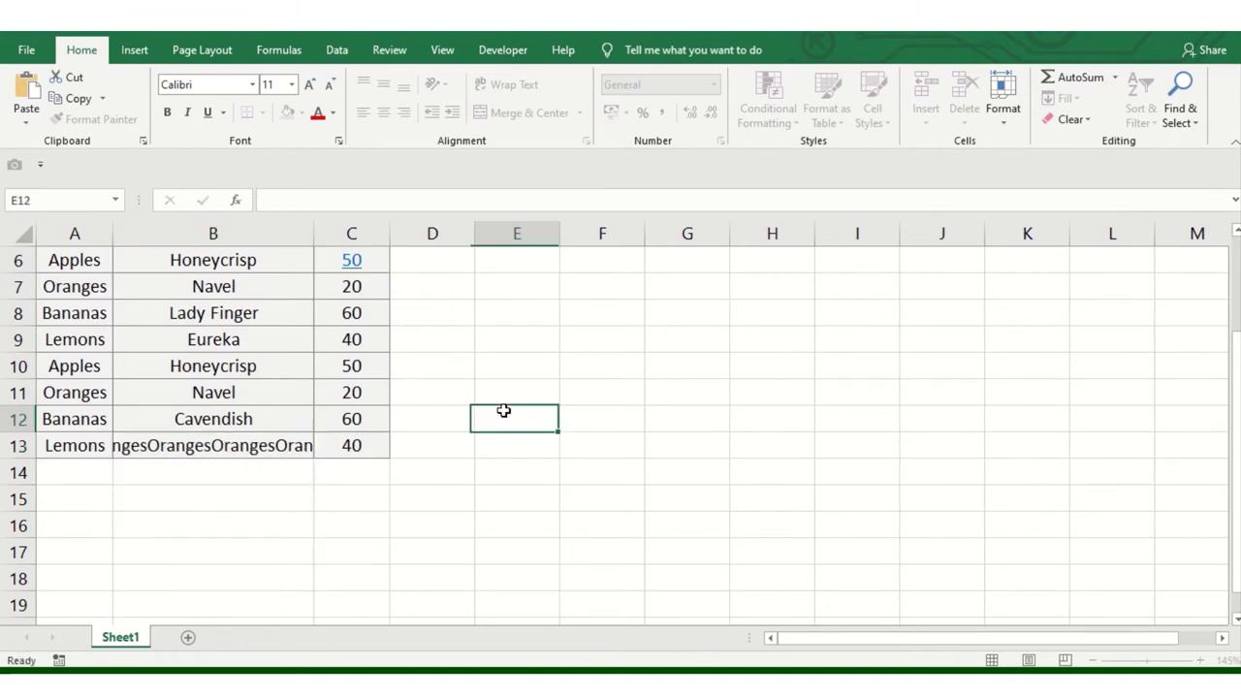
Wrap B13's long Eureka/Oranges text so row 13 grows tall enough to show it
{"action": "left_click", "coordinate": [278, 446]}
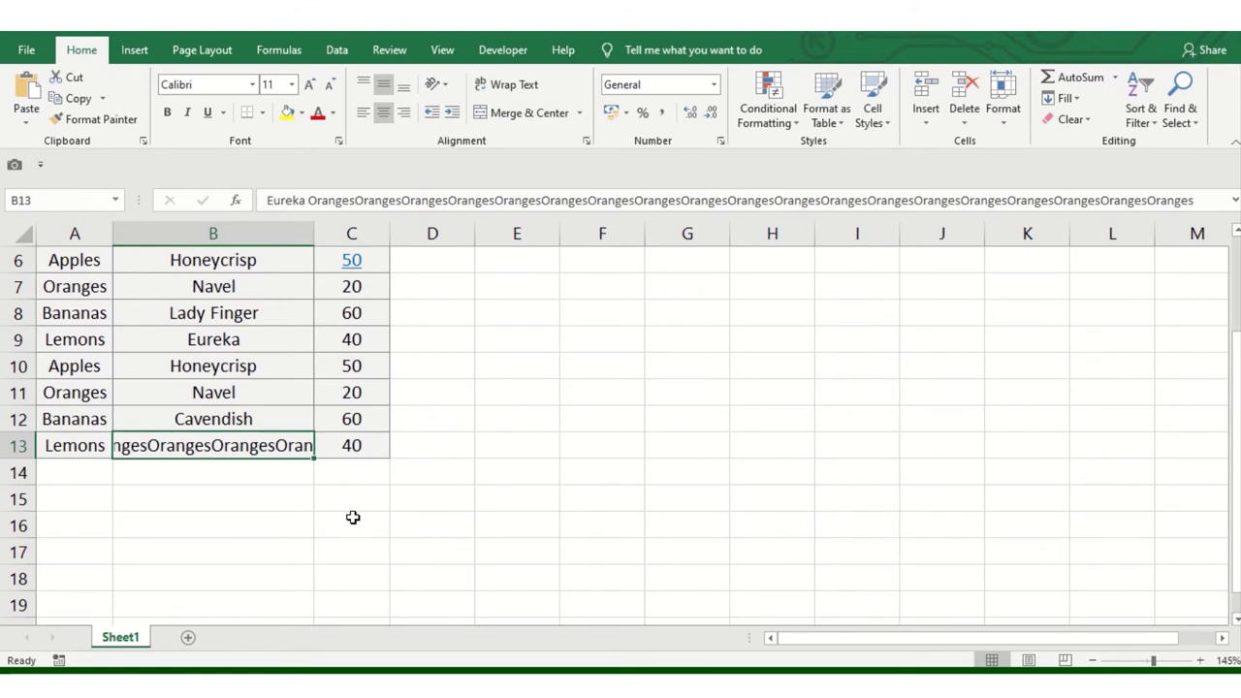
{"action": "scroll", "coordinate": [353, 513], "scroll_direction": "up", "scroll_amount": 2}
{"action": "scroll", "coordinate": [308, 396], "scroll_direction": "down", "scroll_amount": 2}
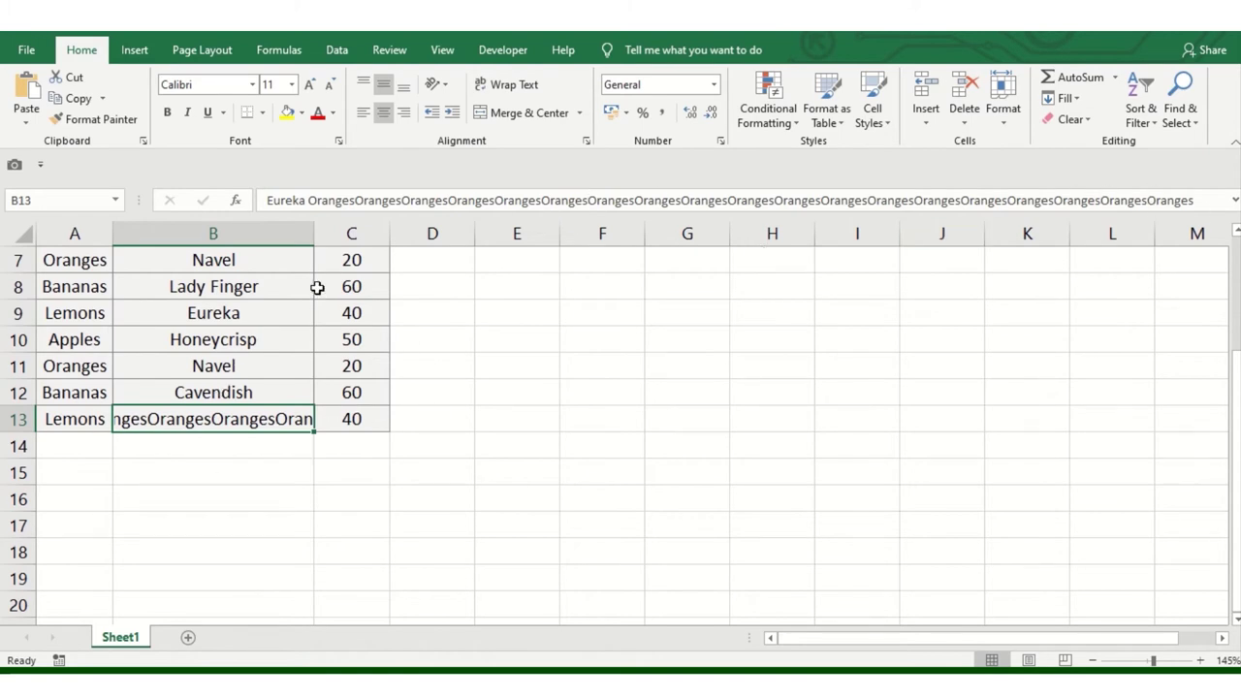
{"action": "scroll", "coordinate": [302, 404], "scroll_direction": "up", "scroll_amount": 1}
{"action": "scroll", "coordinate": [302, 404], "scroll_direction": "up", "scroll_amount": 1}
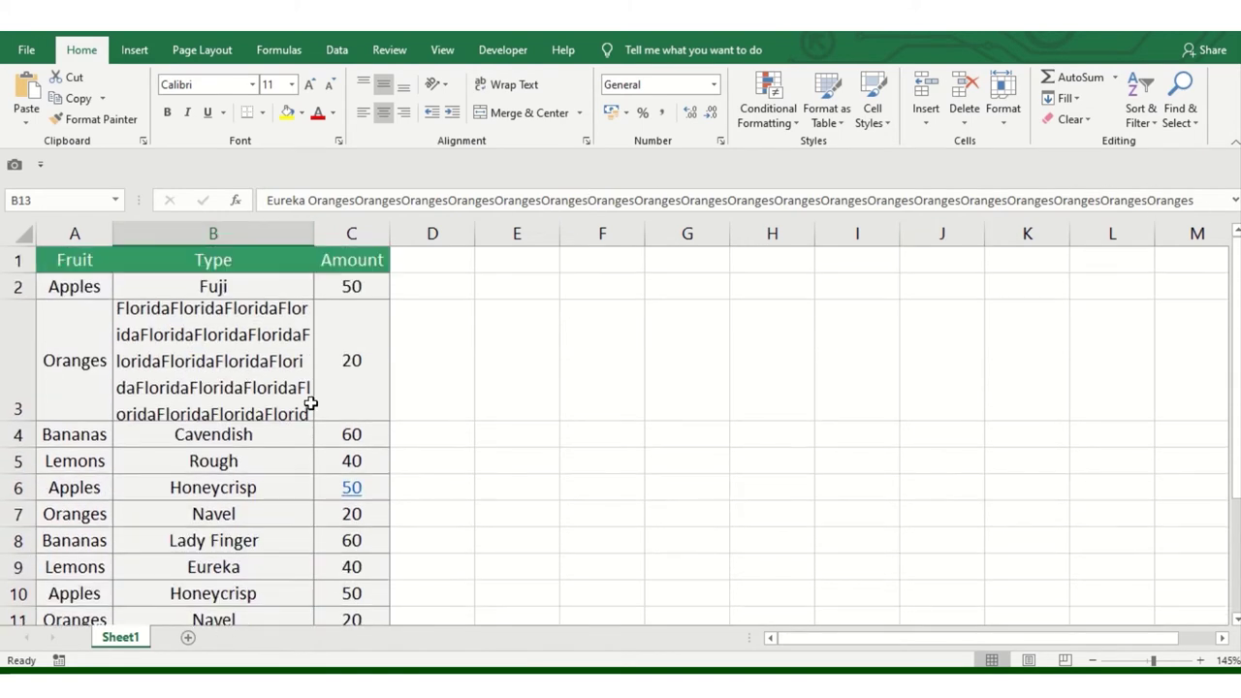
{"action": "scroll", "coordinate": [308, 398], "scroll_direction": "down", "scroll_amount": 2}
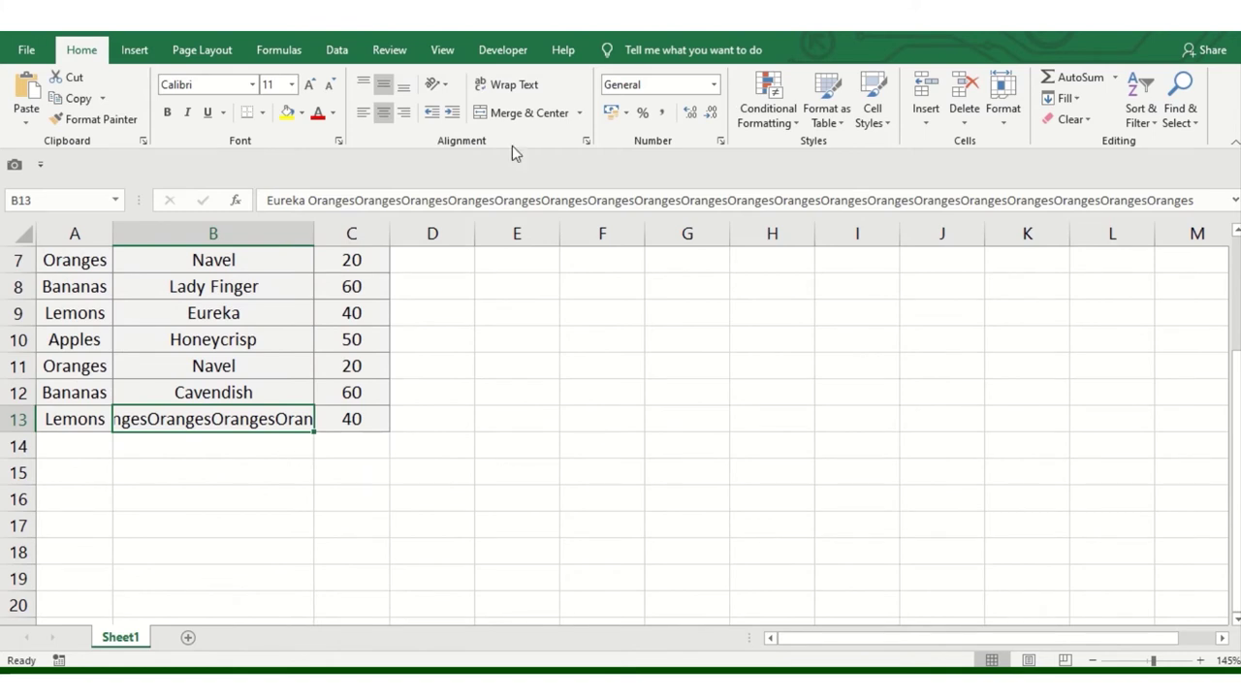
{"action": "left_click", "coordinate": [520, 86]}
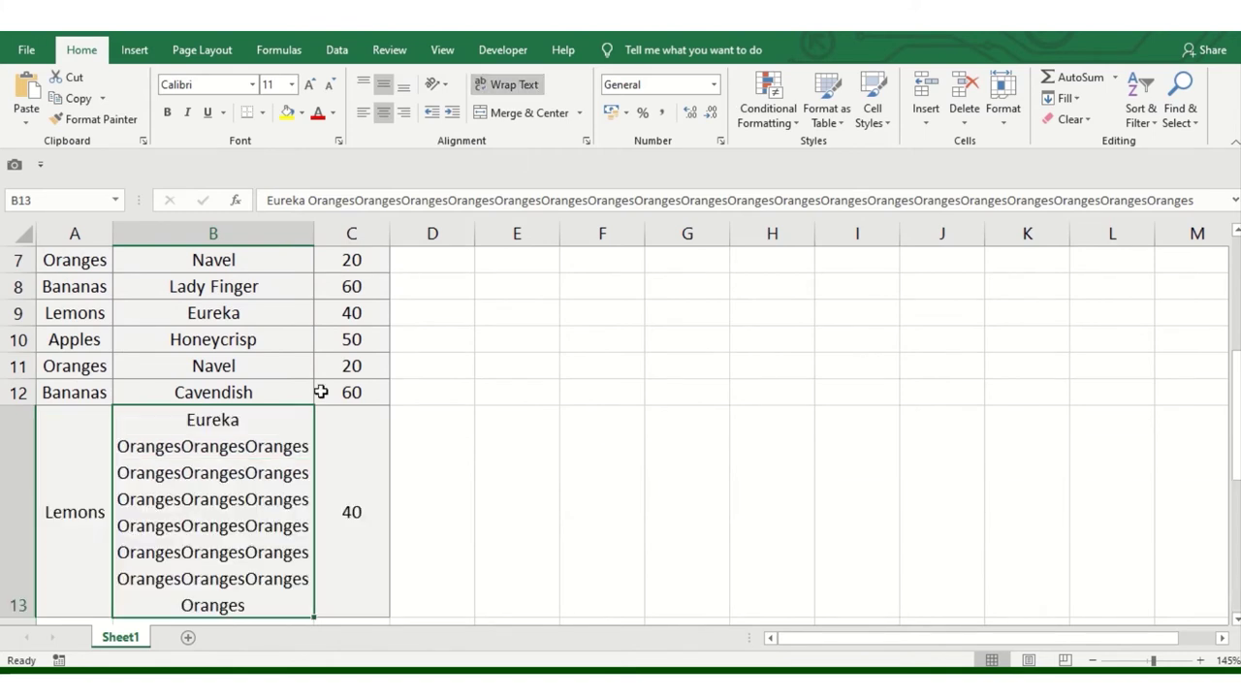
{"action": "scroll", "coordinate": [321, 392], "scroll_direction": "down", "scroll_amount": 1}
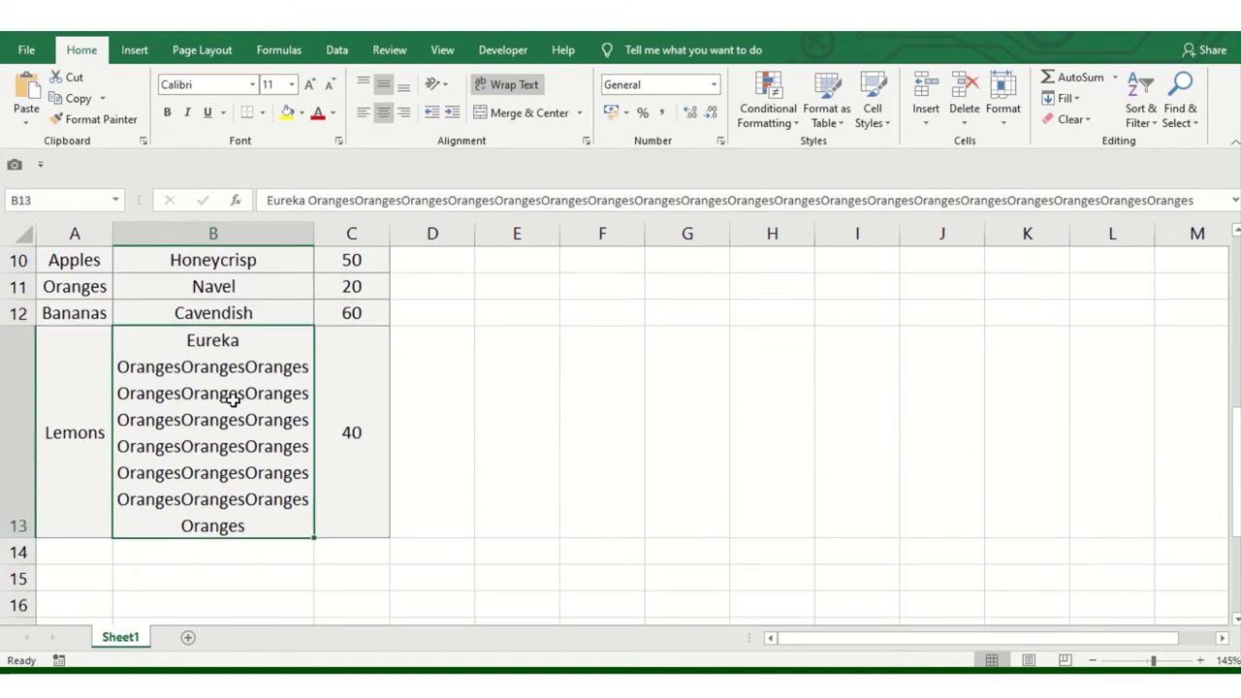
Try cells around row 13 (C13, G13, E13:F13) before settling on cell E13
{"action": "left_click", "coordinate": [416, 355]}
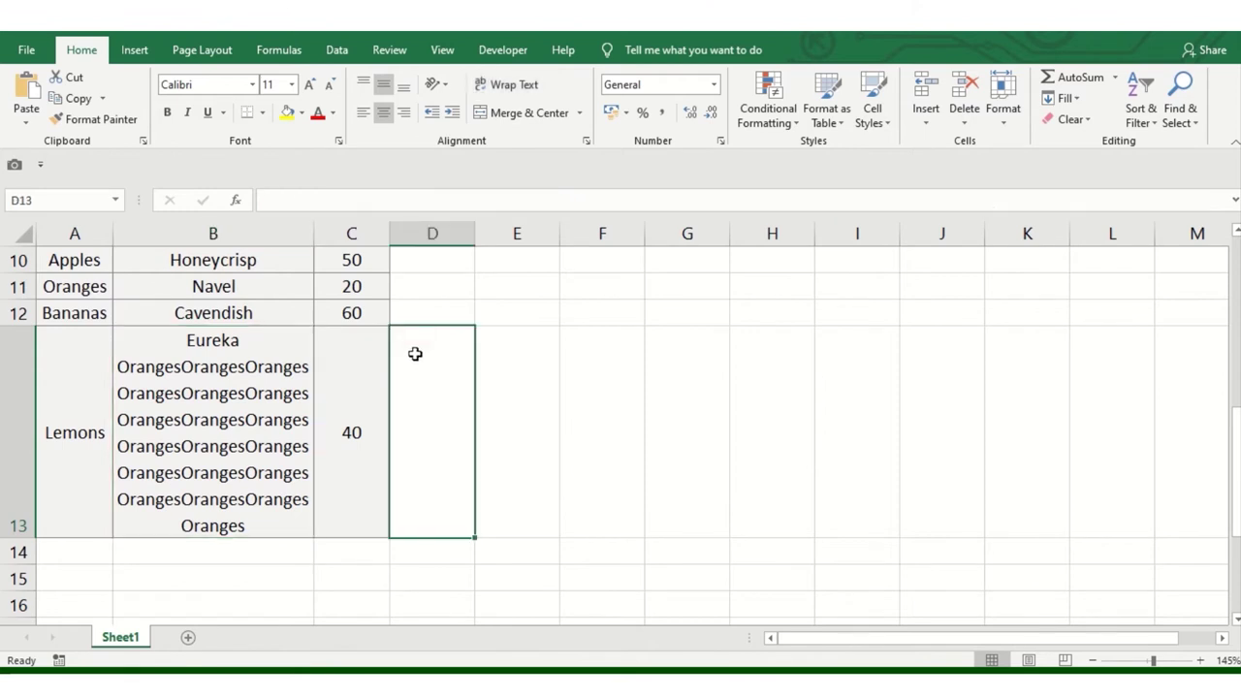
{"action": "left_click", "coordinate": [552, 332]}
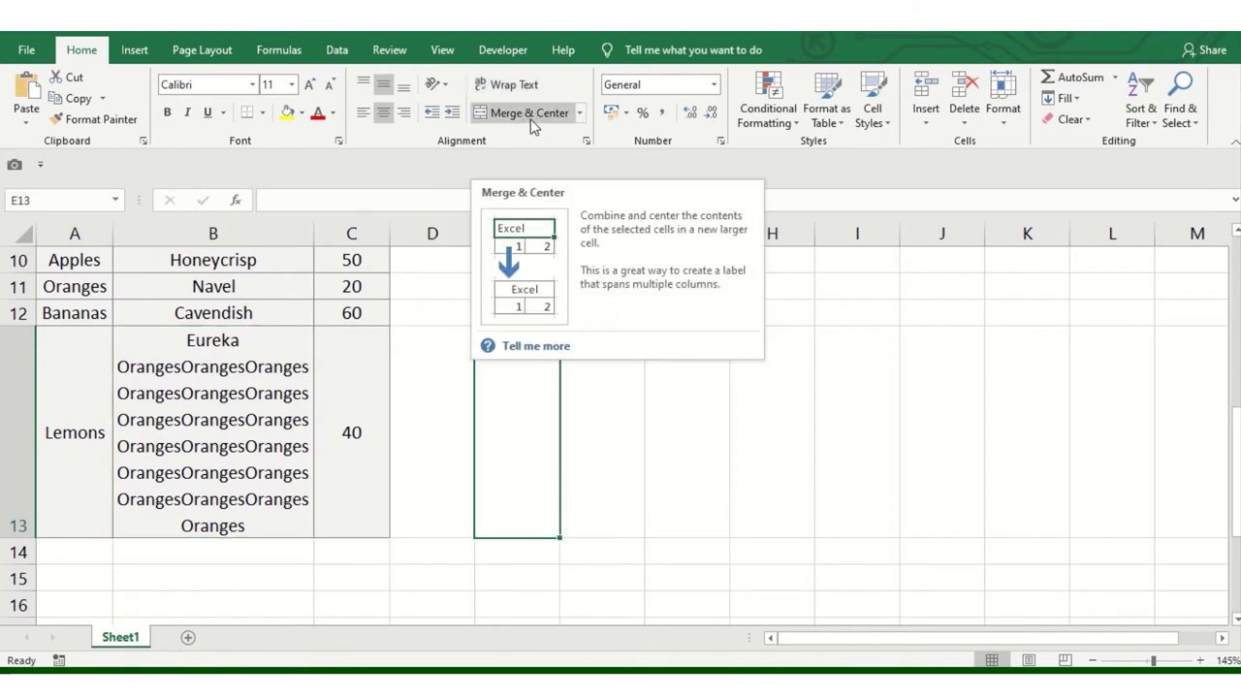
{"action": "left_click", "coordinate": [328, 449]}
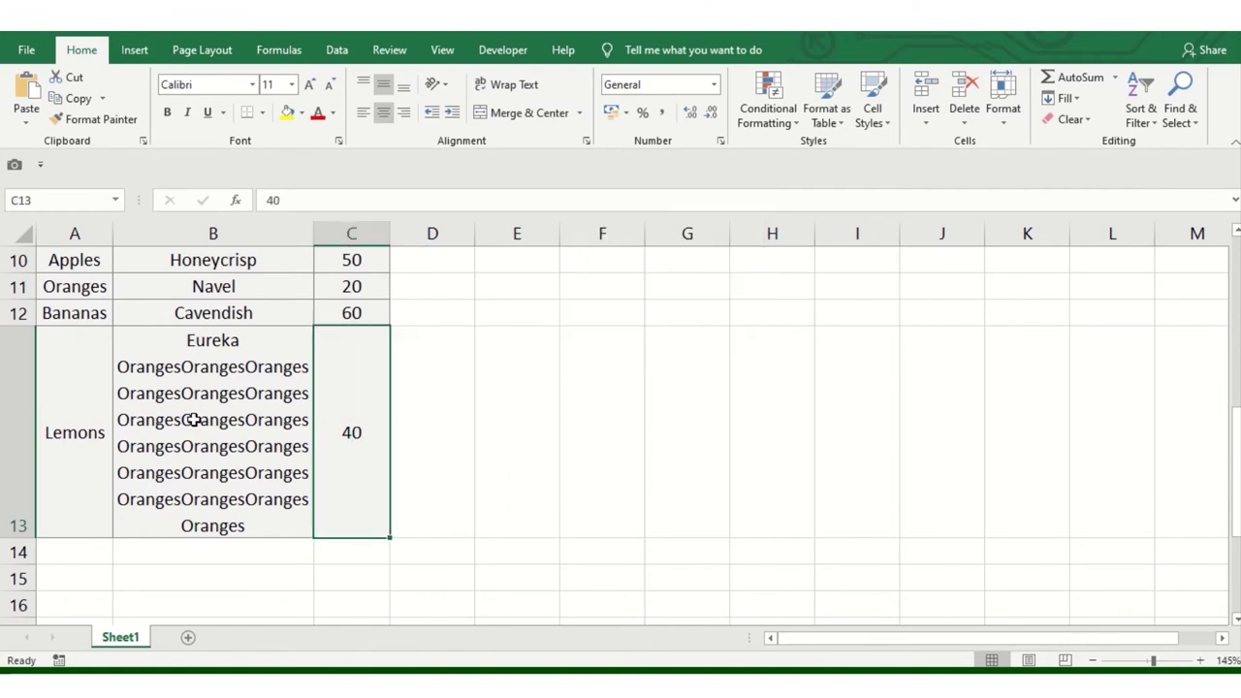
{"action": "left_click", "coordinate": [517, 402]}
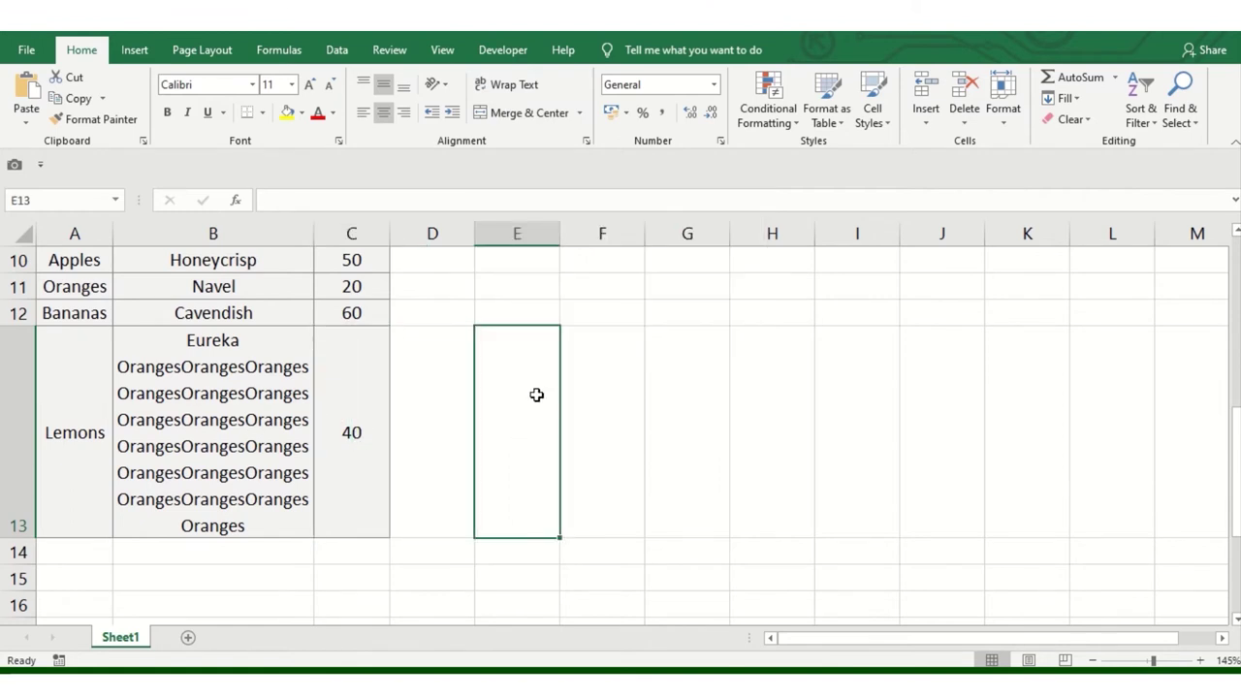
{"action": "left_click_drag", "start_coordinate": [531, 419], "coordinate": [514, 414]}
{"action": "left_click", "coordinate": [668, 371]}
{"action": "left_click", "coordinate": [527, 416]}
{"action": "left_click_drag", "start_coordinate": [598, 415], "coordinate": [537, 435]}
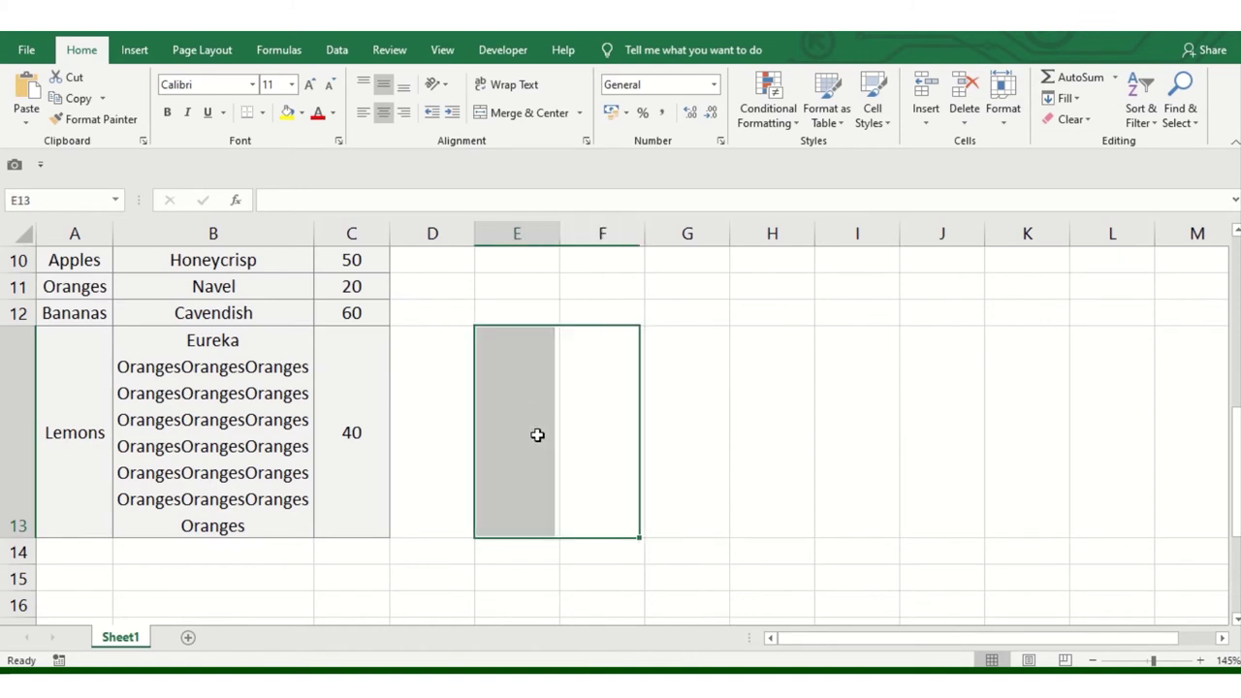
{"action": "right_click", "coordinate": [101, 601]}
{"action": "left_click", "coordinate": [512, 384]}
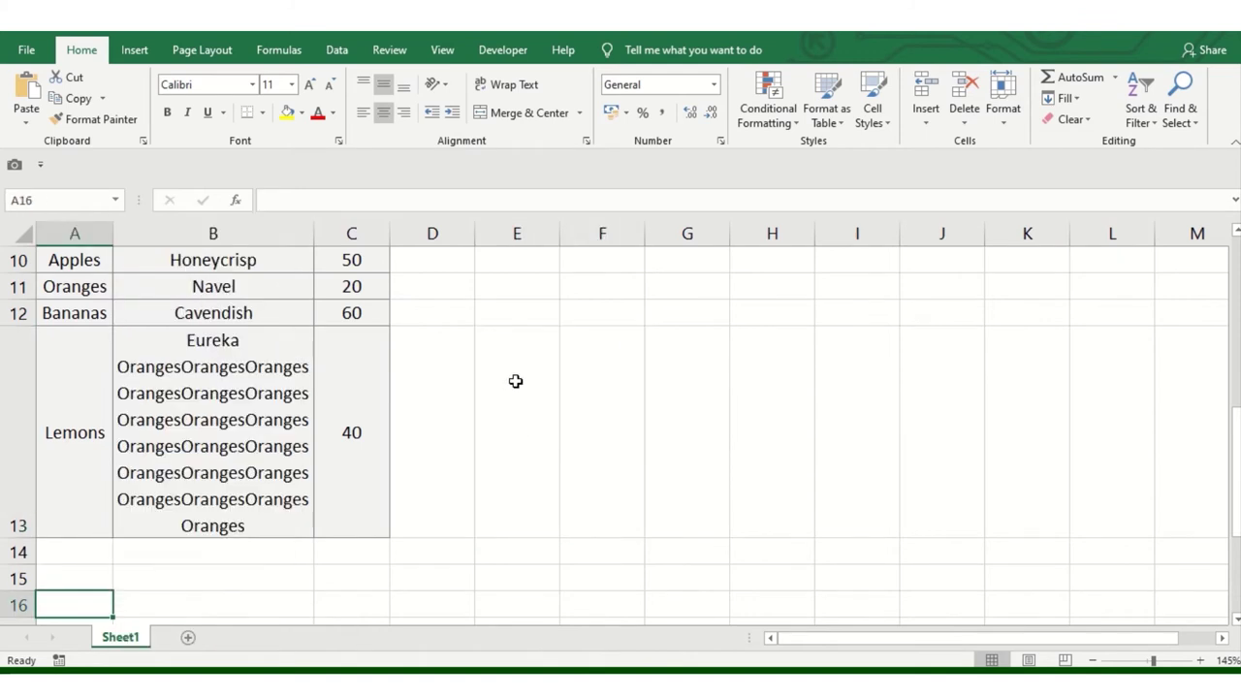
{"action": "left_click", "coordinate": [515, 382]}
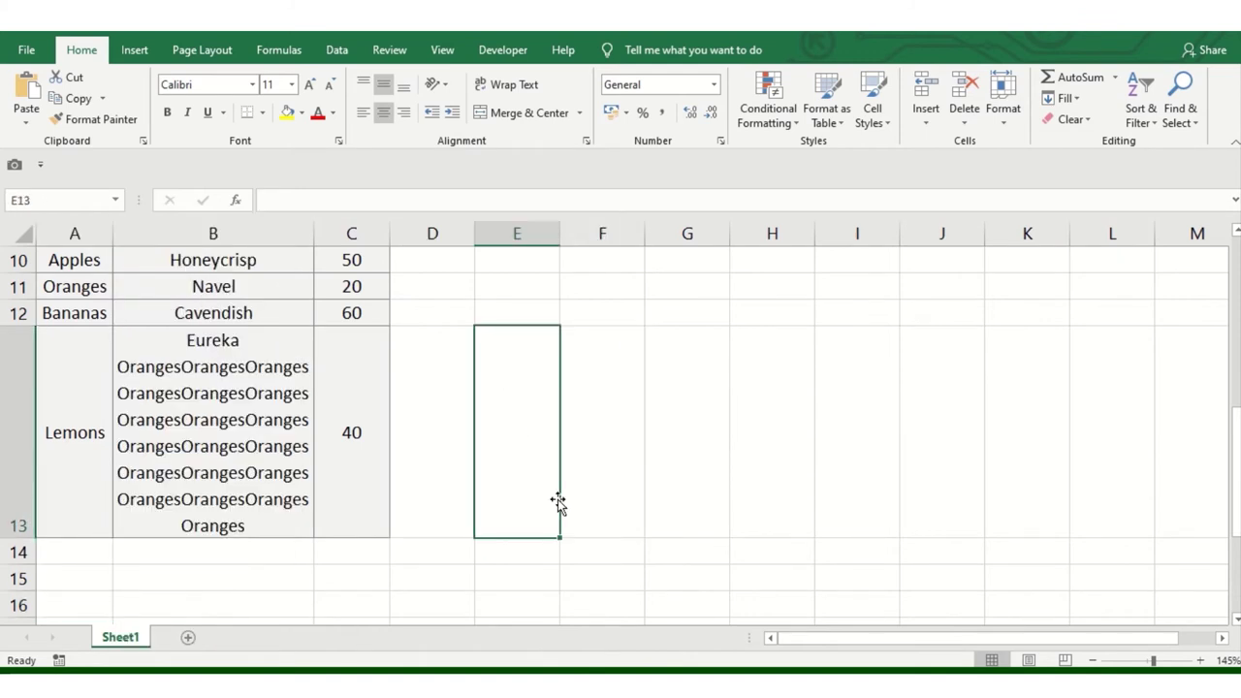
Enter the word 'Joker' into cell E13 beside the wrapped row
{"action": "type", "text": "Joker"}
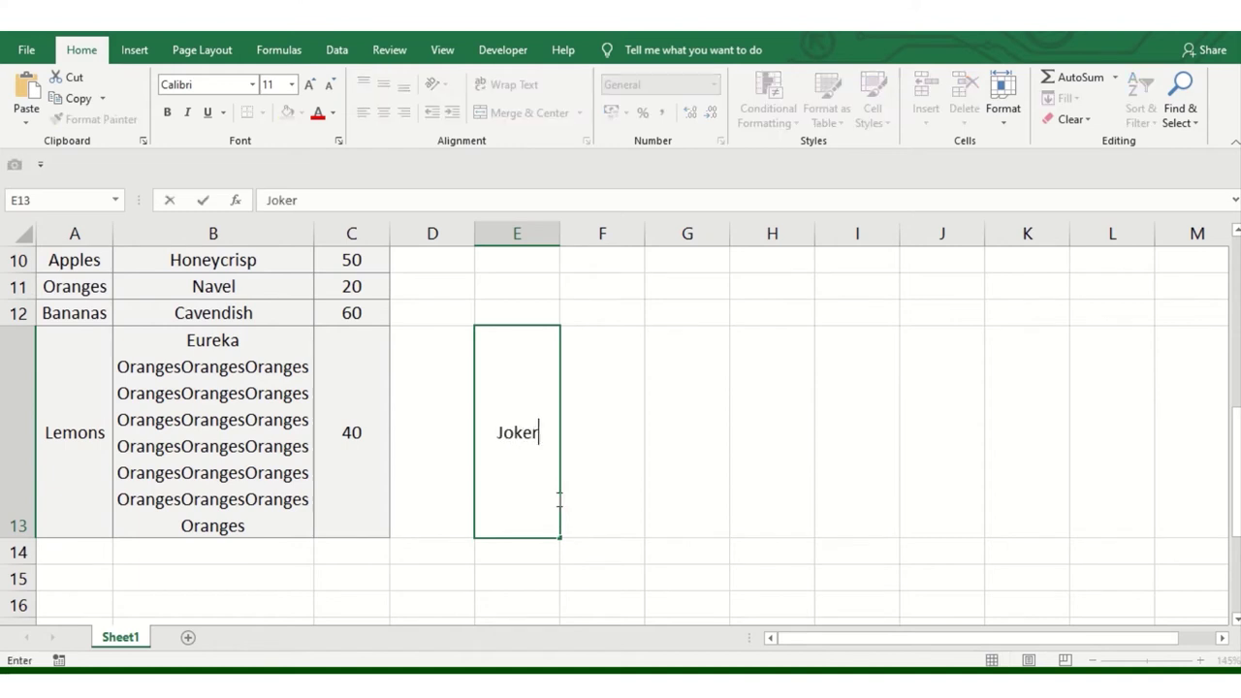
{"action": "key", "text": "Tab"}
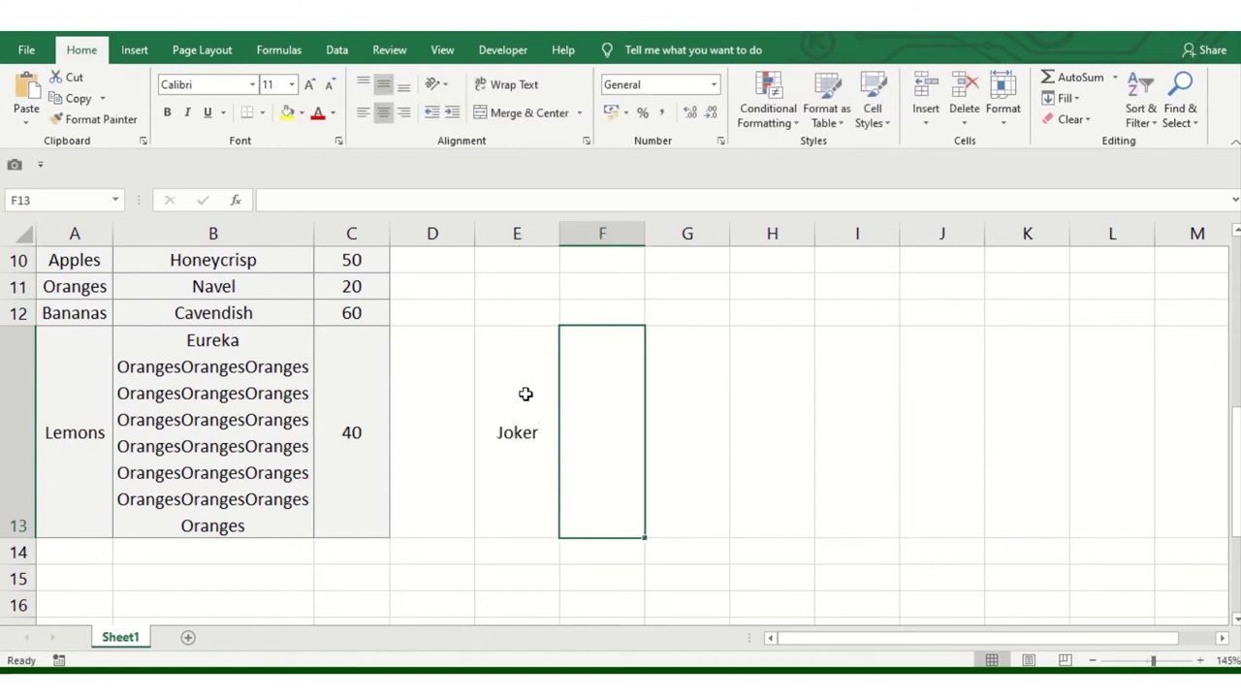
{"action": "left_click", "coordinate": [524, 391]}
{"action": "scroll", "coordinate": [552, 449], "scroll_direction": "up", "scroll_amount": 3}
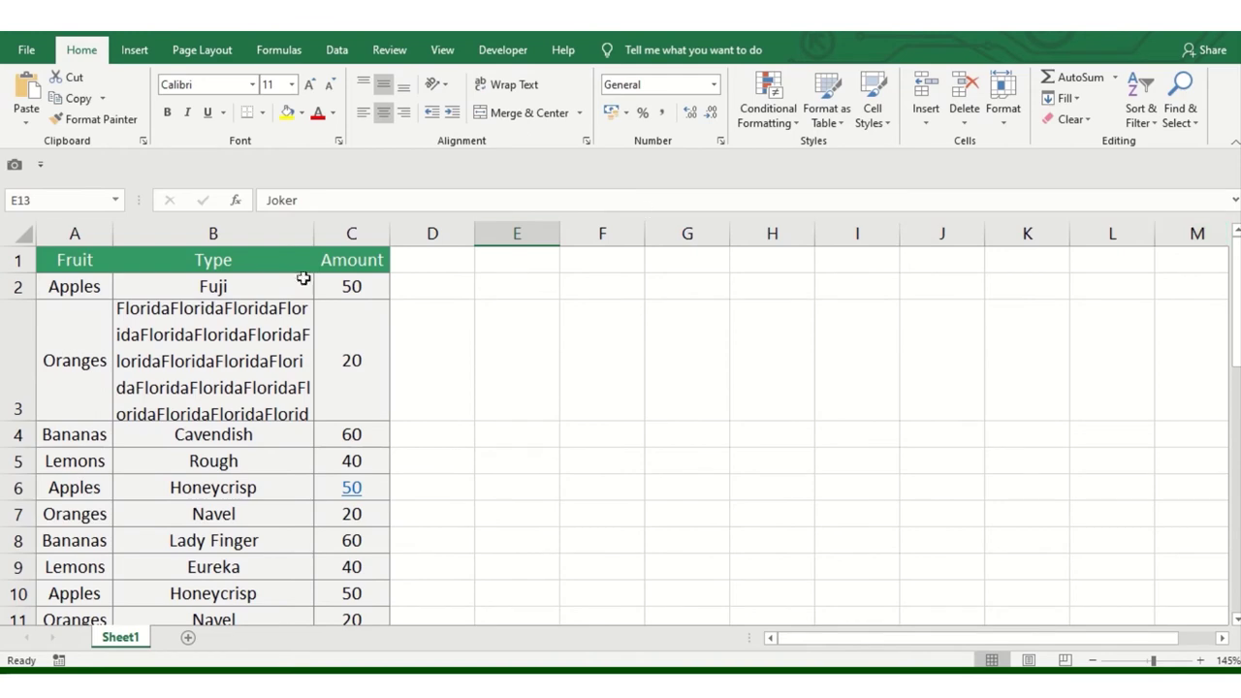
{"action": "left_click", "coordinate": [62, 257]}
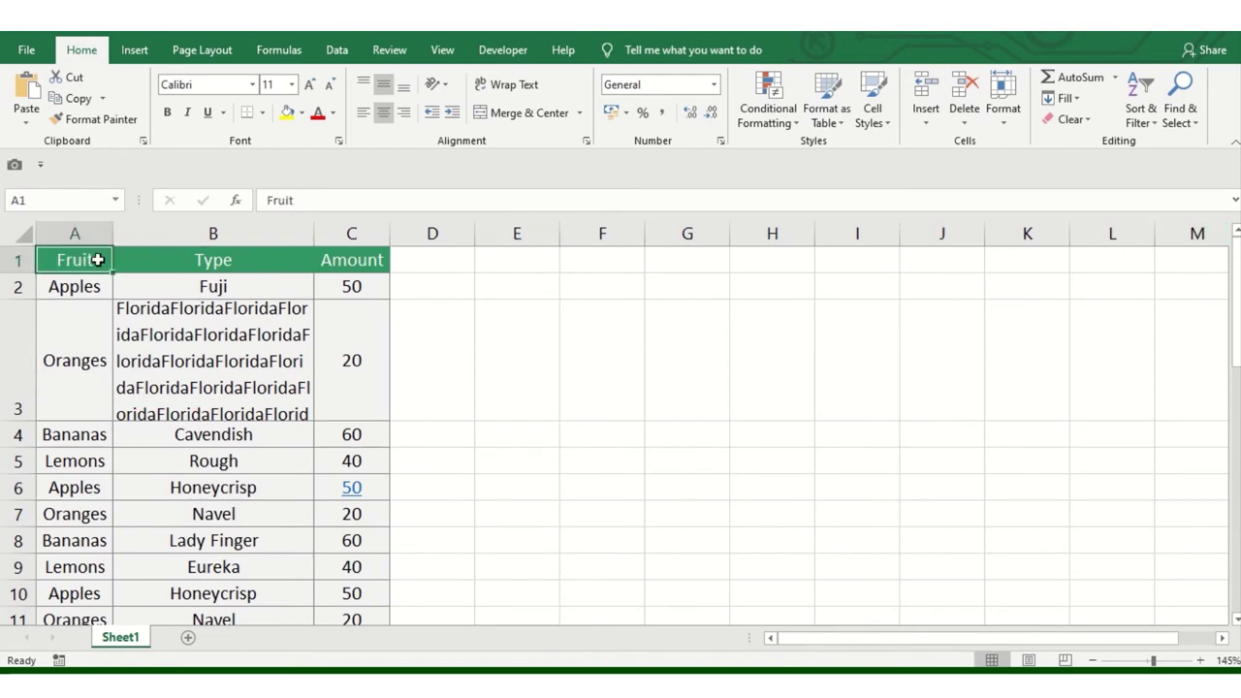
{"action": "left_click", "coordinate": [221, 254]}
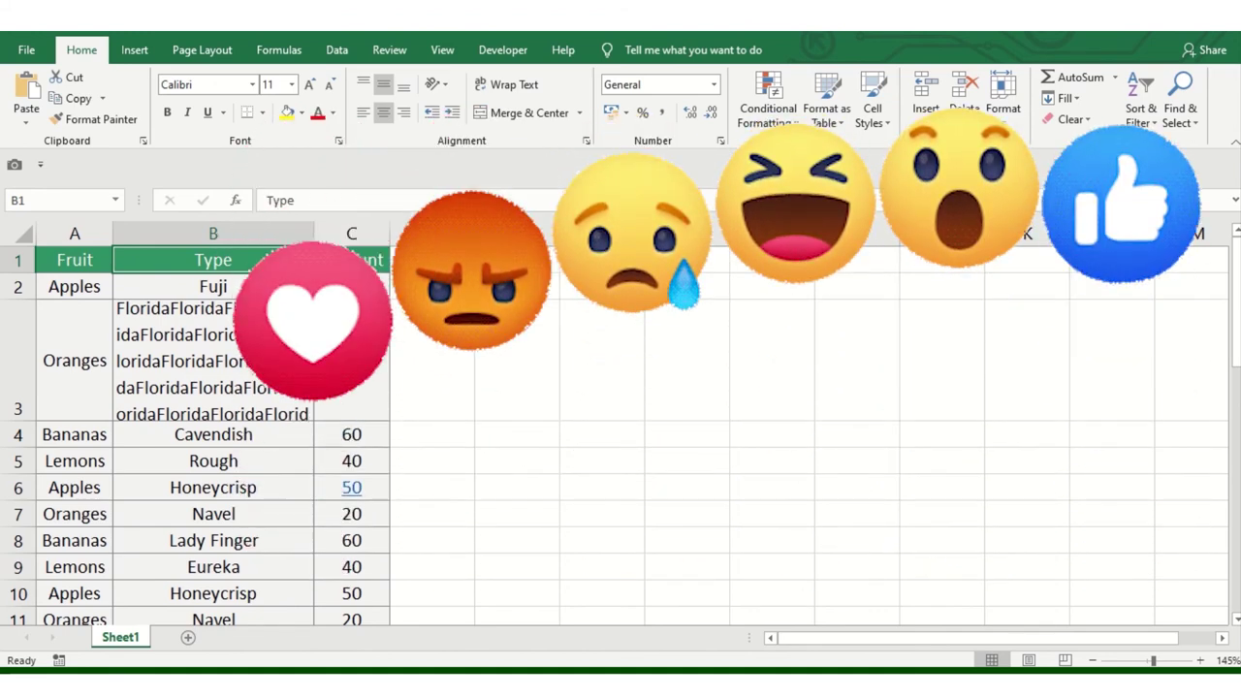
{"action": "key", "text": "Delete"}
{"action": "left_click", "coordinate": [351, 257]}
{"action": "key", "text": "Delete"}
{"action": "left_click", "coordinate": [310, 345]}
{"action": "left_click", "coordinate": [62, 260]}
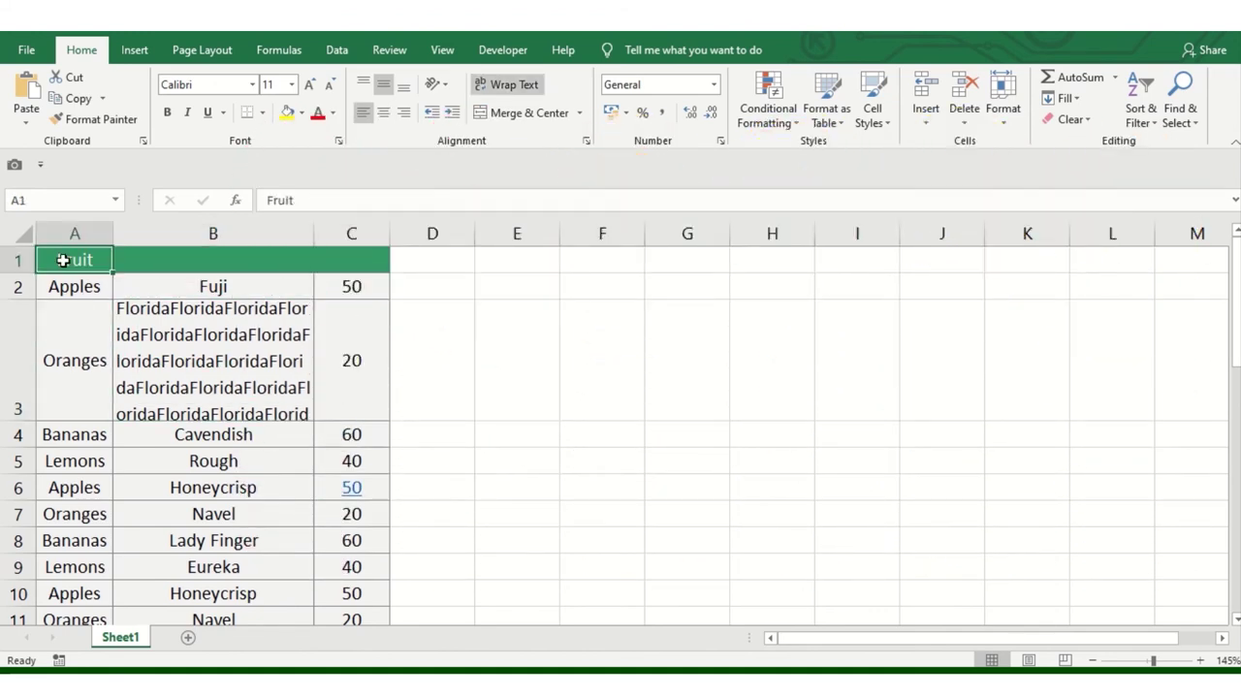
{"action": "left_click_drag", "start_coordinate": [71, 260], "coordinate": [365, 267]}
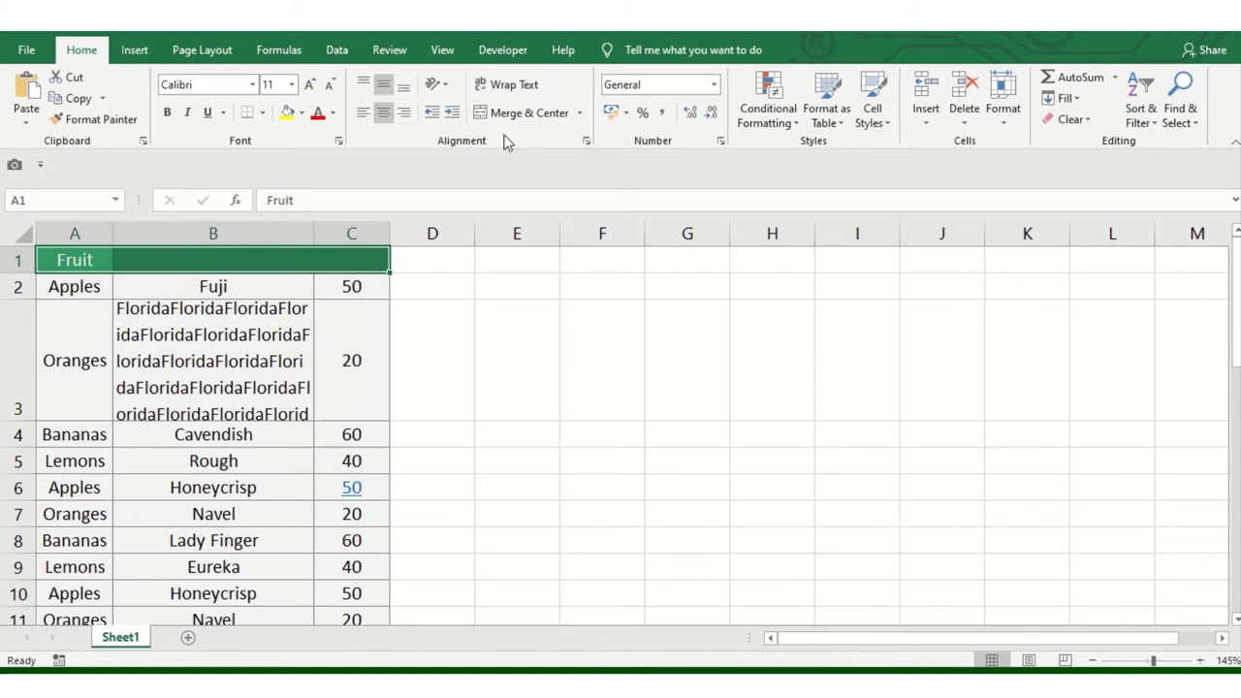
{"action": "left_click", "coordinate": [526, 115]}
{"action": "left_click", "coordinate": [517, 260]}
{"action": "left_click", "coordinate": [351, 434]}
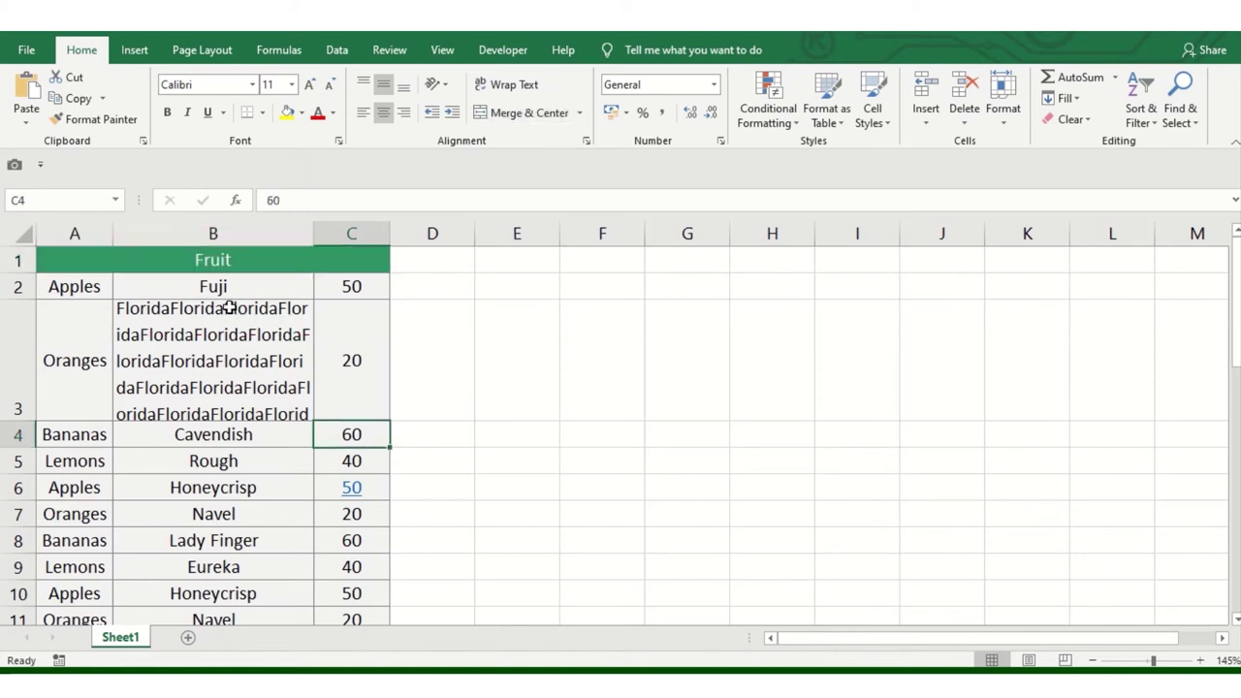
{"action": "left_click", "coordinate": [252, 263]}
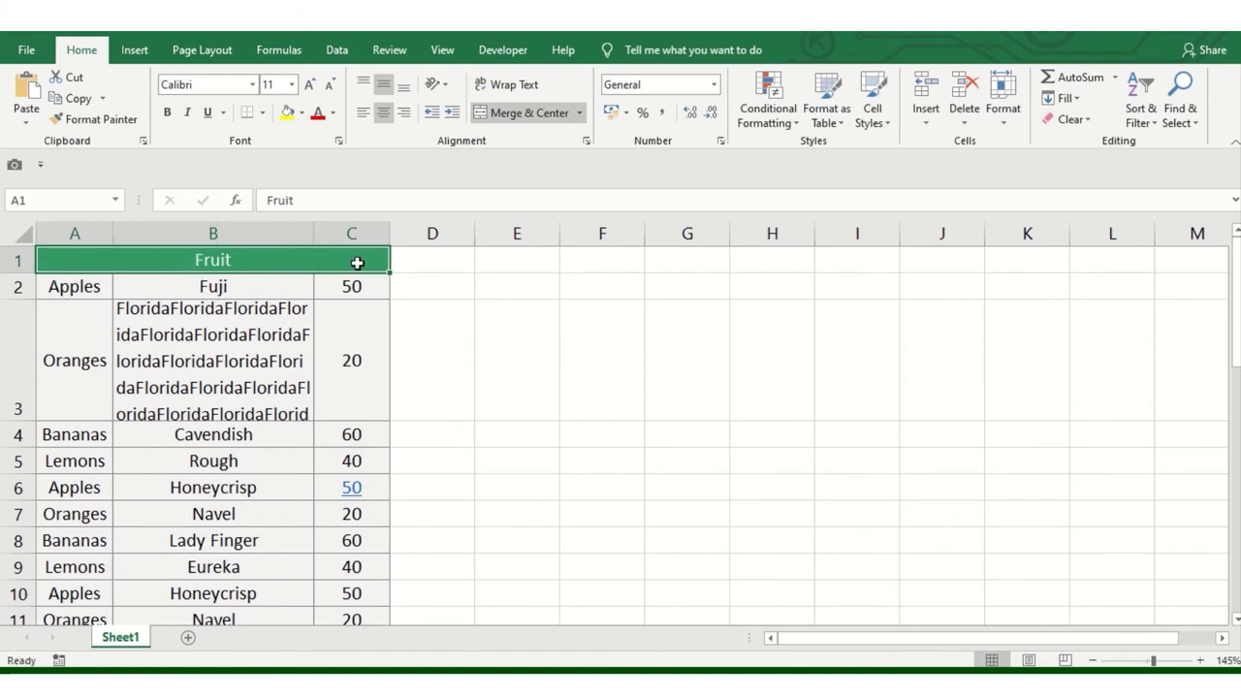
{"action": "left_click", "coordinate": [438, 262]}
{"action": "left_click", "coordinate": [514, 260]}
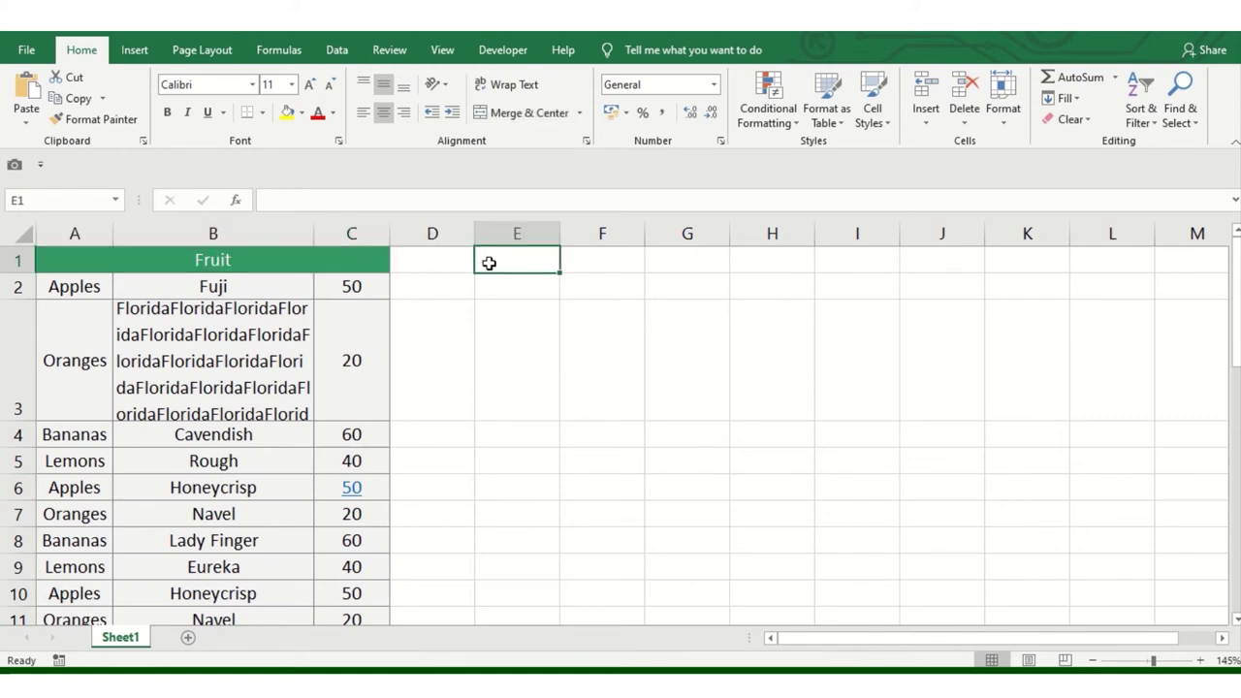
{"action": "left_click", "coordinate": [109, 263], "text": "shift"}
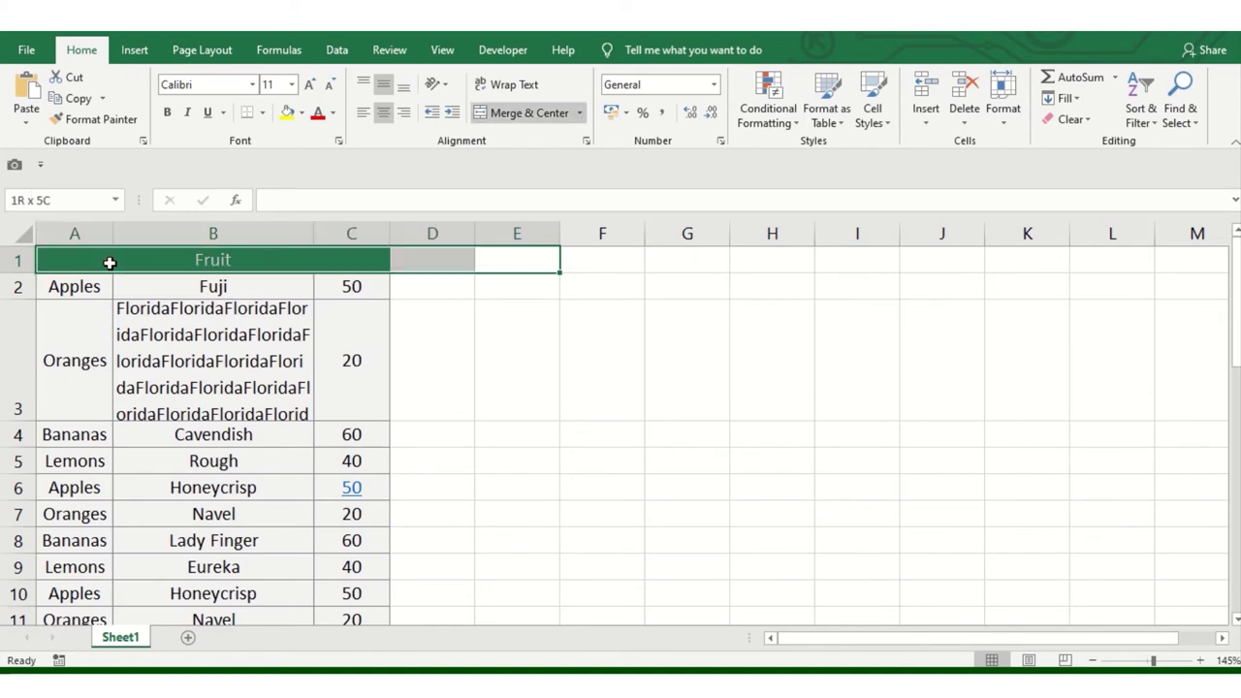
{"action": "left_click", "coordinate": [532, 113]}
{"action": "left_click", "coordinate": [532, 113]}
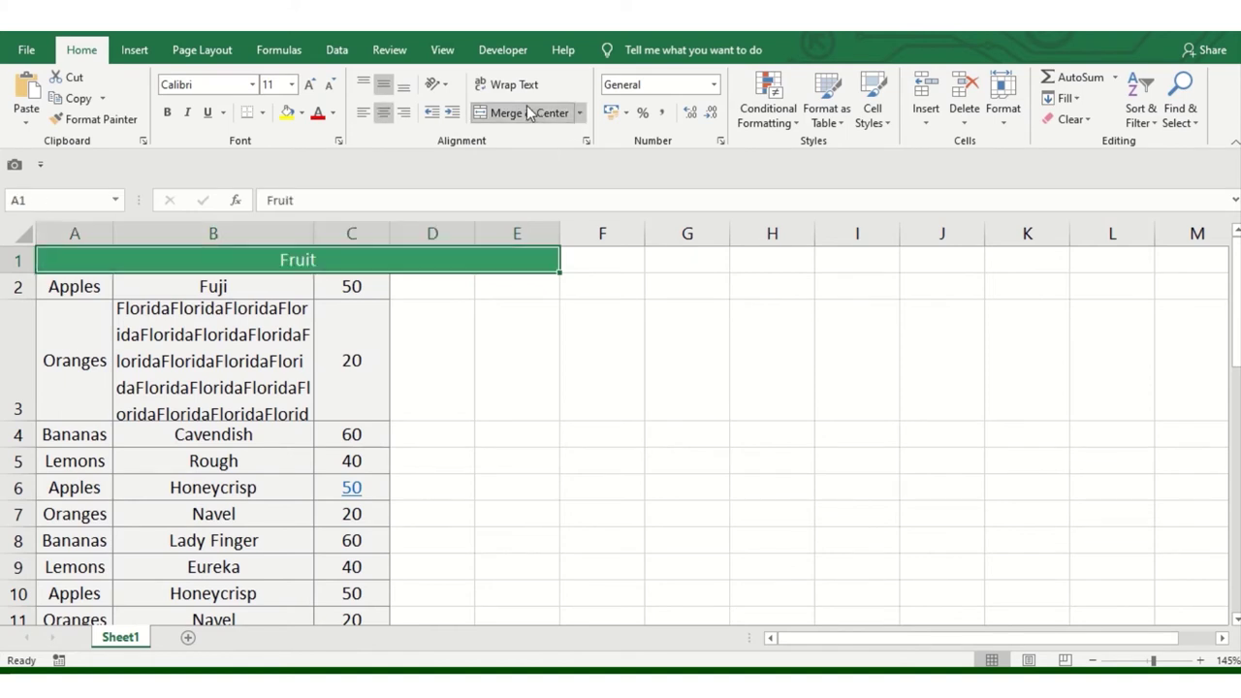
{"action": "left_click", "coordinate": [497, 327]}
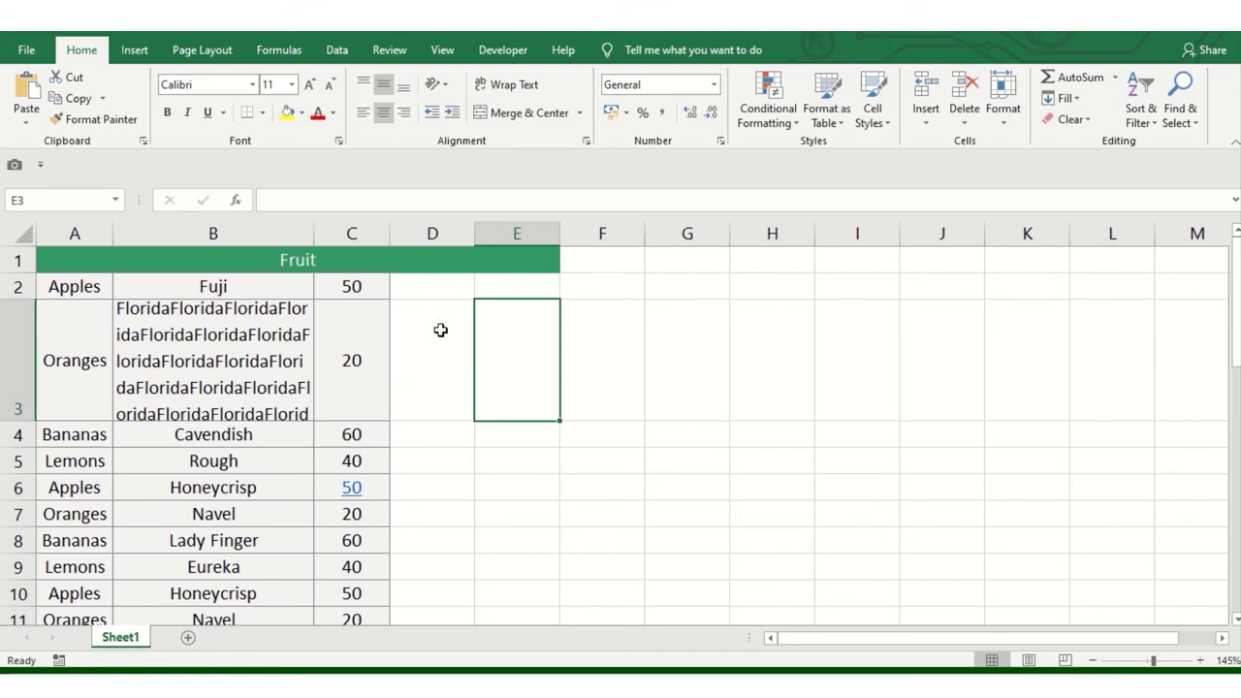
{"action": "left_click", "coordinate": [446, 330]}
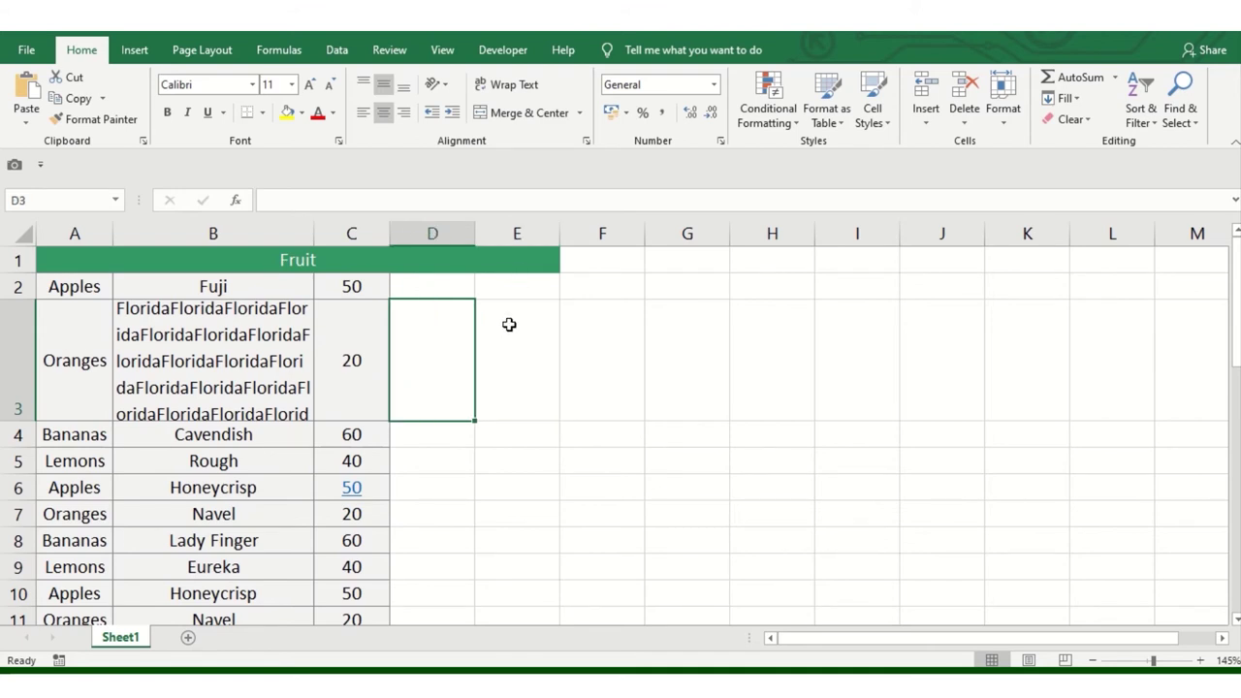
{"action": "left_click", "coordinate": [510, 324]}
{"action": "left_click_drag", "start_coordinate": [452, 343], "coordinate": [490, 343]}
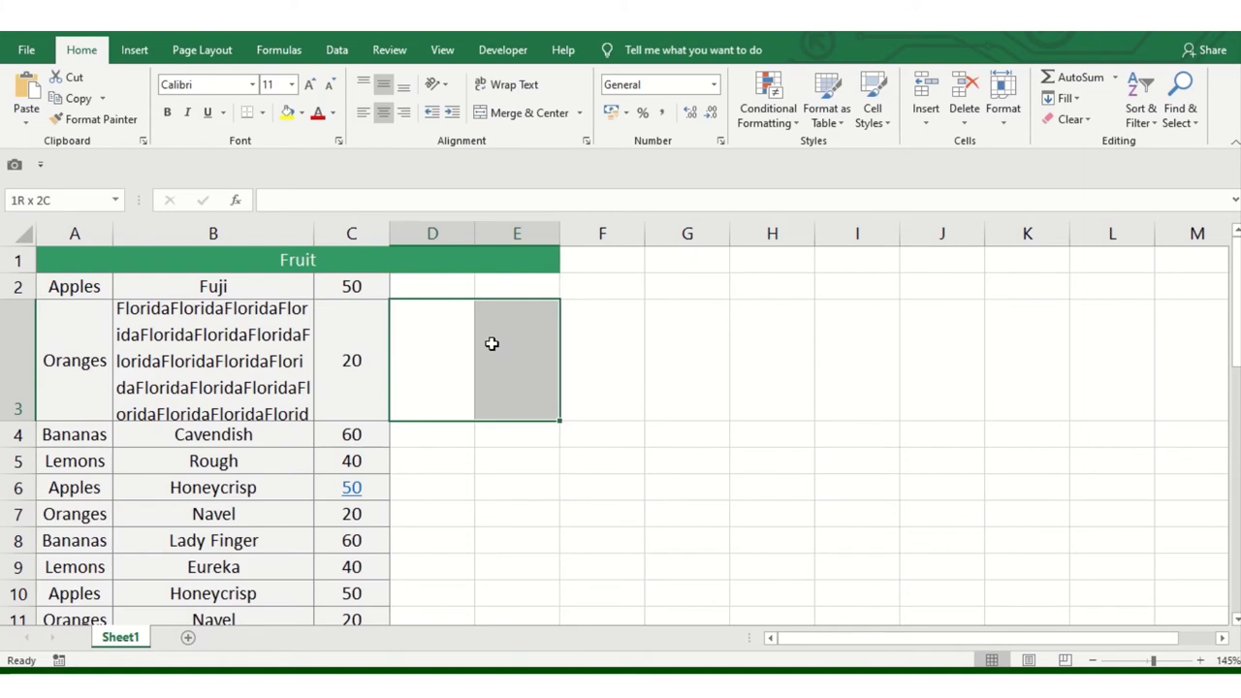
{"action": "left_click", "coordinate": [530, 113]}
{"action": "left_click", "coordinate": [531, 114]}
{"action": "left_click", "coordinate": [731, 377]}
{"action": "left_click", "coordinate": [476, 334]}
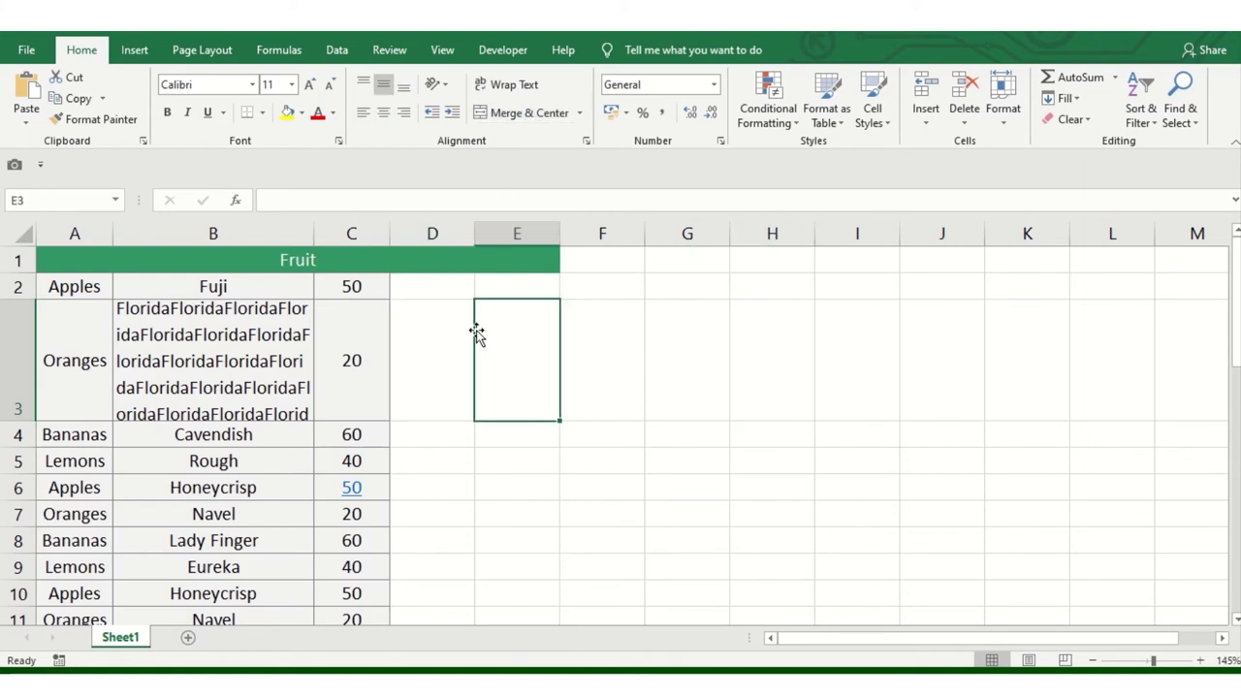
{"action": "left_click", "coordinate": [421, 291]}
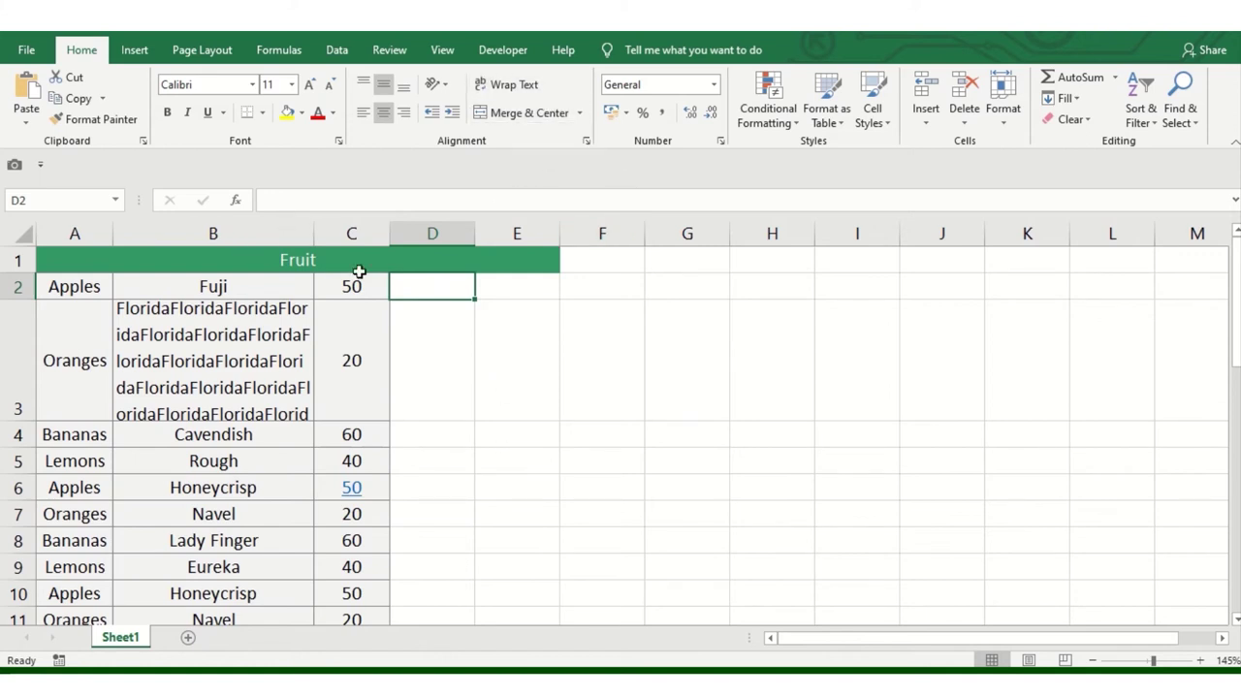
{"action": "left_click", "coordinate": [384, 377]}
{"action": "left_click", "coordinate": [407, 512]}
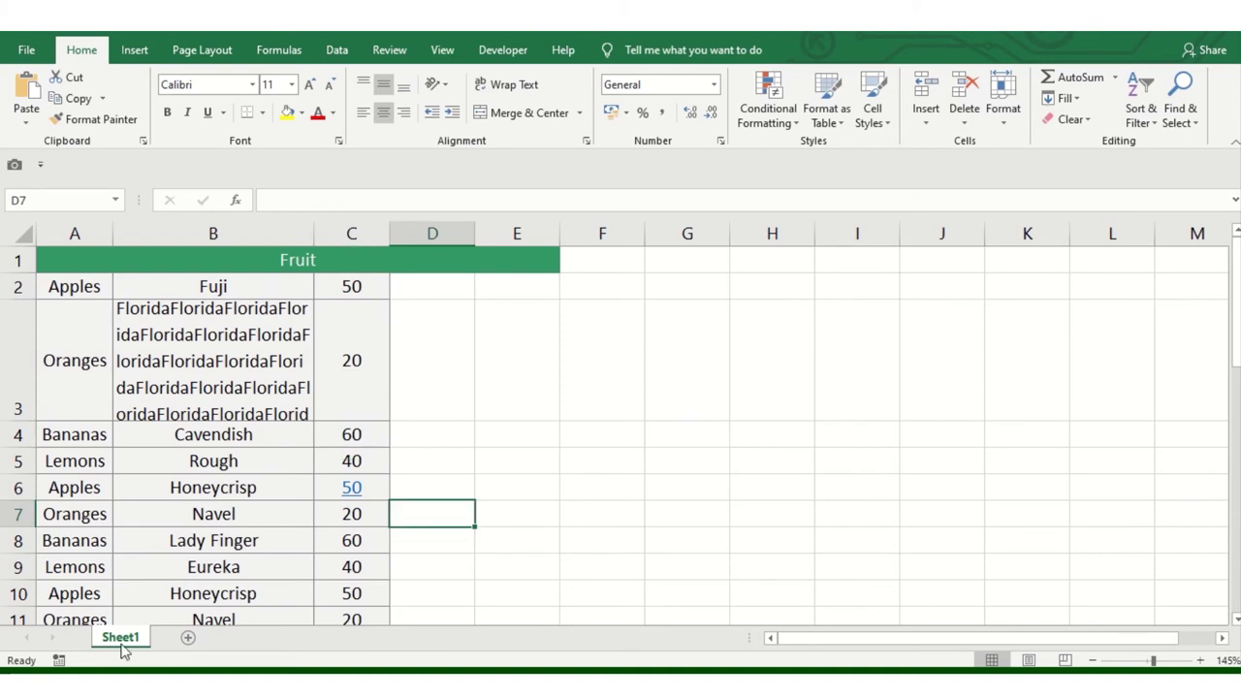
{"action": "left_click", "coordinate": [639, 356]}
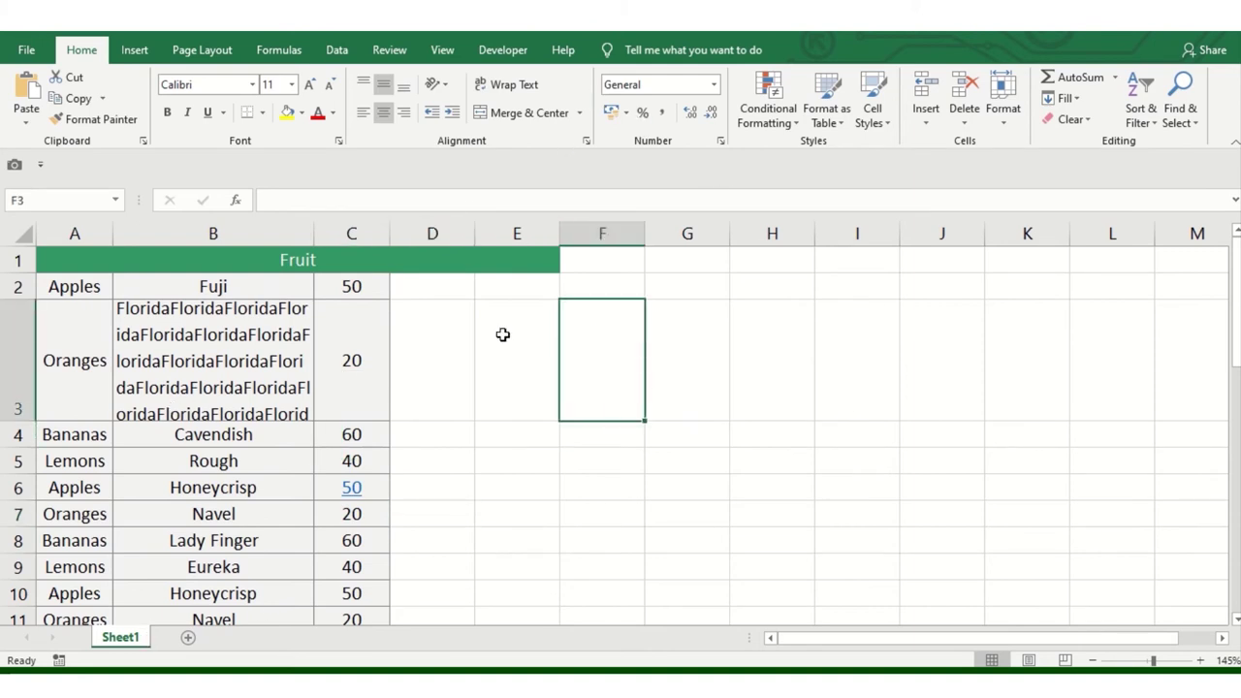
{"action": "left_click", "coordinate": [379, 341]}
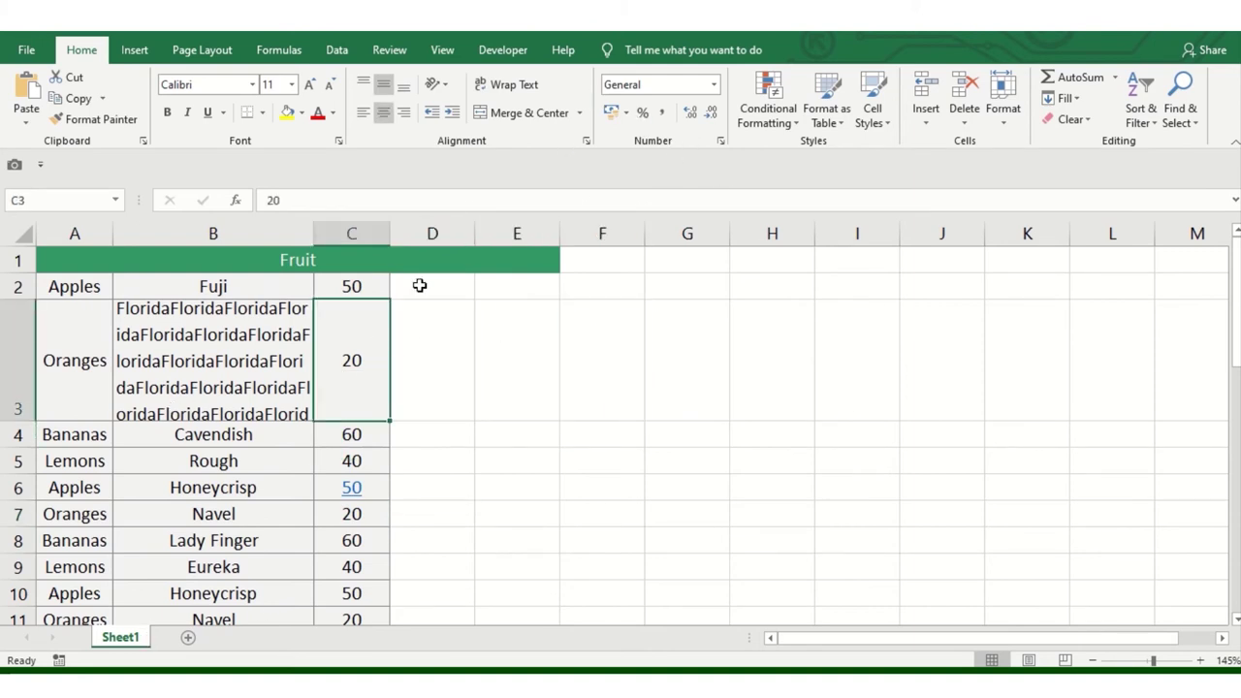
{"action": "key", "text": "ctrl+z"}
{"action": "key", "text": "ctrl+z"}
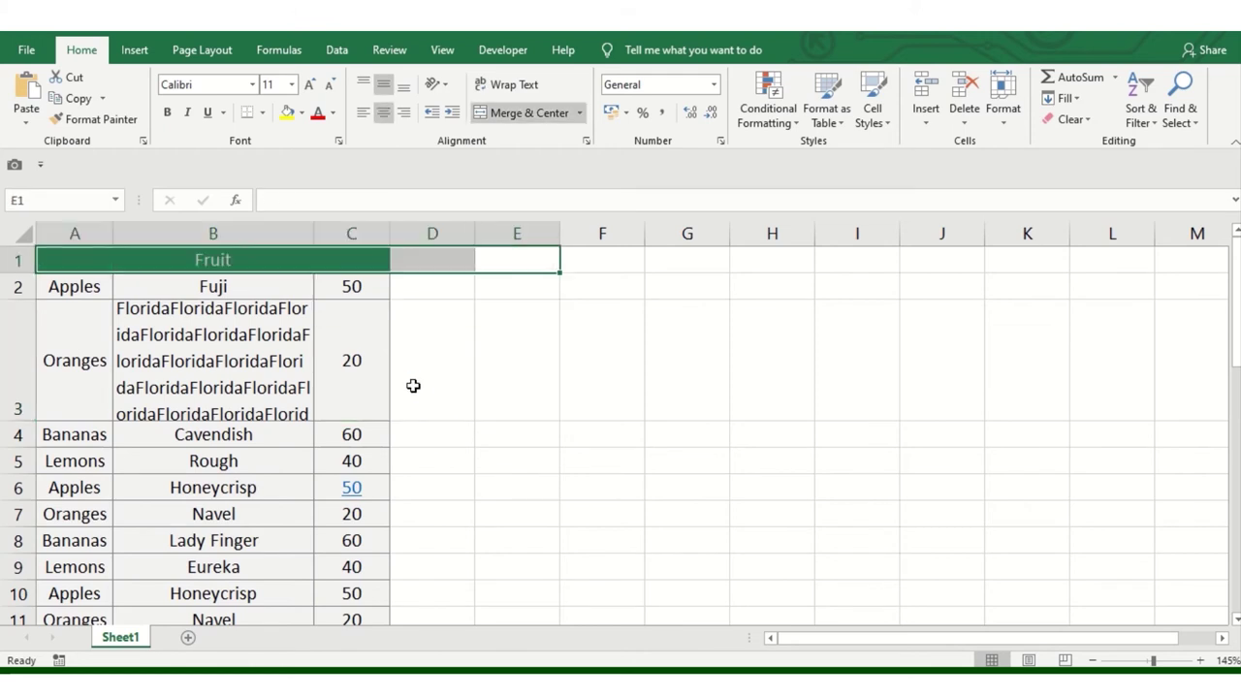
{"action": "key", "text": "ctrl+z"}
{"action": "key", "text": "ctrl+z"}
{"action": "key", "text": "ctrl+z"}
{"action": "left_click", "coordinate": [366, 337]}
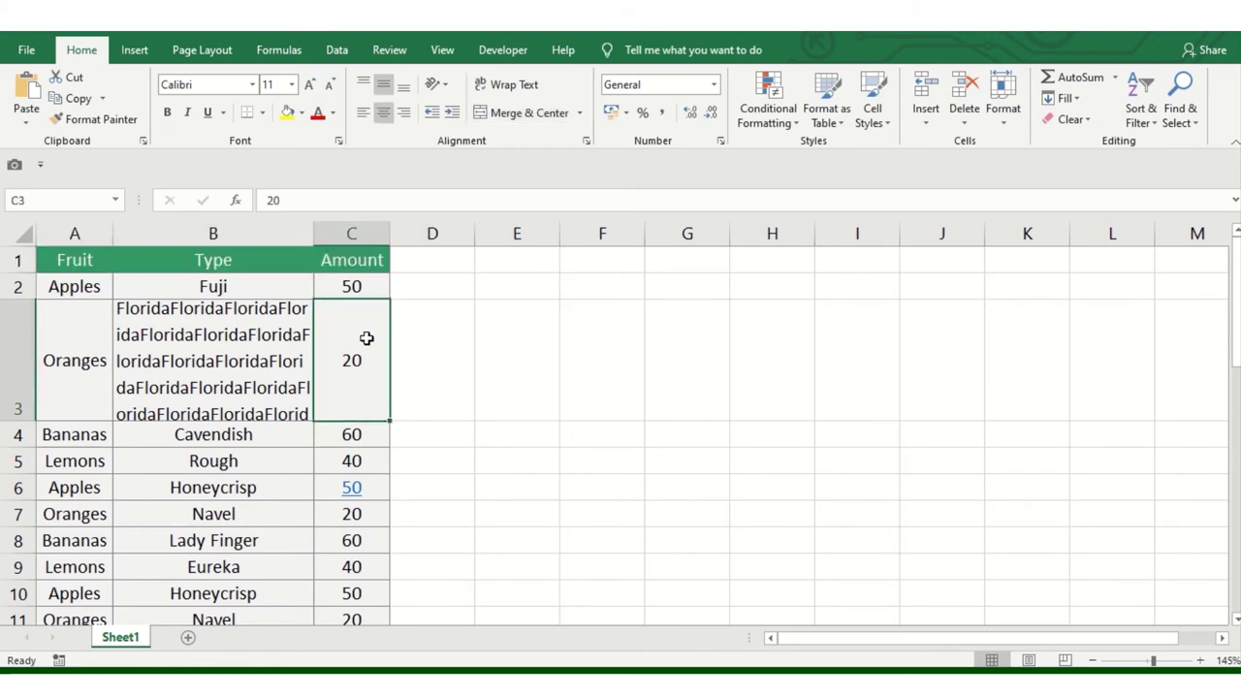
{"action": "left_click", "coordinate": [373, 291]}
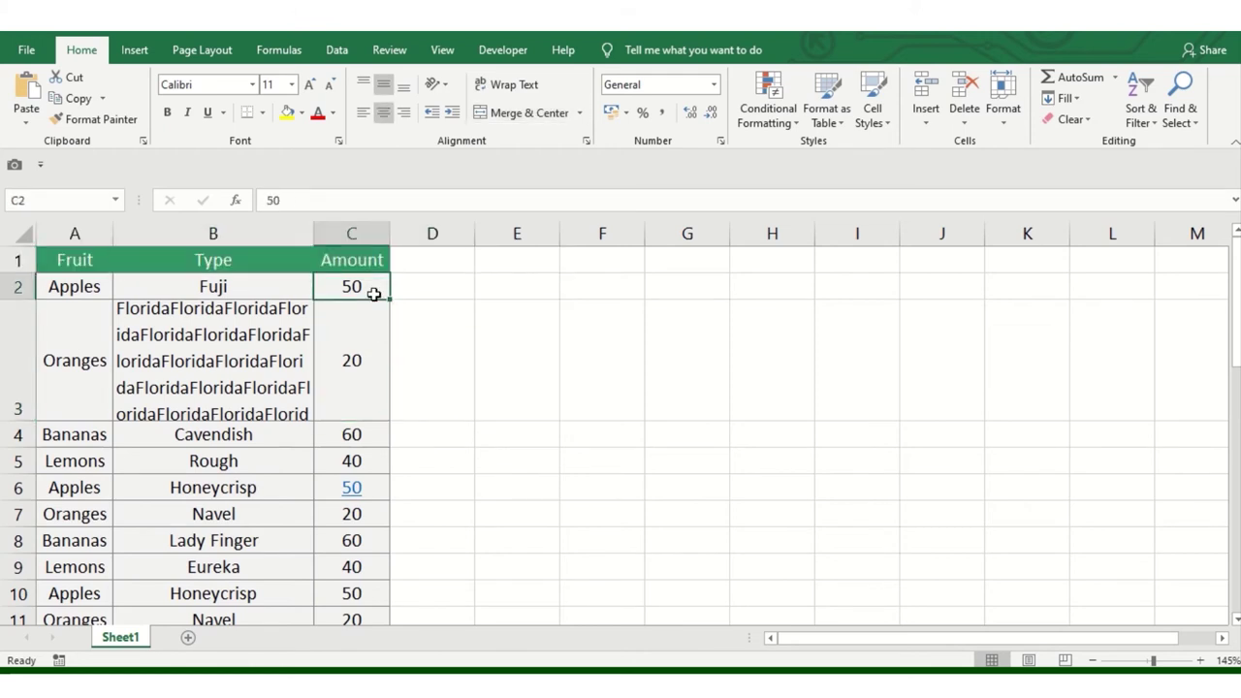
Select the Amount column and apply Number, then Currency format, showing ₹ 50.00
{"action": "left_click", "coordinate": [714, 86]}
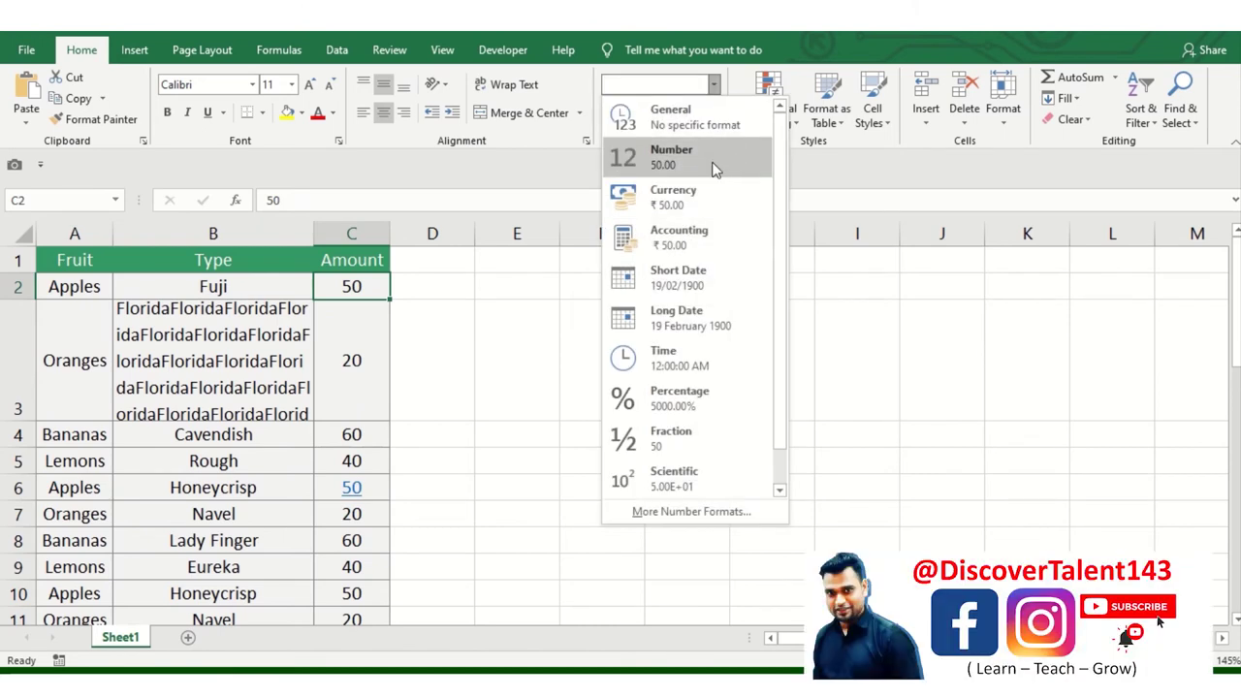
{"action": "left_click", "coordinate": [329, 347]}
{"action": "left_click", "coordinate": [354, 235]}
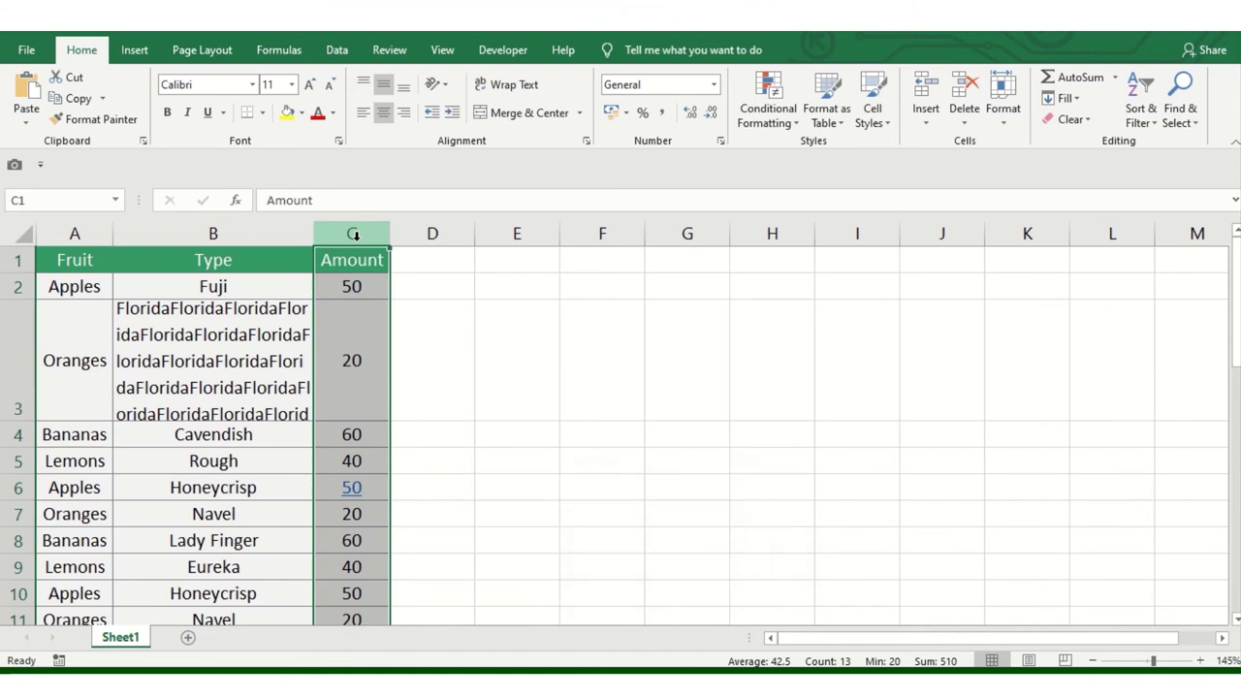
{"action": "left_click", "coordinate": [714, 84]}
{"action": "left_click", "coordinate": [709, 173]}
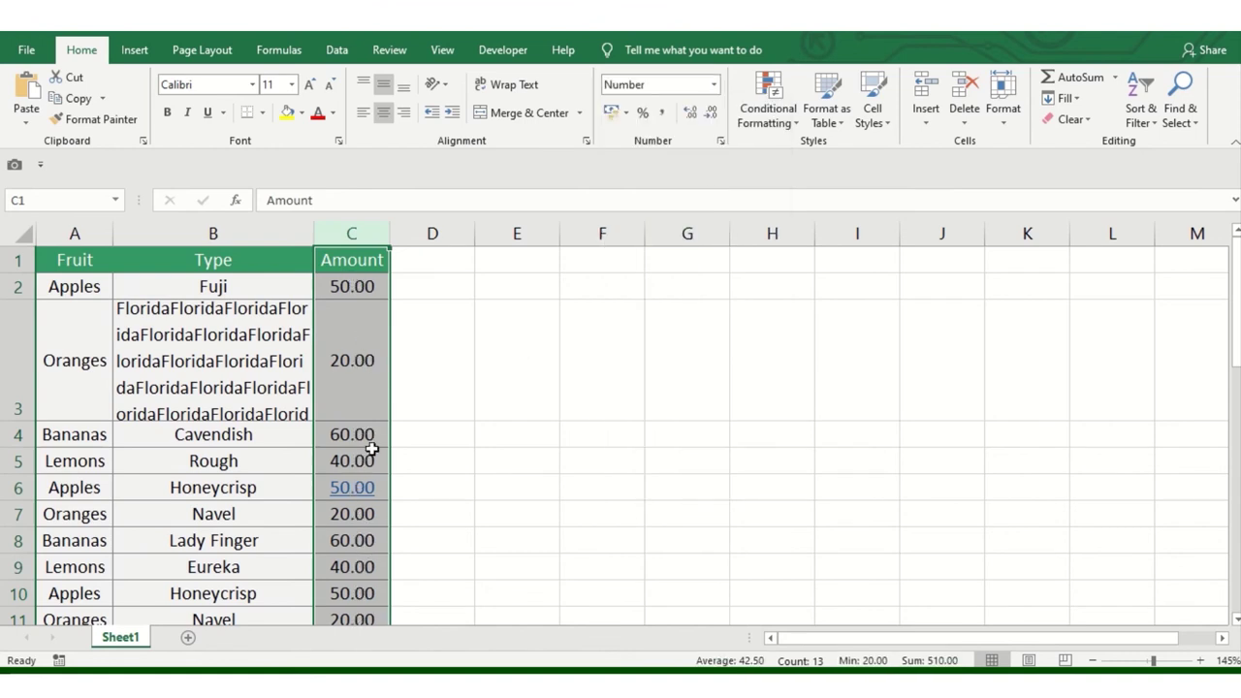
{"action": "left_click", "coordinate": [714, 85]}
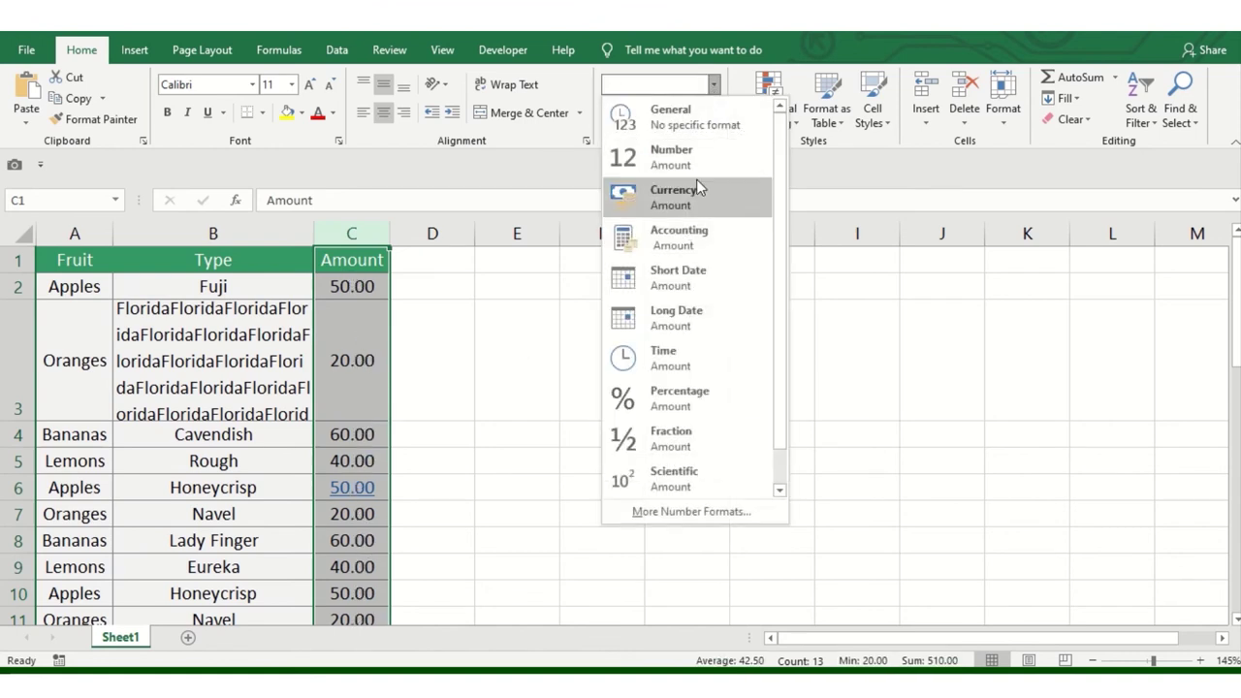
{"action": "left_click", "coordinate": [684, 201]}
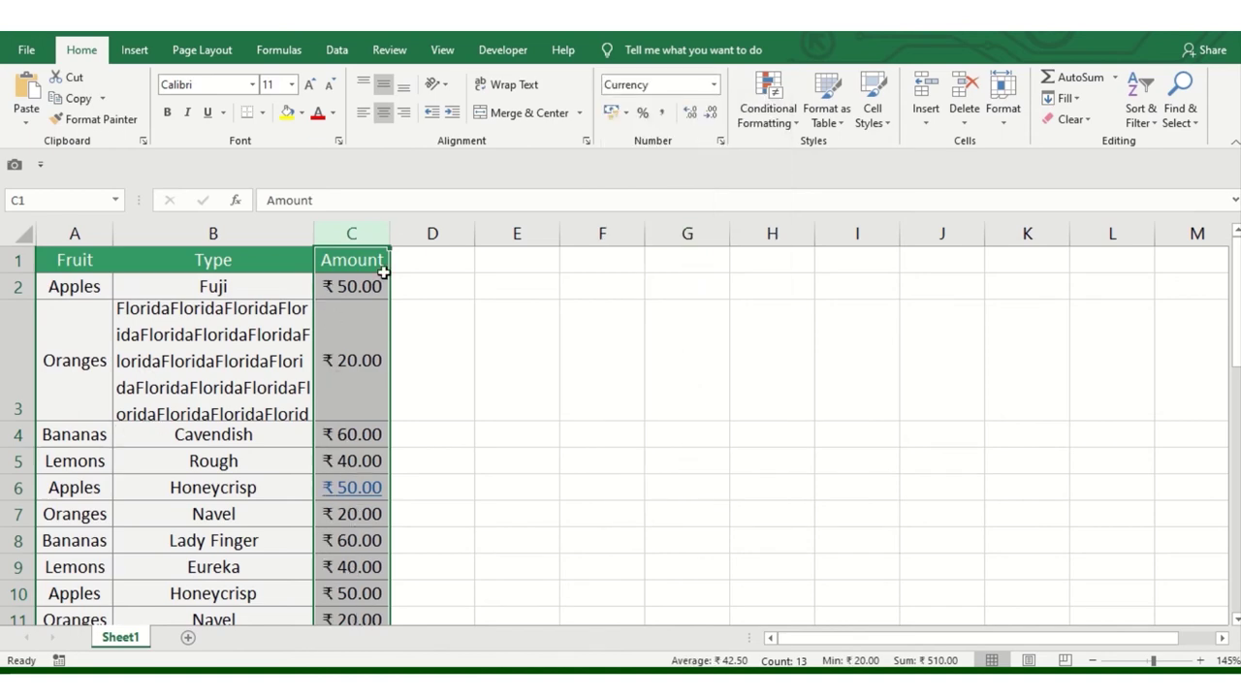
{"action": "scroll", "coordinate": [371, 354], "scroll_direction": "up", "scroll_amount": 4, "text": "ctrl"}
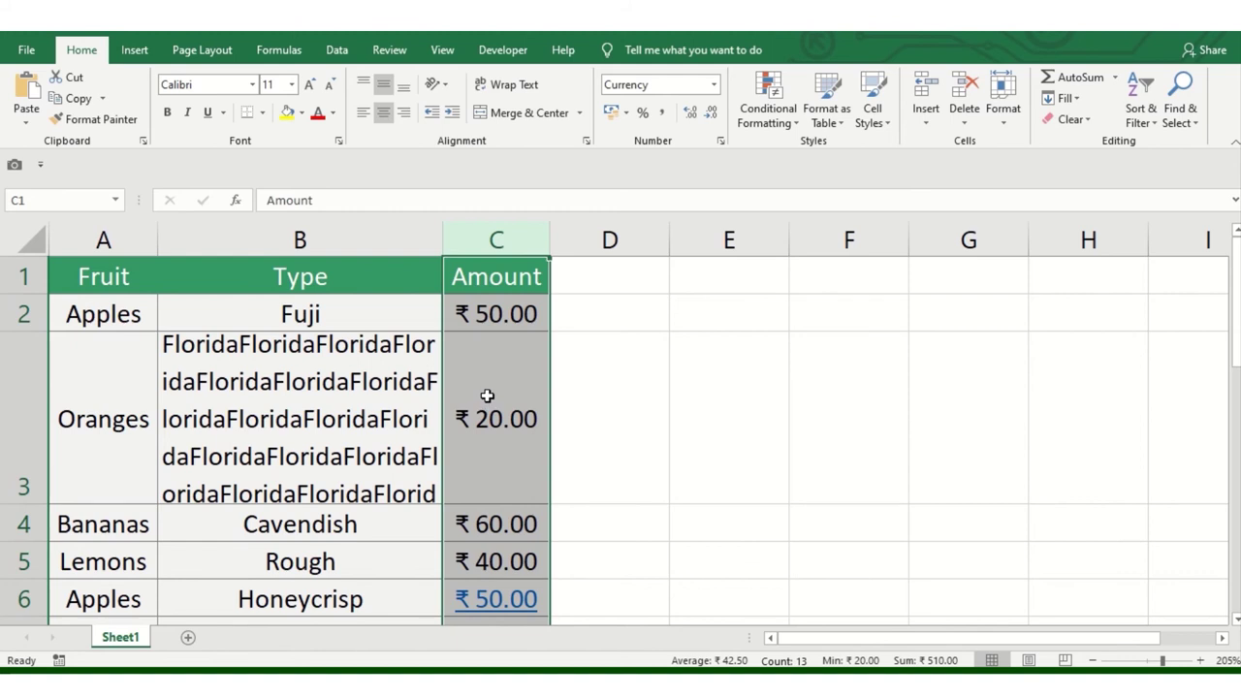
Apply the Accounting number format to the Amount column
{"action": "scroll", "coordinate": [487, 396], "scroll_direction": "down", "scroll_amount": 1, "text": "ctrl"}
{"action": "scroll", "coordinate": [469, 374], "scroll_direction": "down", "scroll_amount": 1, "text": "ctrl"}
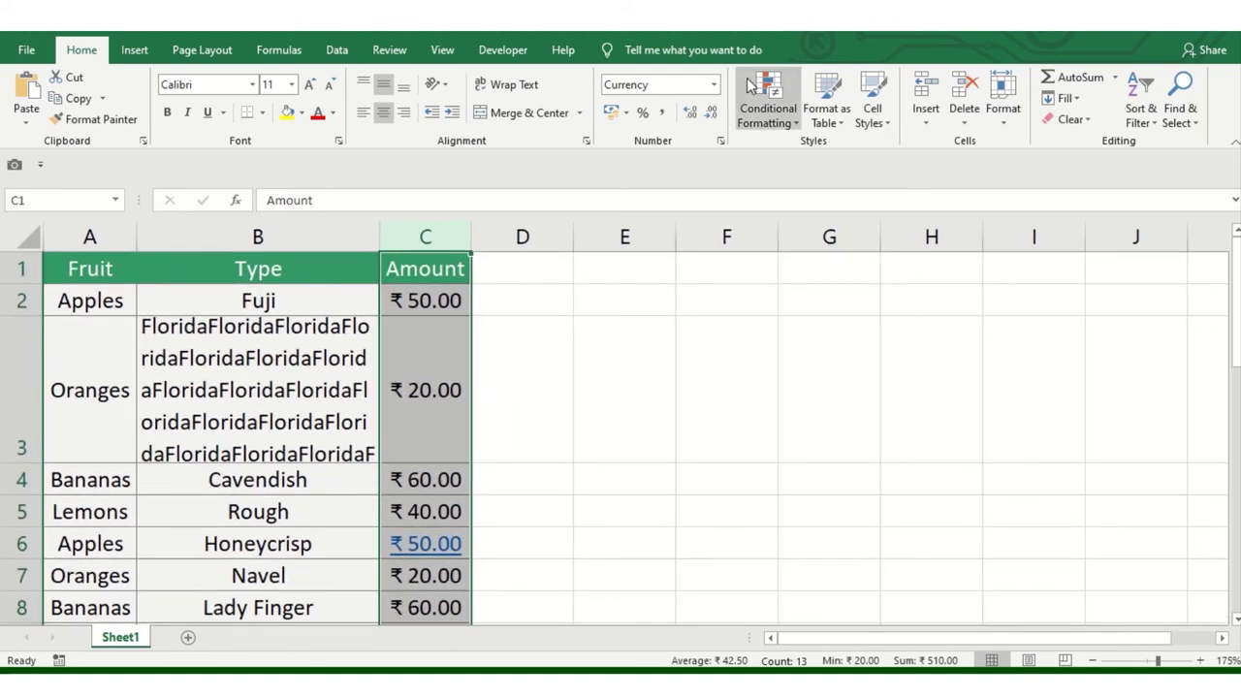
{"action": "left_click", "coordinate": [713, 87]}
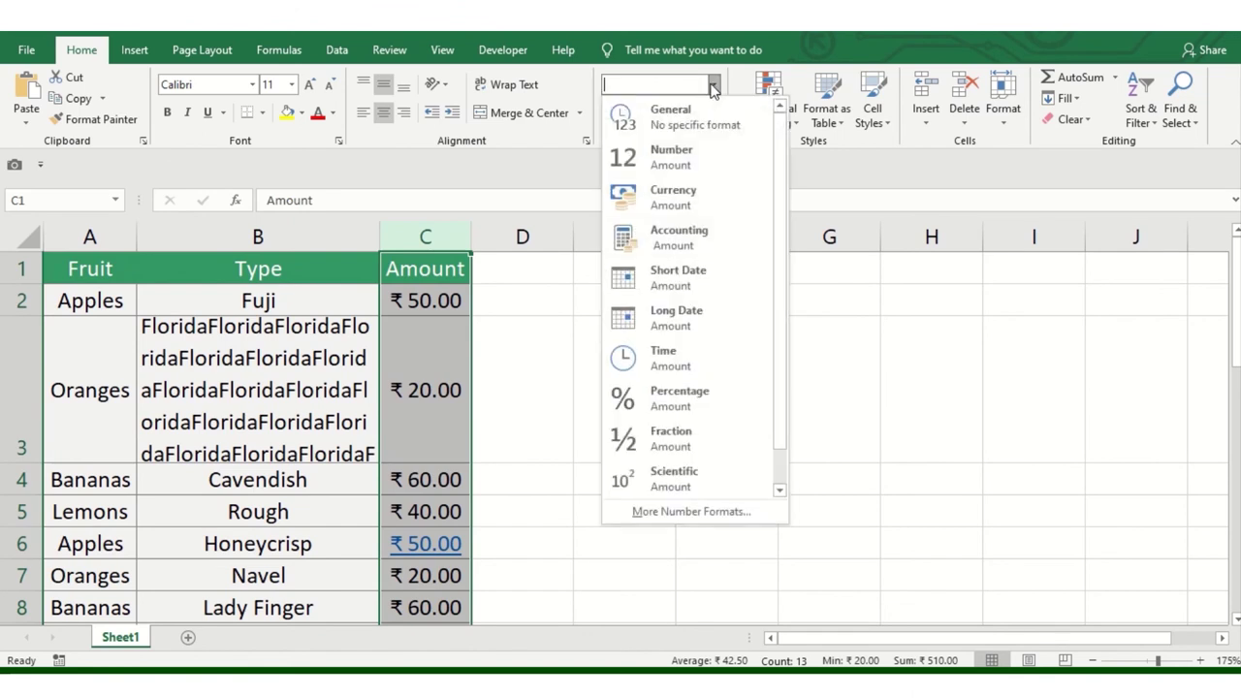
{"action": "left_click", "coordinate": [729, 248]}
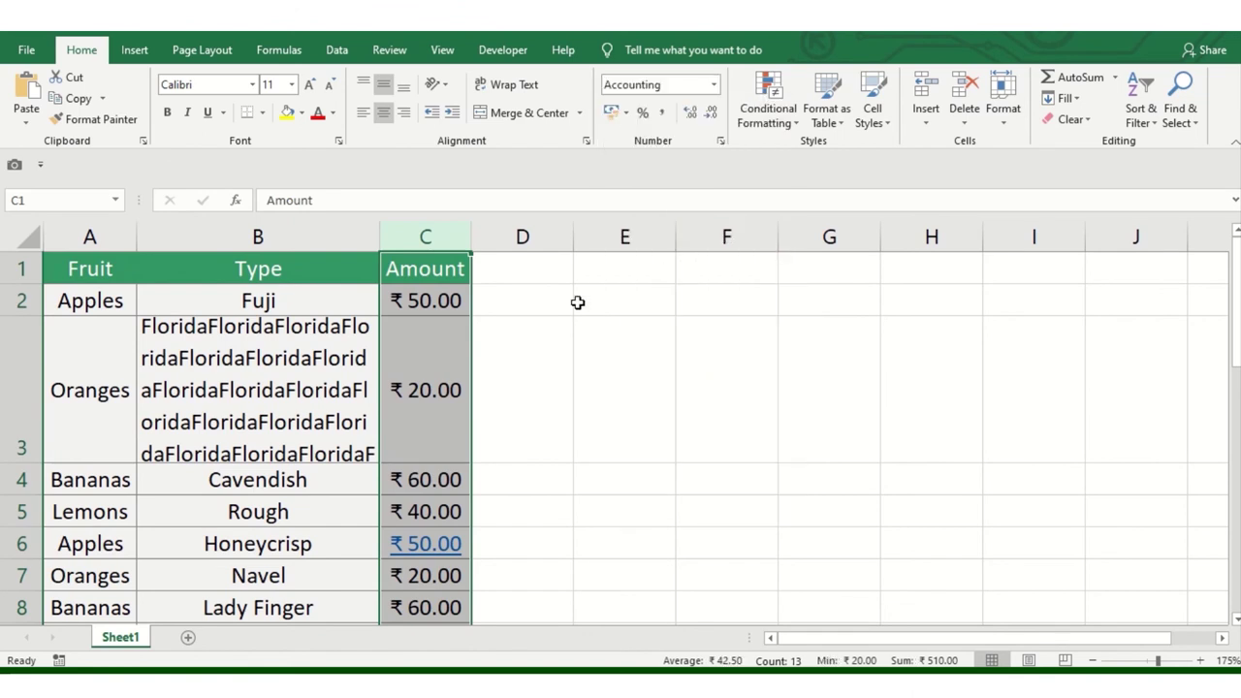
Switch the Amount column to Percentage format, showing 5000.00% and 2000.00%
{"action": "left_click", "coordinate": [287, 334]}
{"action": "left_click", "coordinate": [456, 236]}
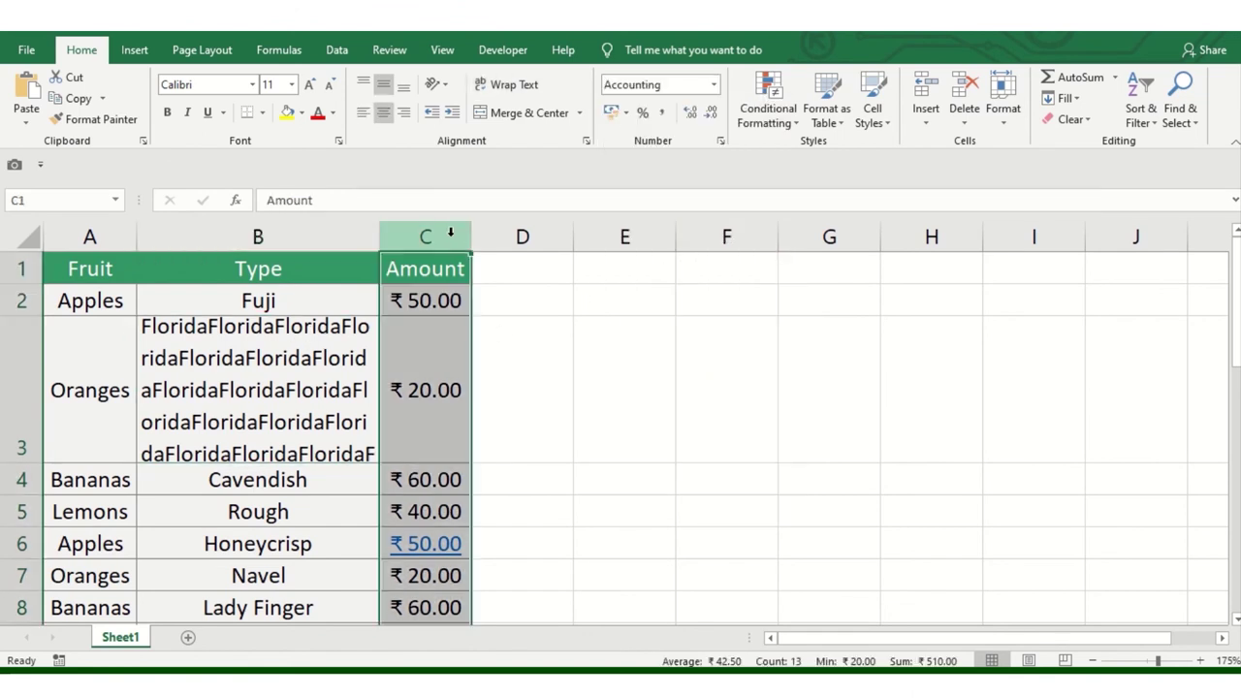
{"action": "left_click", "coordinate": [714, 86]}
{"action": "left_click", "coordinate": [715, 85]}
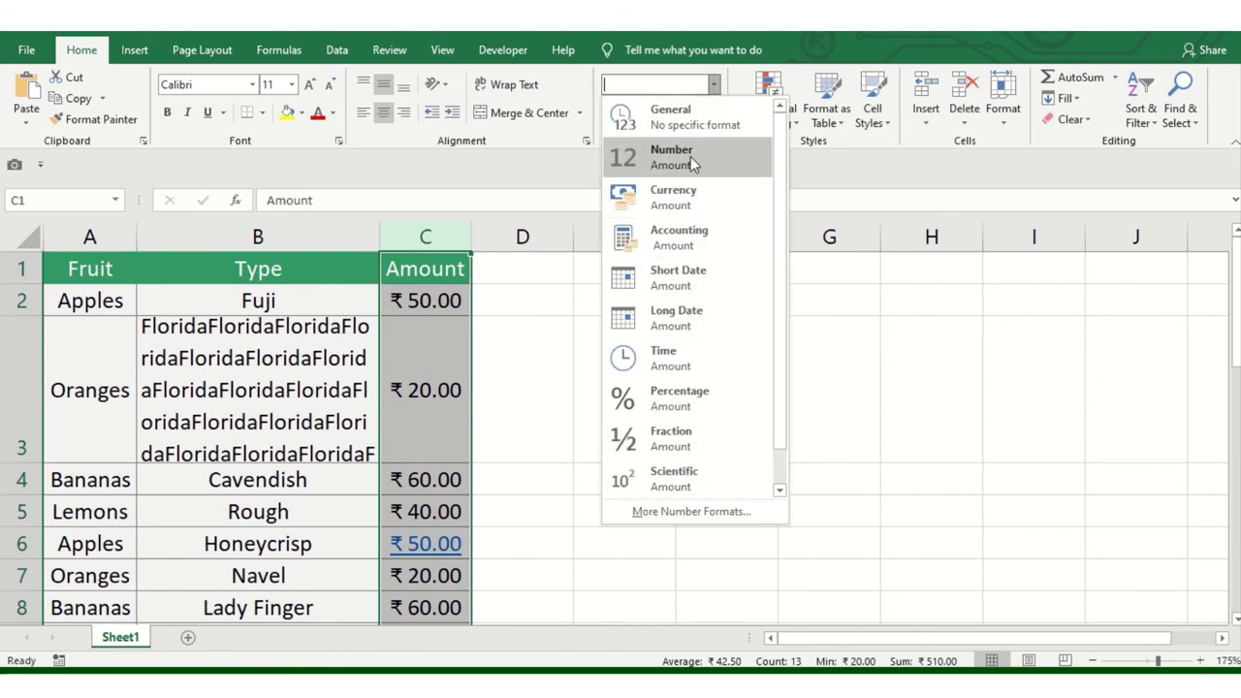
{"action": "left_click", "coordinate": [692, 397]}
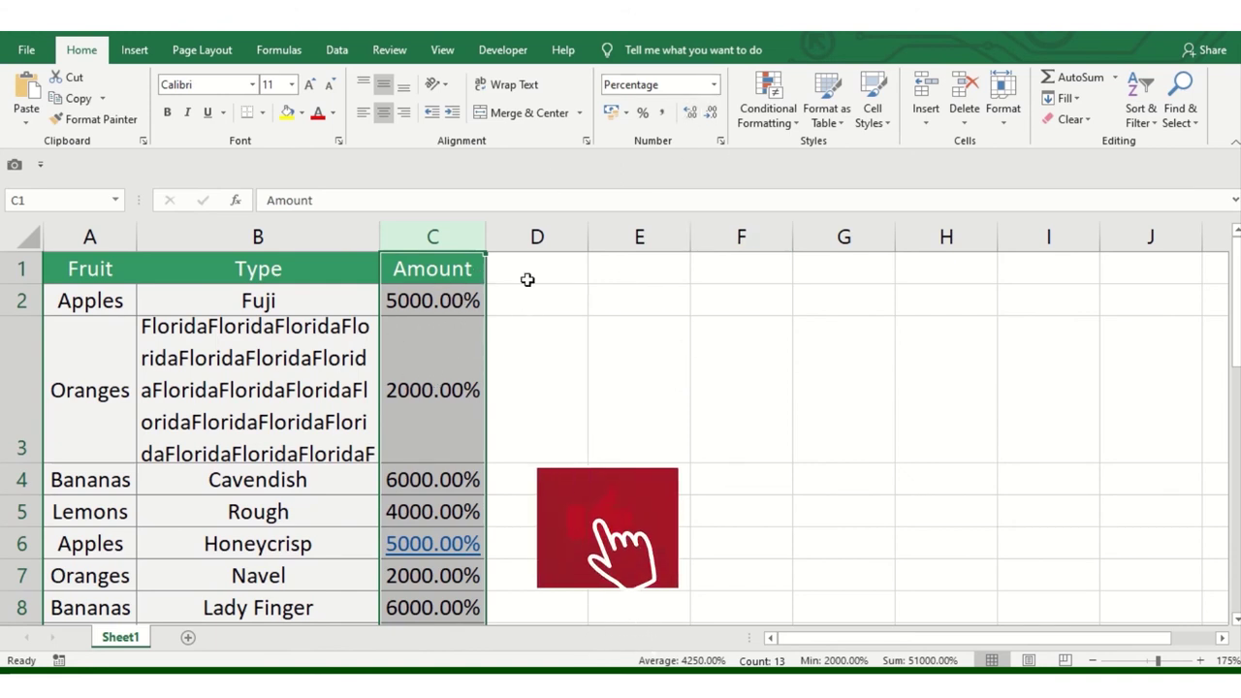
Adjust the percentage decimals down and up, then apply Comma Style so values read 50.00
{"action": "left_click", "coordinate": [711, 116]}
{"action": "left_click", "coordinate": [711, 117]}
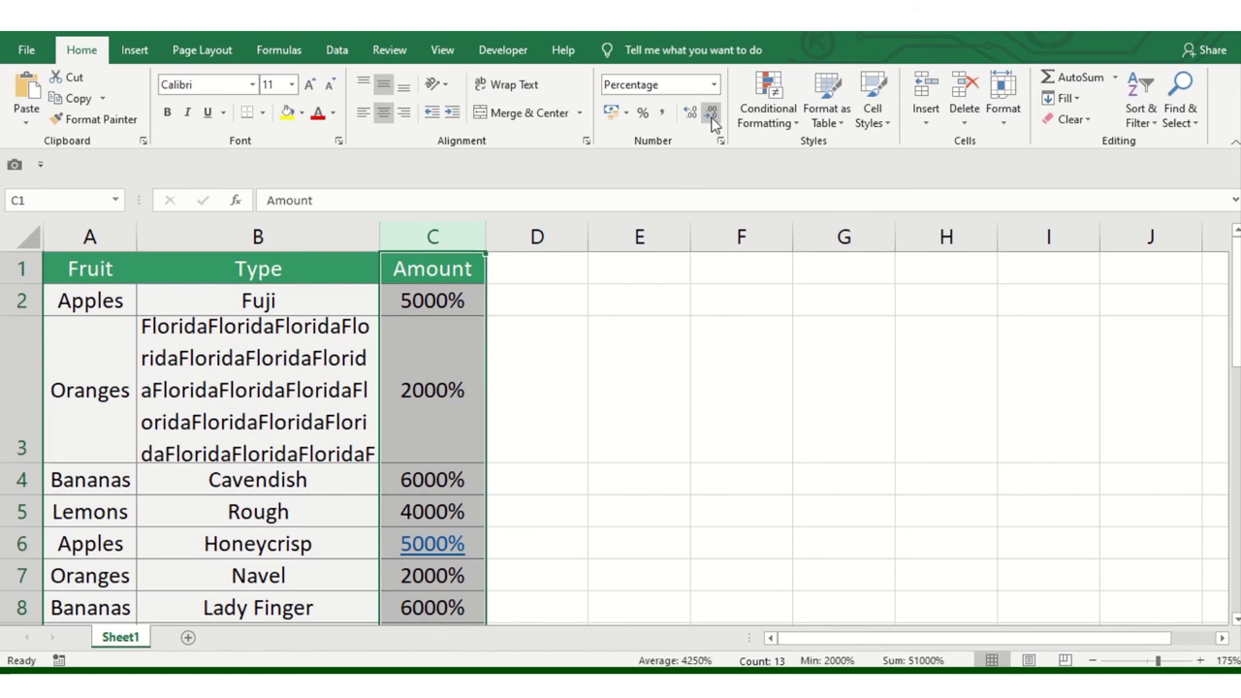
{"action": "left_click", "coordinate": [691, 112]}
{"action": "left_click", "coordinate": [692, 112]}
{"action": "left_click", "coordinate": [691, 113]}
{"action": "left_click", "coordinate": [691, 113]}
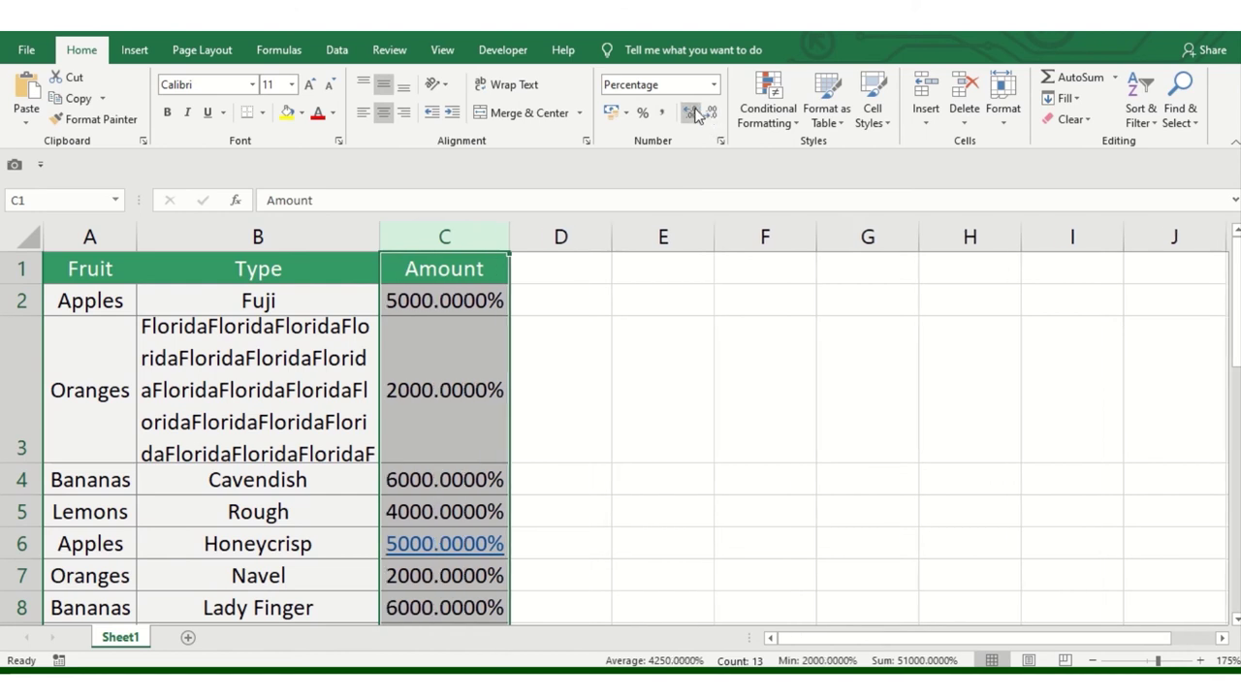
{"action": "left_click", "coordinate": [691, 113]}
{"action": "left_click", "coordinate": [691, 113]}
{"action": "left_click", "coordinate": [694, 113]}
{"action": "left_click", "coordinate": [694, 114]}
{"action": "left_click", "coordinate": [694, 114]}
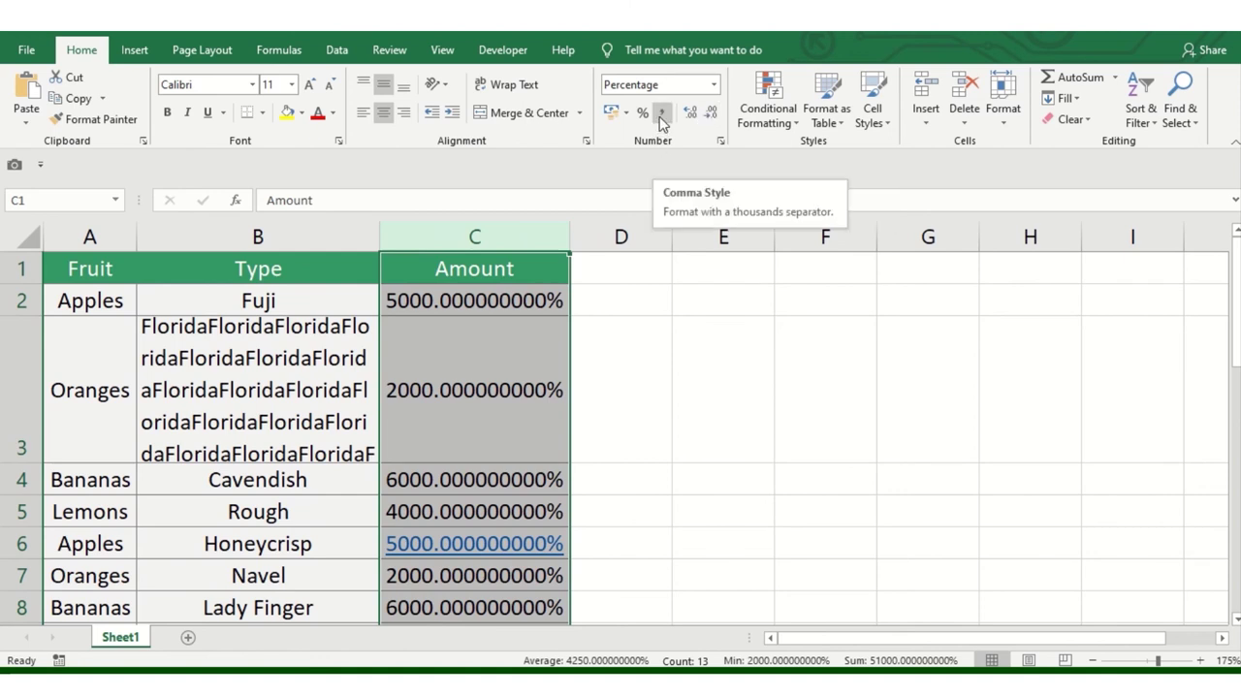
{"action": "left_click", "coordinate": [662, 115]}
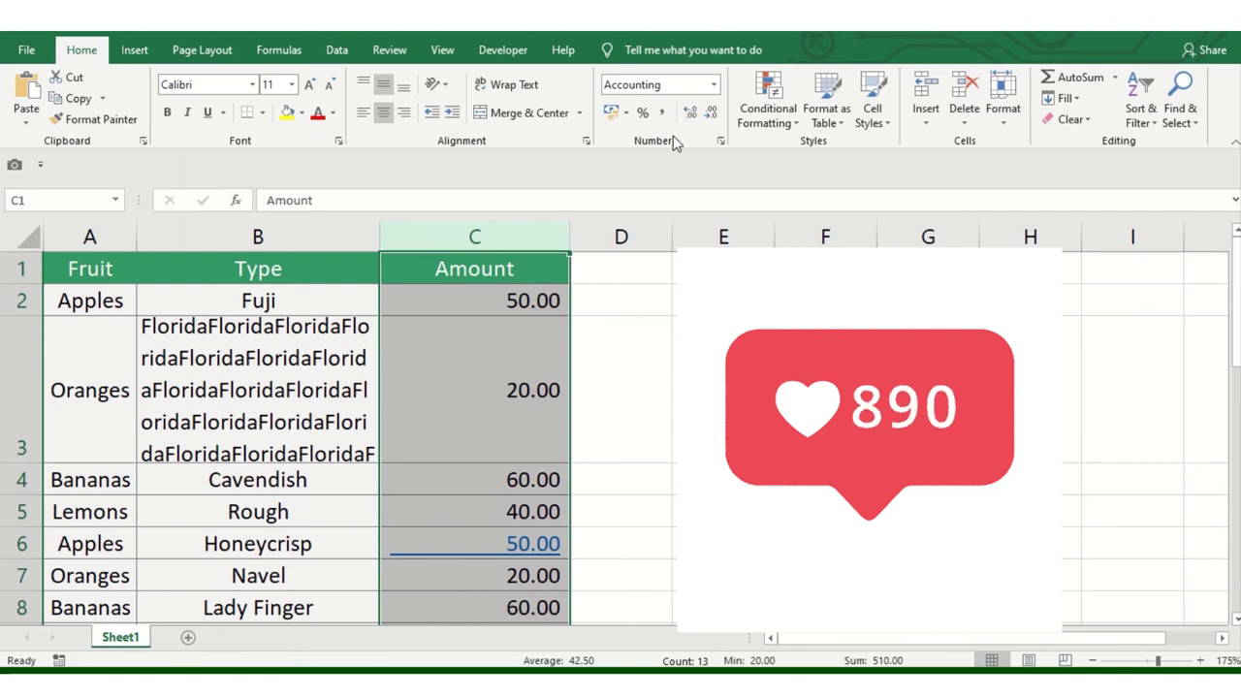
Reapply Percent Style, then try euro (undone) and dollar Accounting formats on Amount
{"action": "left_click", "coordinate": [643, 113]}
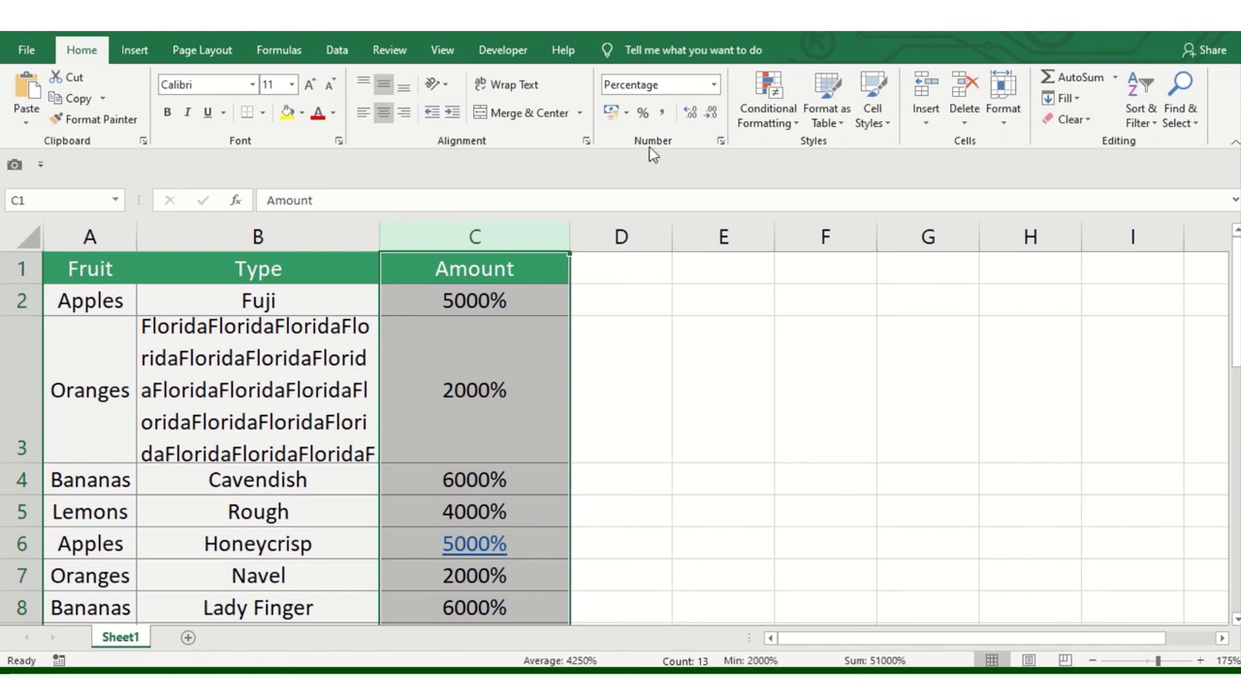
{"action": "left_click", "coordinate": [624, 113]}
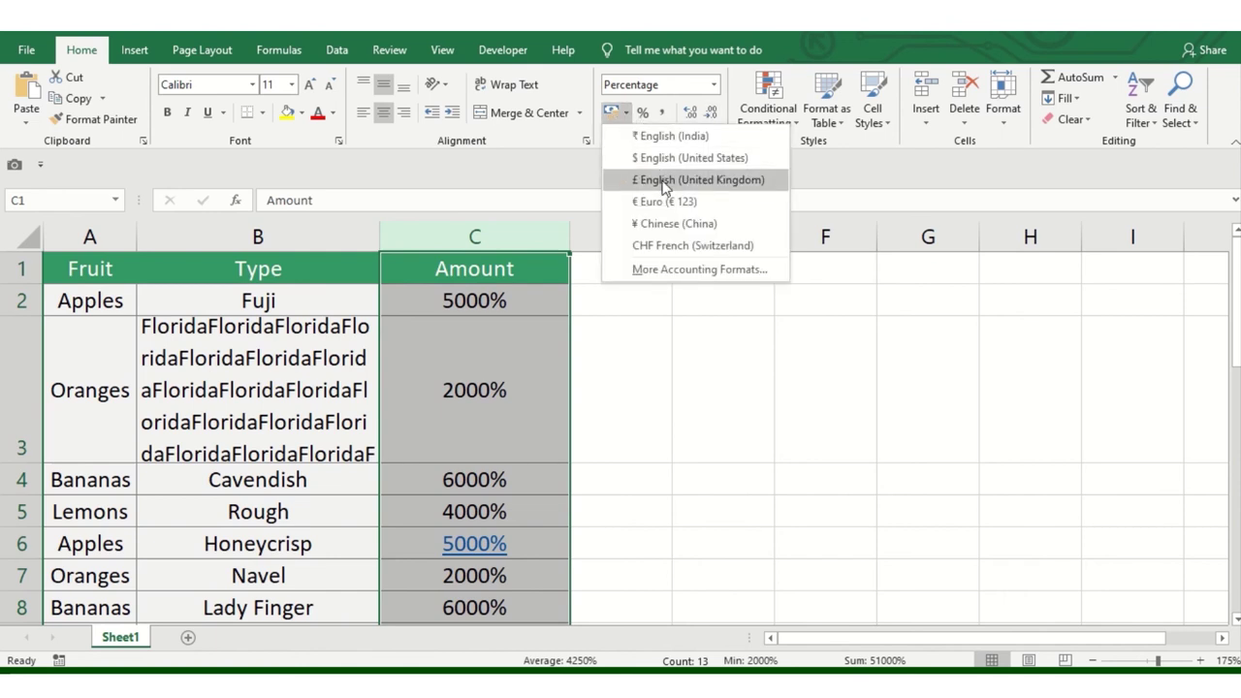
{"action": "left_click", "coordinate": [679, 268]}
{"action": "key", "text": "ctrl+z"}
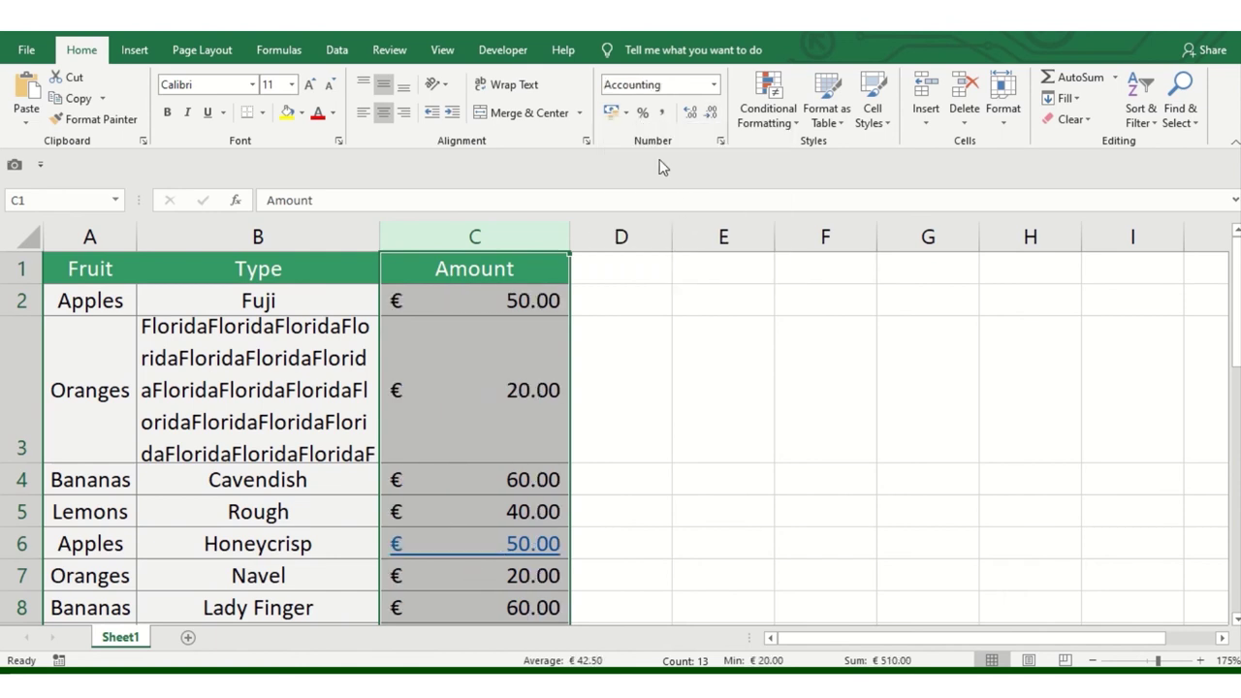
{"action": "left_click", "coordinate": [626, 114]}
{"action": "left_click", "coordinate": [657, 158]}
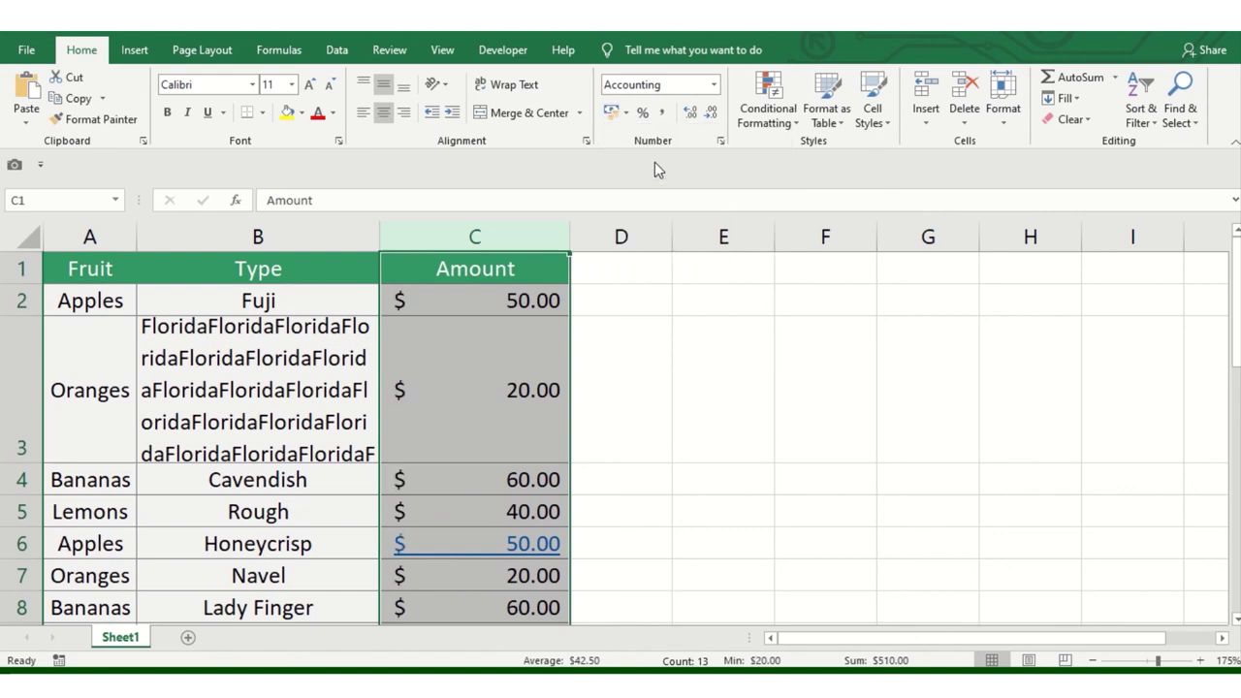
Try Swiss franc, then settle on ₹ English (India) Accounting, reading ₹ 50.00
{"action": "left_click", "coordinate": [625, 113]}
{"action": "key", "text": "Escape"}
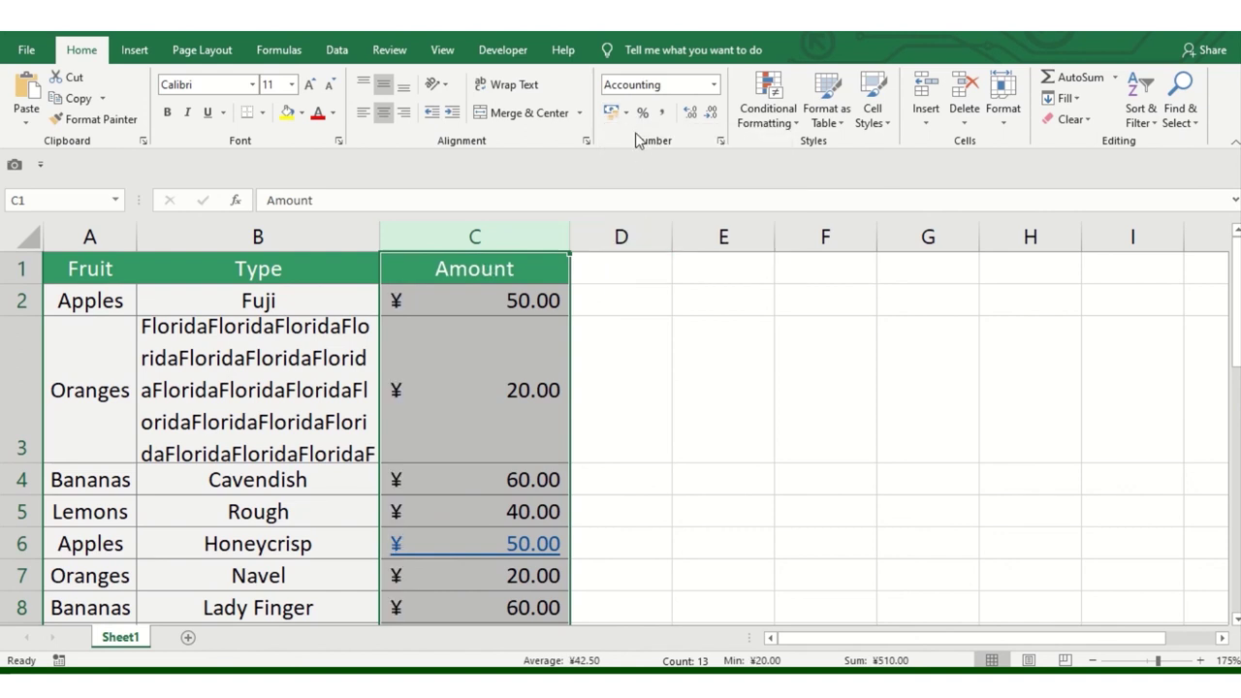
{"action": "left_click", "coordinate": [631, 113]}
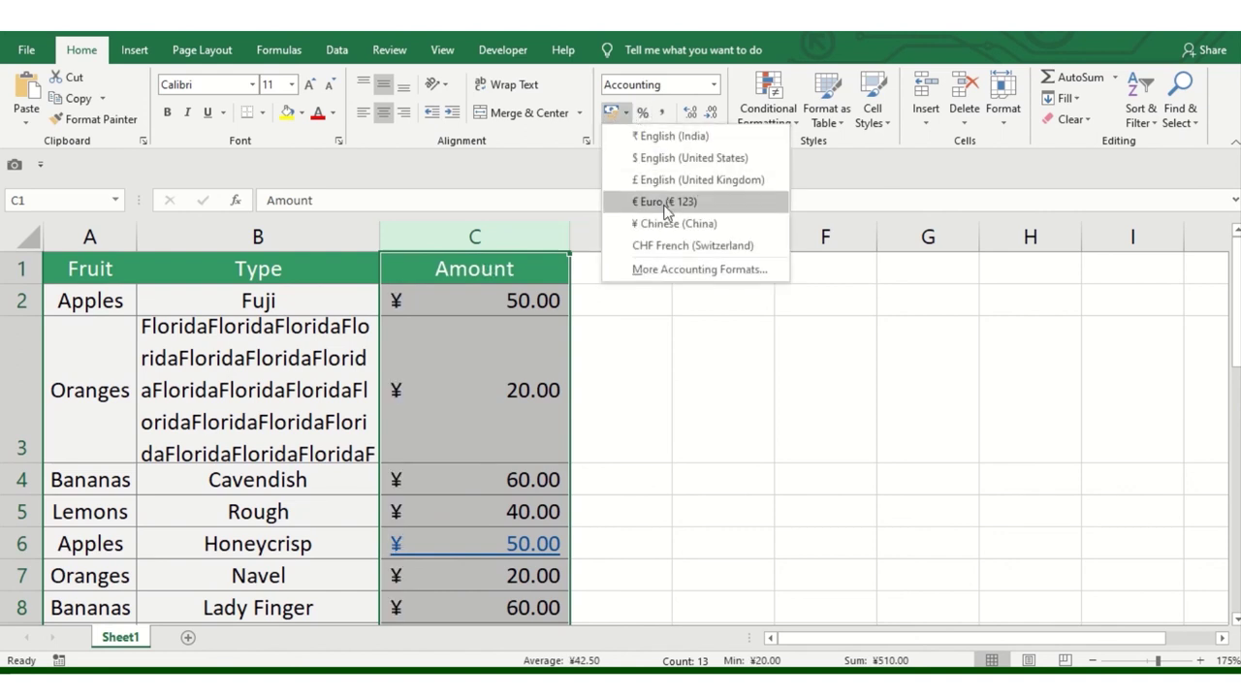
{"action": "left_click", "coordinate": [672, 246]}
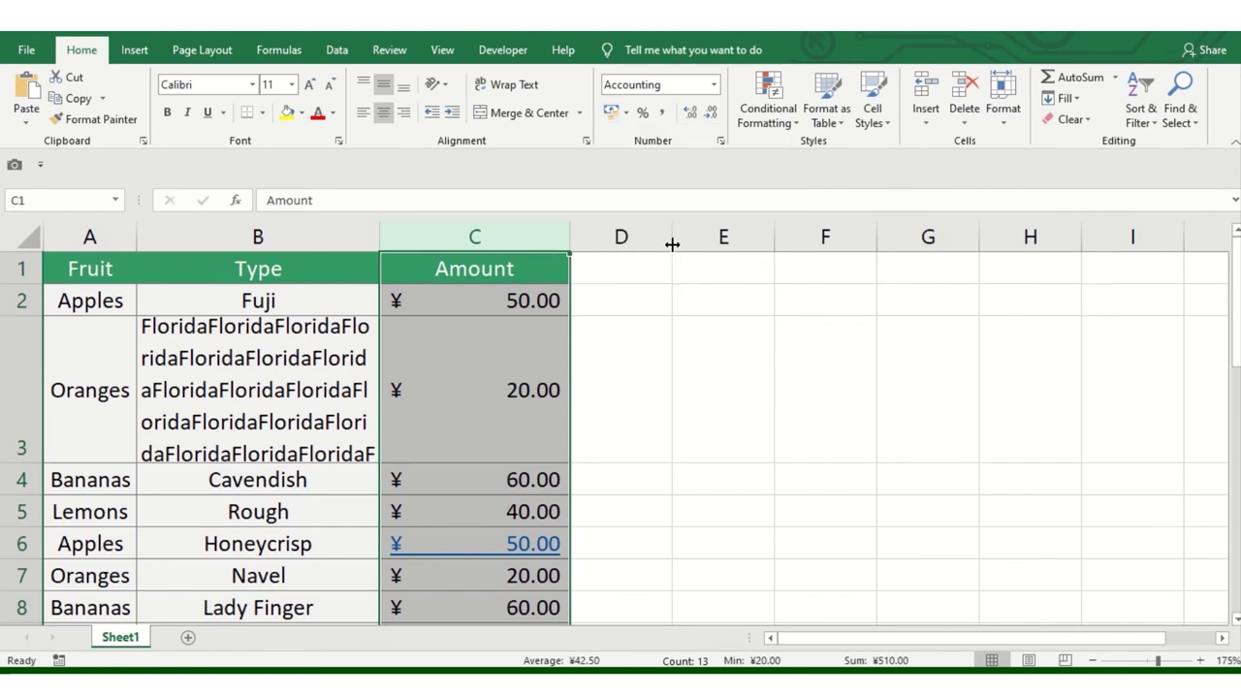
{"action": "left_click", "coordinate": [627, 113]}
{"action": "left_click", "coordinate": [640, 131]}
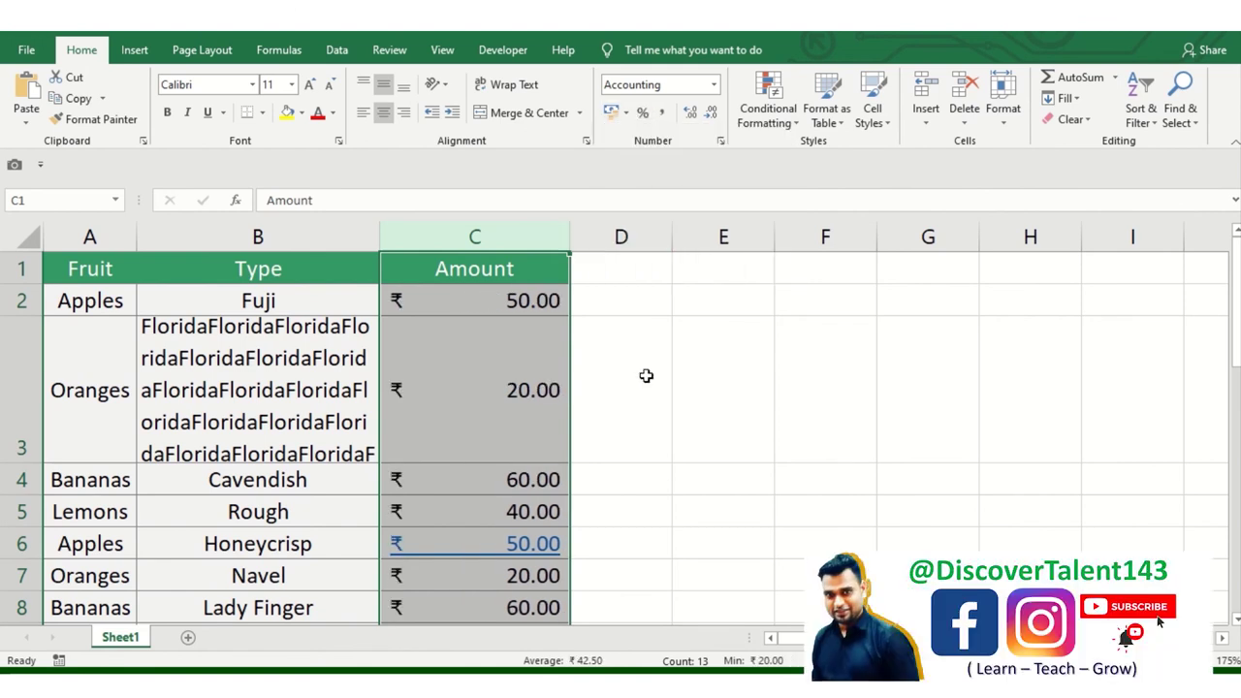
{"action": "left_click", "coordinate": [448, 421]}
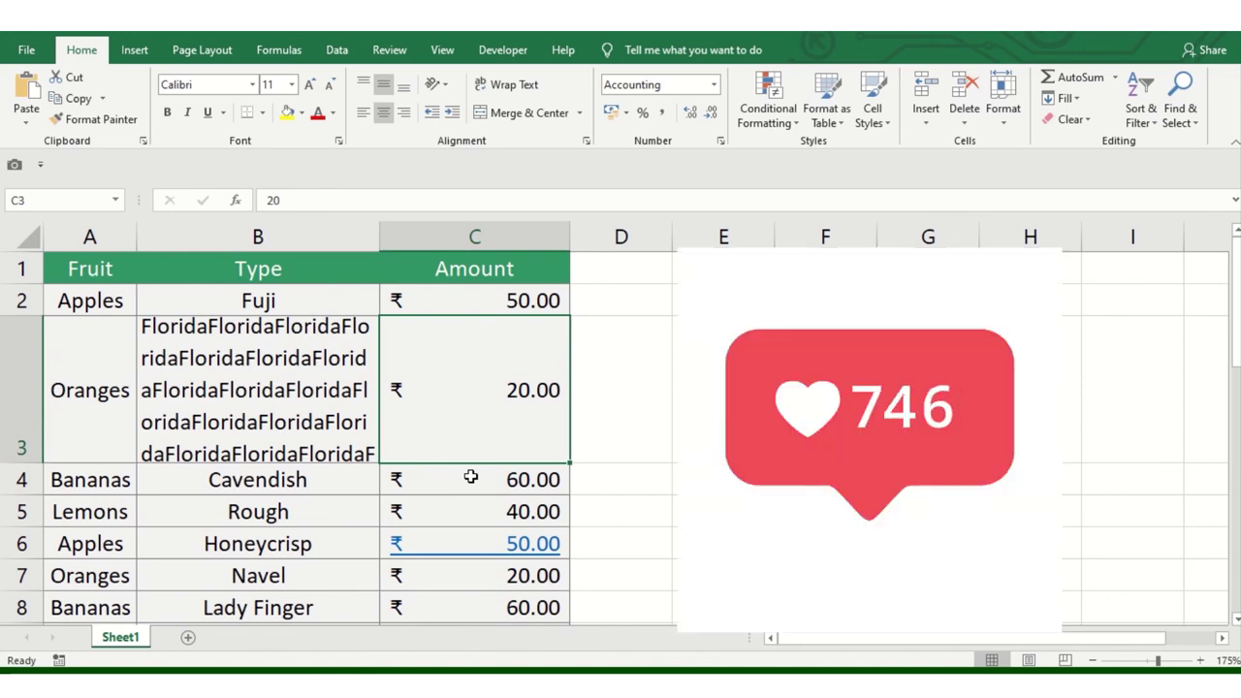
{"action": "left_click", "coordinate": [134, 50]}
{"action": "left_click", "coordinate": [202, 49]}
{"action": "left_click", "coordinate": [278, 49]}
{"action": "left_click", "coordinate": [341, 51]}
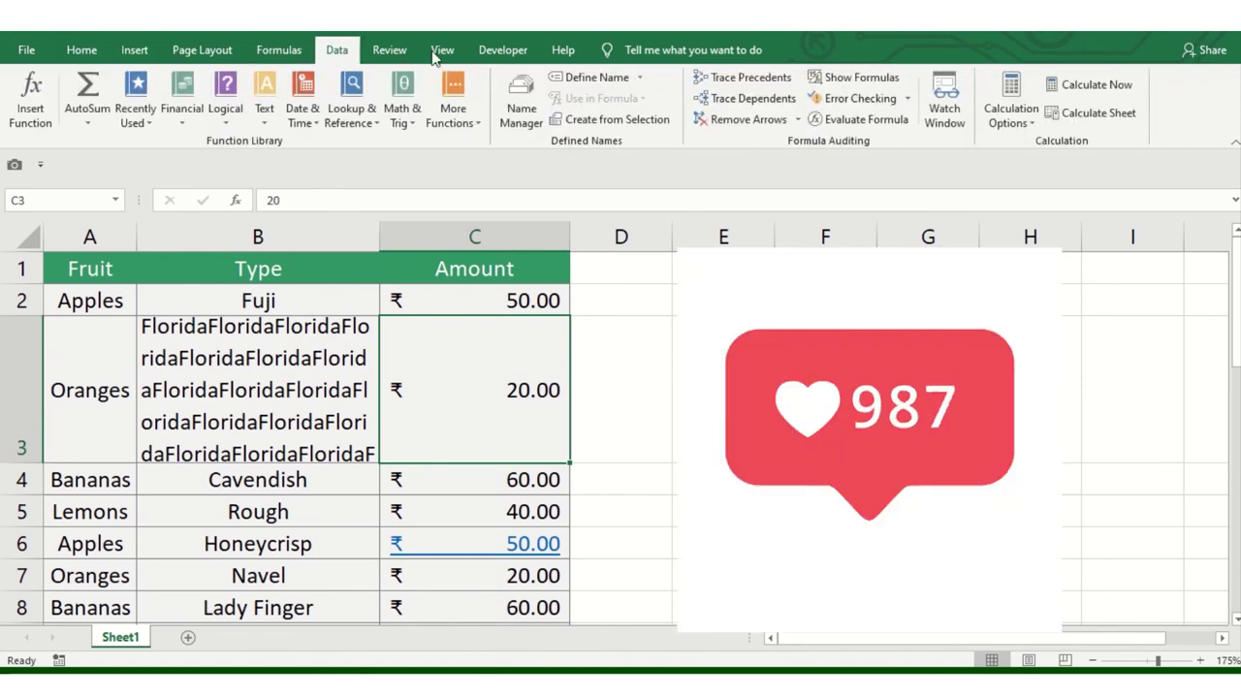
{"action": "left_click", "coordinate": [389, 49]}
{"action": "left_click", "coordinate": [438, 52]}
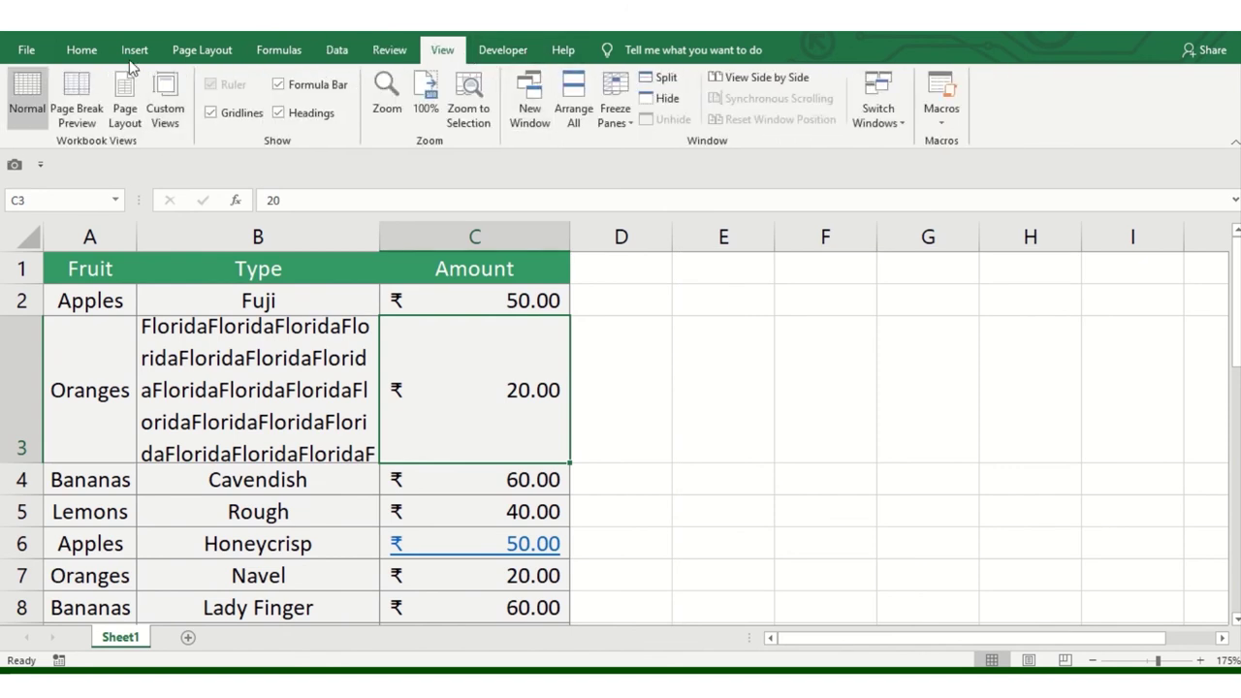
{"action": "left_click", "coordinate": [76, 49]}
{"action": "left_click", "coordinate": [609, 392]}
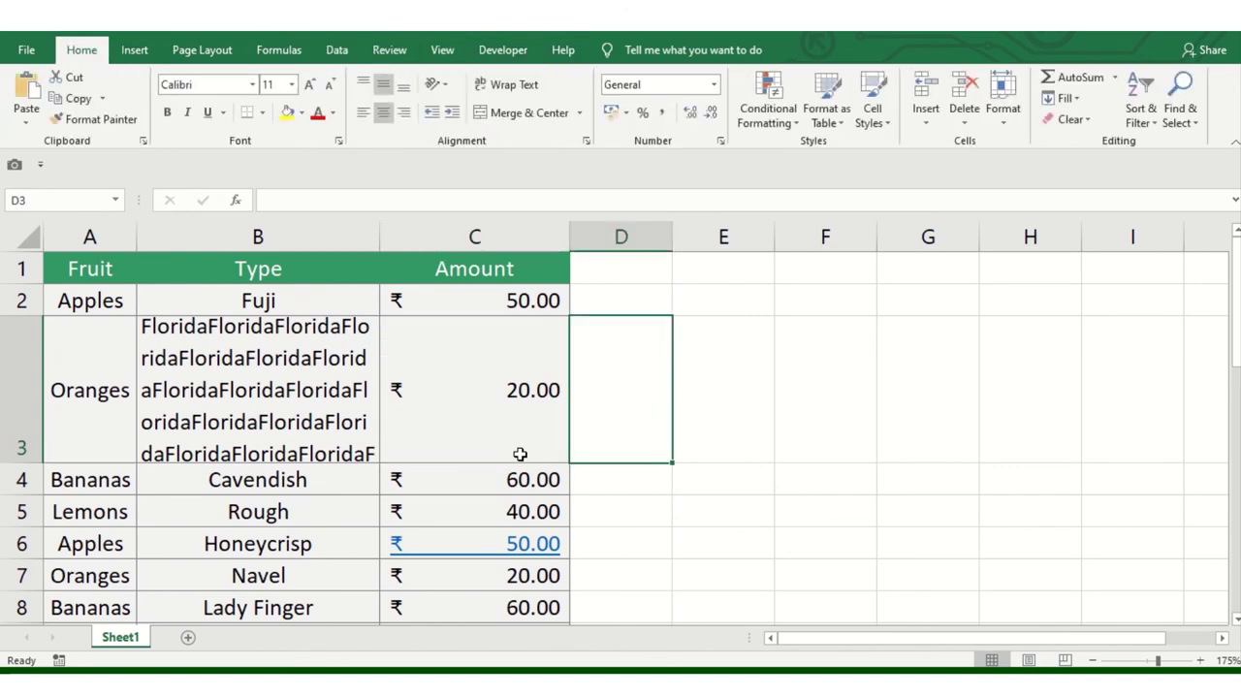